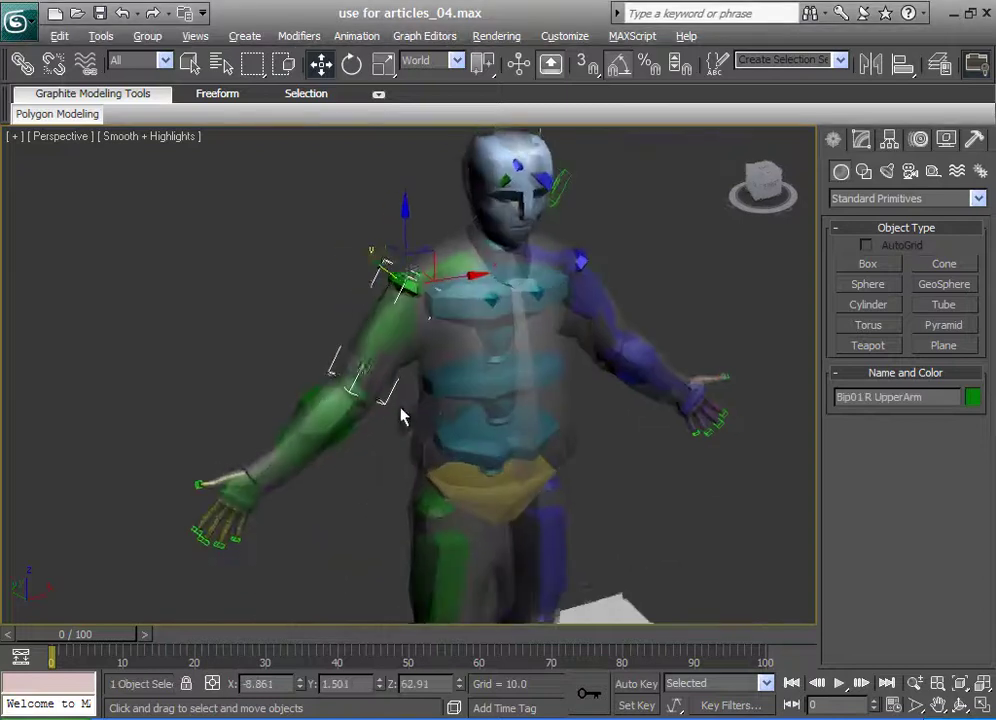
Select the biped's pelvis and show its motion parameters
middle_drag(402, 416, 376, 376)
scroll(400, 420, down, 3)
middle_drag(400, 420, 367, 322)
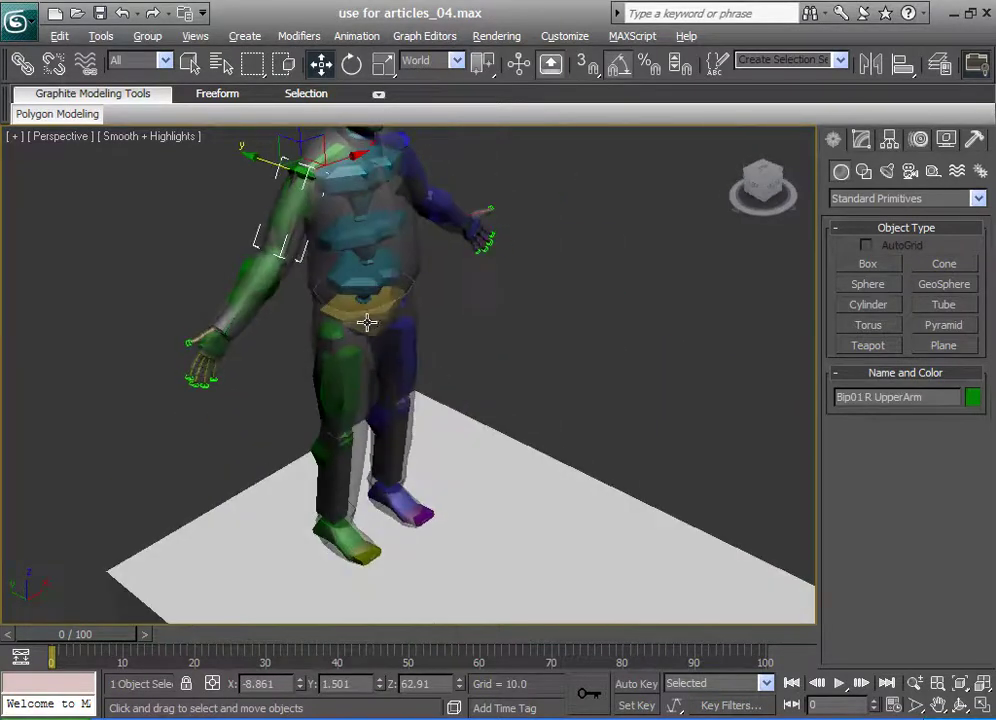
middle_drag(382, 476, 424, 390)
scroll(445, 458, up, 3)
middle_drag(445, 458, 440, 540)
click(417, 247)
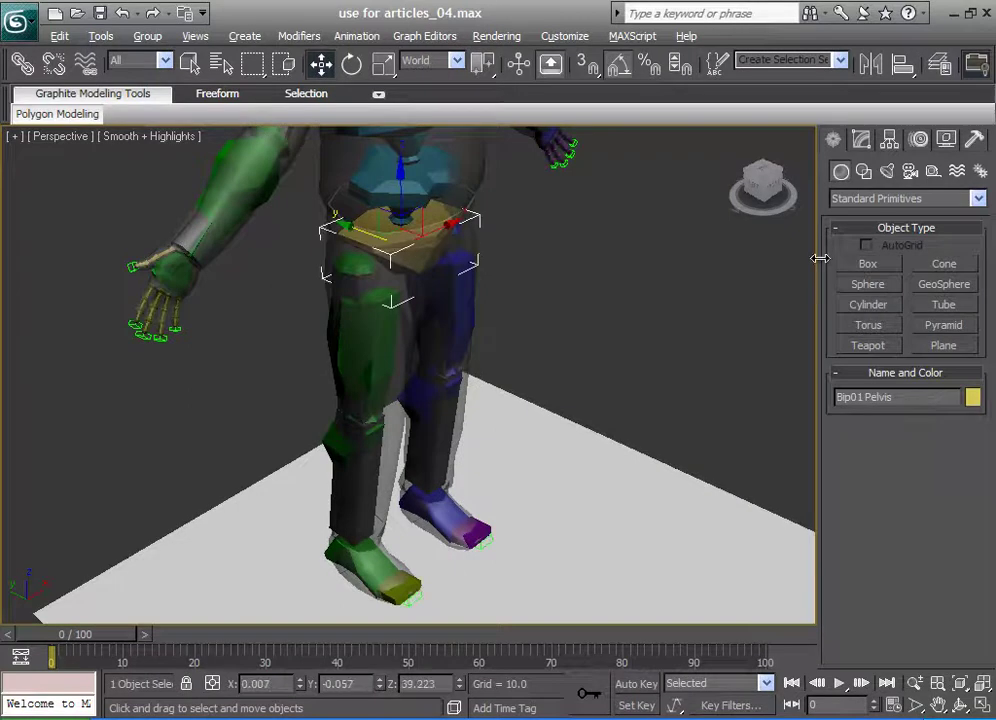
middle_drag(507, 506, 497, 451)
click(861, 140)
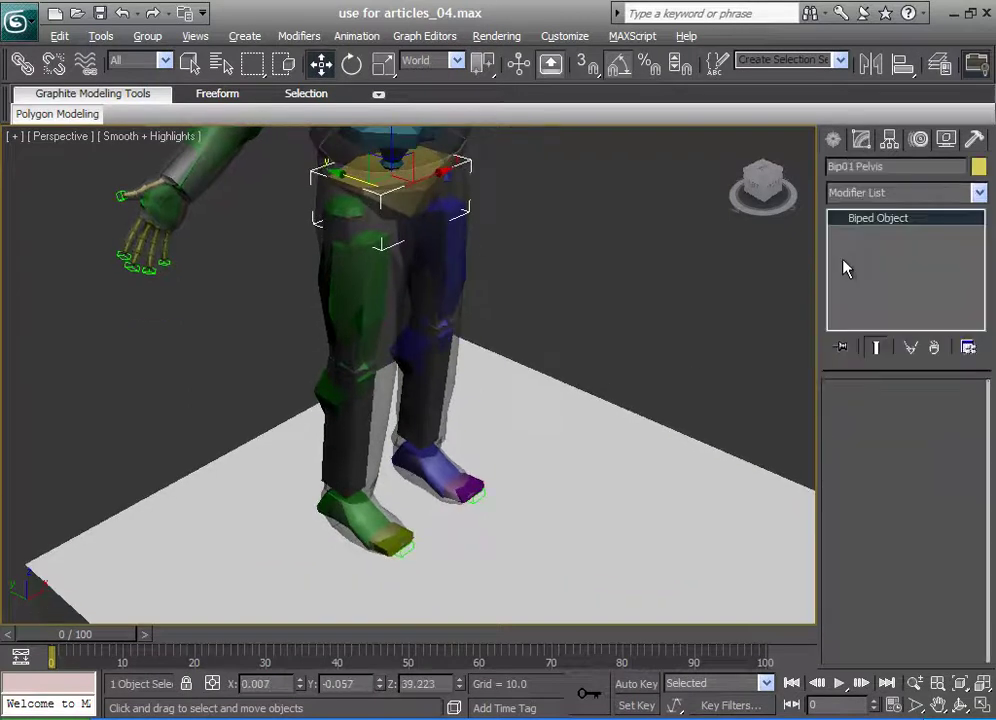
click(834, 141)
click(920, 140)
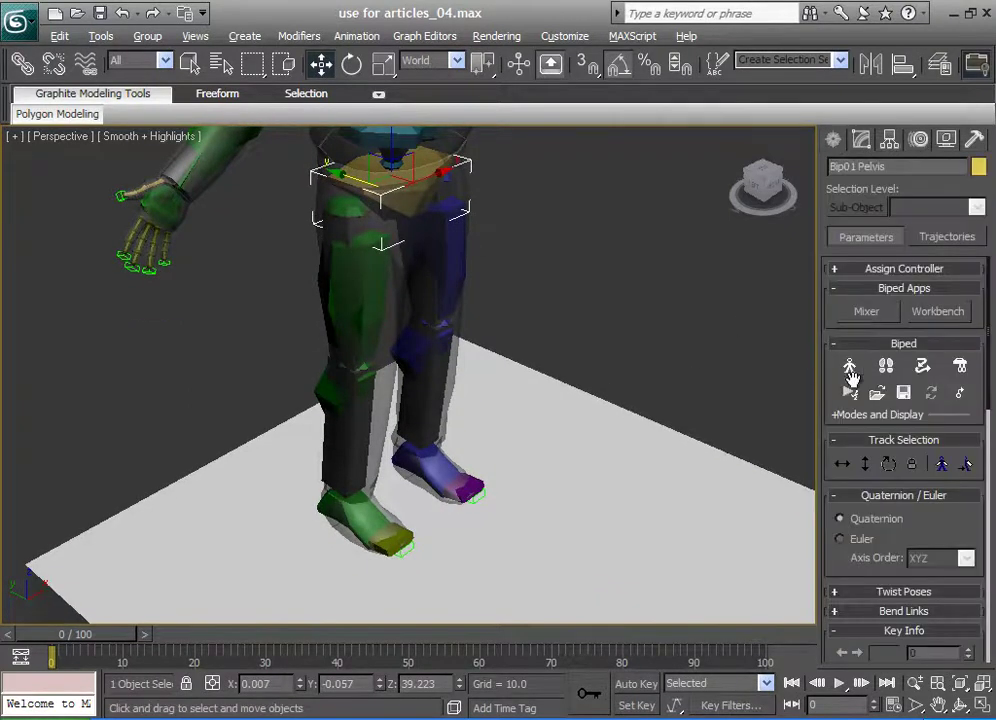
Lower the biped's centre of mass by about 2.1 units and key its body position and rotation tracks at frame 0
click(865, 463)
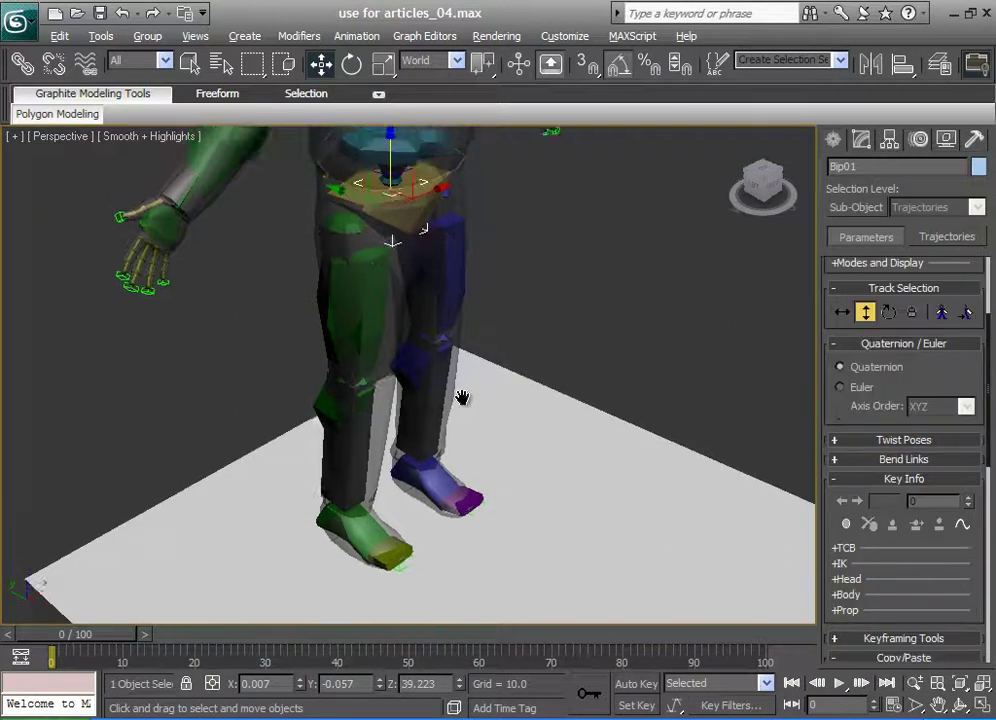
scroll(397, 209, down, 2)
drag(397, 201, 395, 211)
right_click(397, 212)
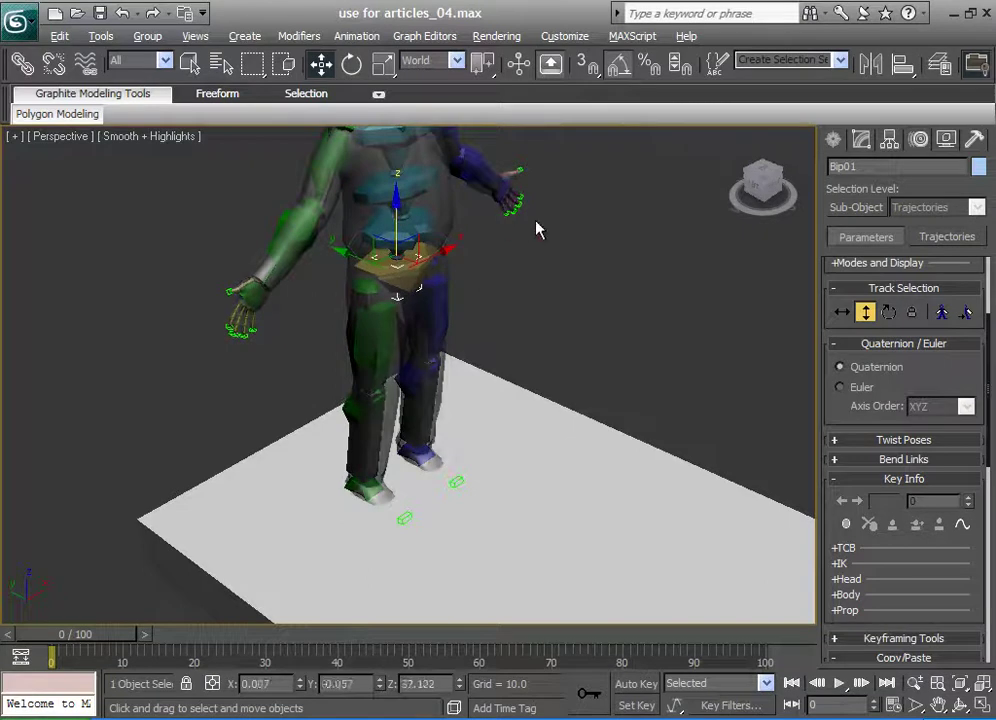
click(846, 525)
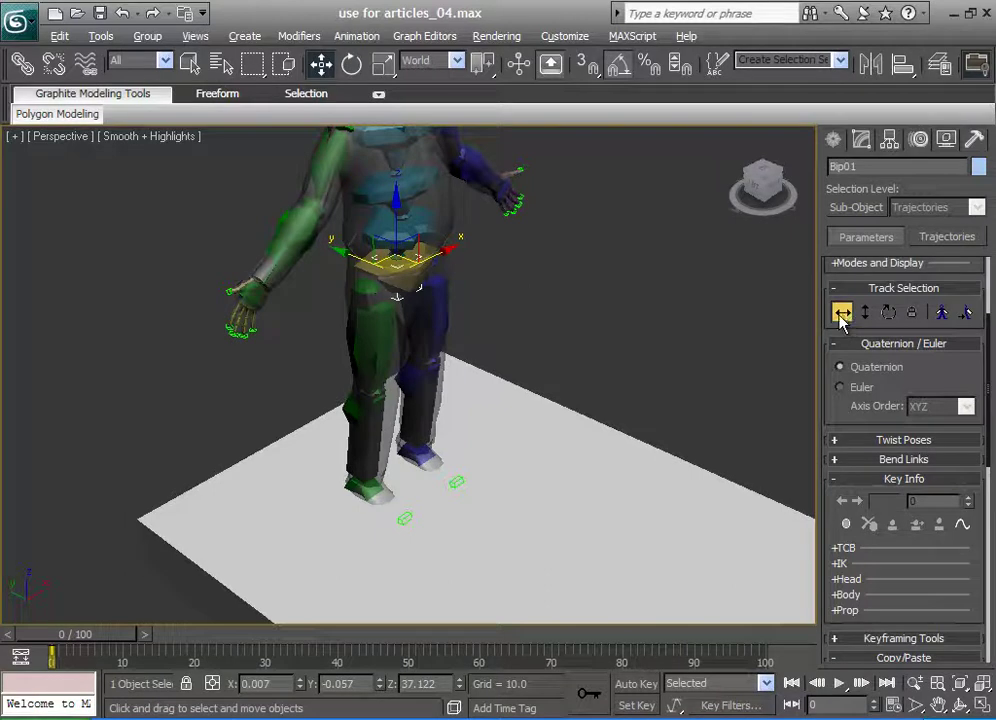
click(889, 312)
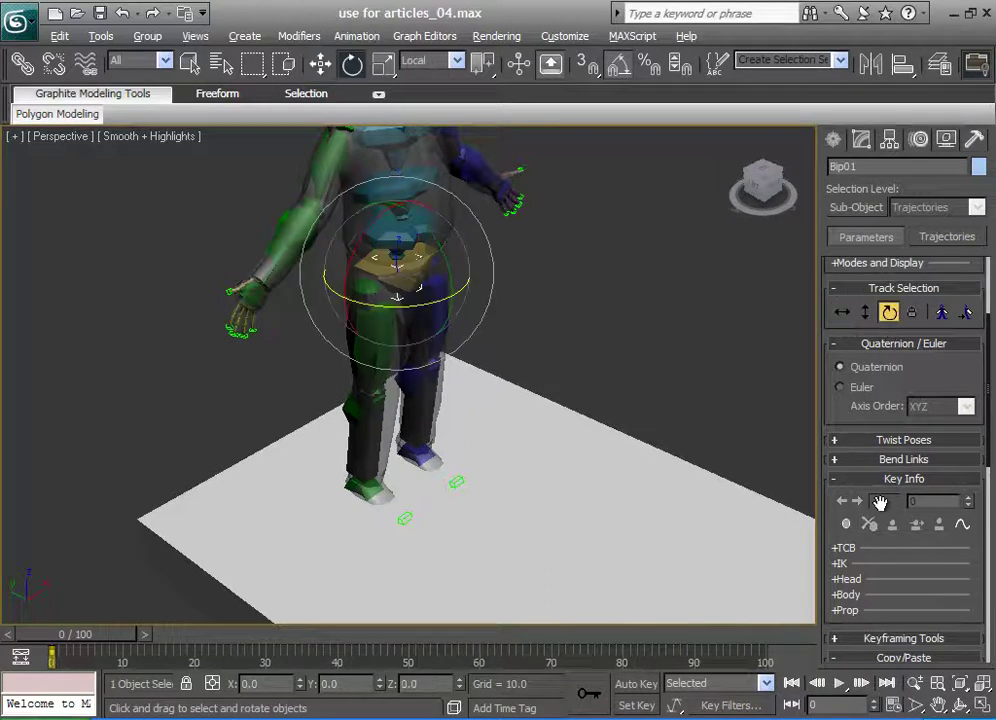
Select both biped feet and raise them together so they rest on the floor with the knees bent
alt+middle_drag(447, 470, 326, 446)
click(368, 455)
ctrl+click(368, 455)
click(320, 64)
scroll(358, 392, up, 4)
middle_drag(385, 430, 352, 374)
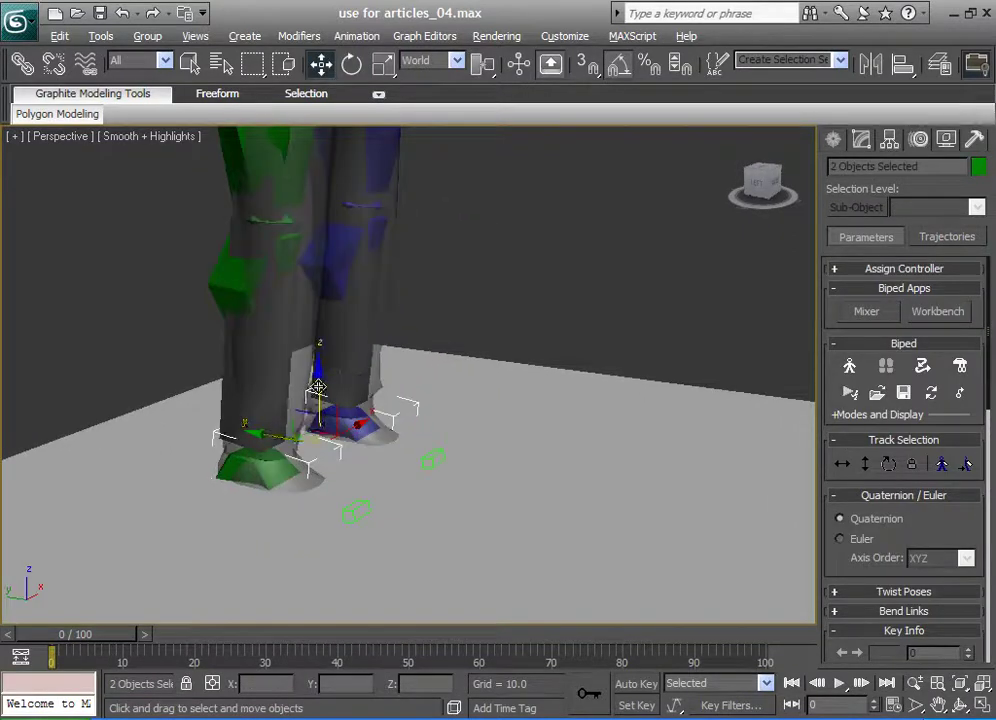
mouse_move(318, 367)
mouse_down()
mouse_move(319, 350)
mouse_move(320, 361)
mouse_up()
alt+middle_drag(321, 362, 347, 396)
middle_drag(326, 448, 362, 434)
middle_drag(362, 434, 393, 542)
scroll(393, 542, down, 2)
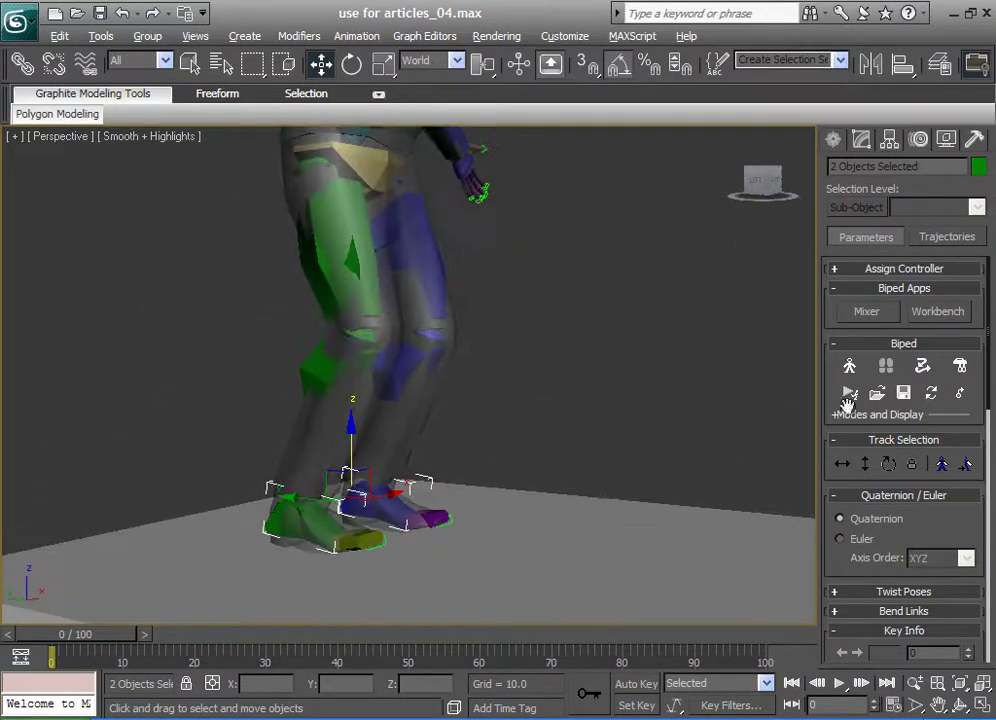
Set a key for both feet at frame 0
drag(830, 562, 834, 333)
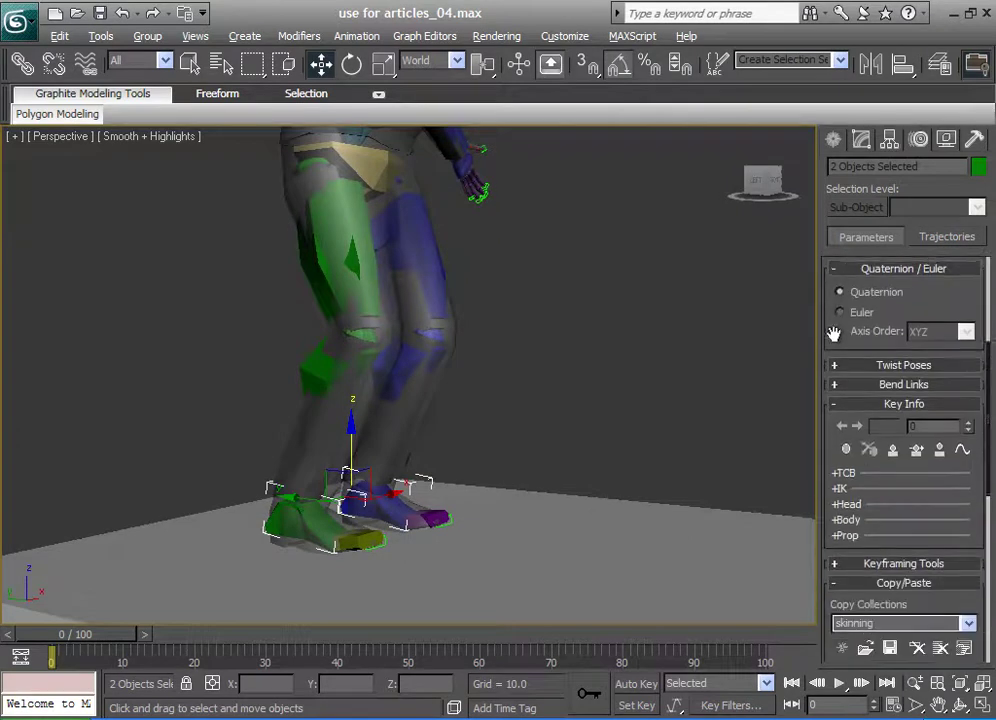
middle_drag(548, 440, 536, 489)
scroll(540, 491, down, 2)
drag(847, 328, 847, 540)
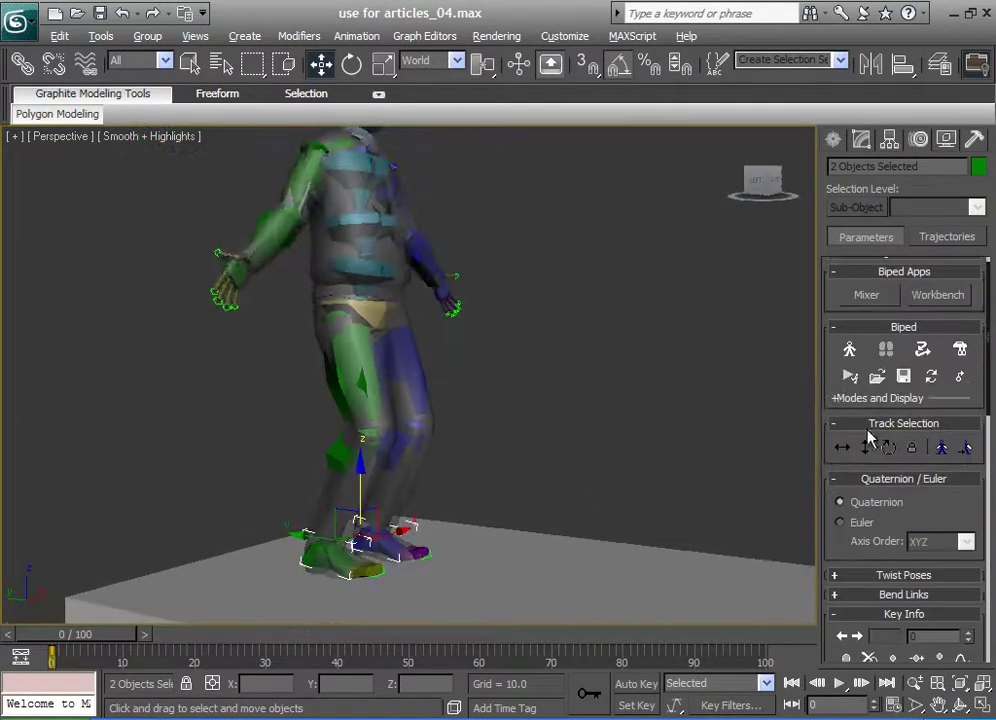
Raise the biped's centre of mass vertically by about 0.4 units
alt+middle_drag(529, 427, 621, 425)
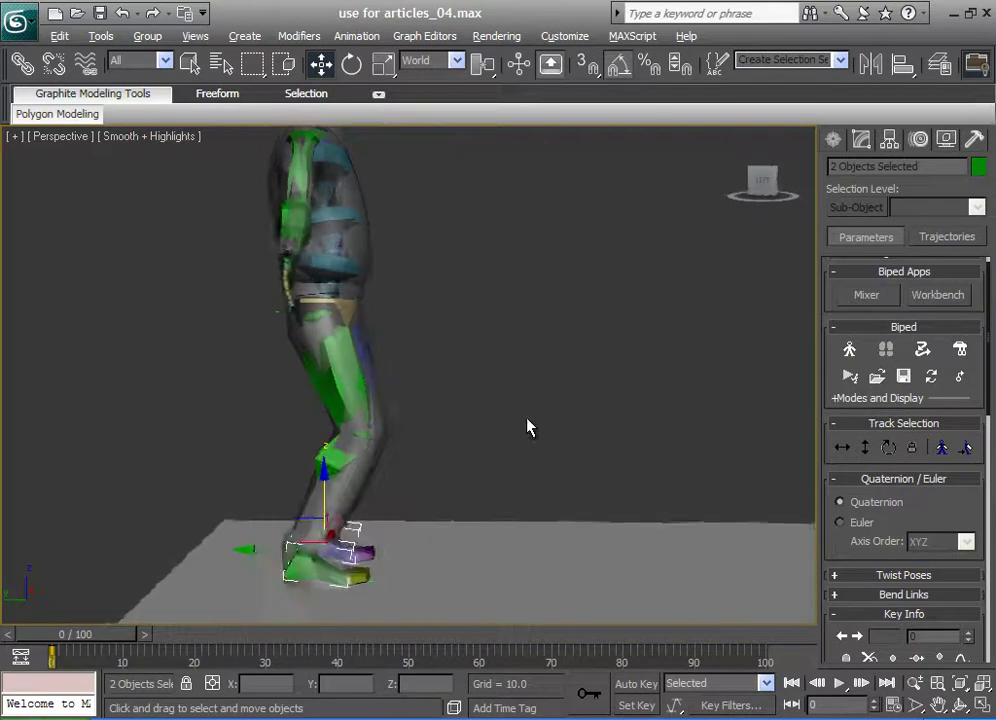
click(860, 448)
drag(327, 269, 327, 266)
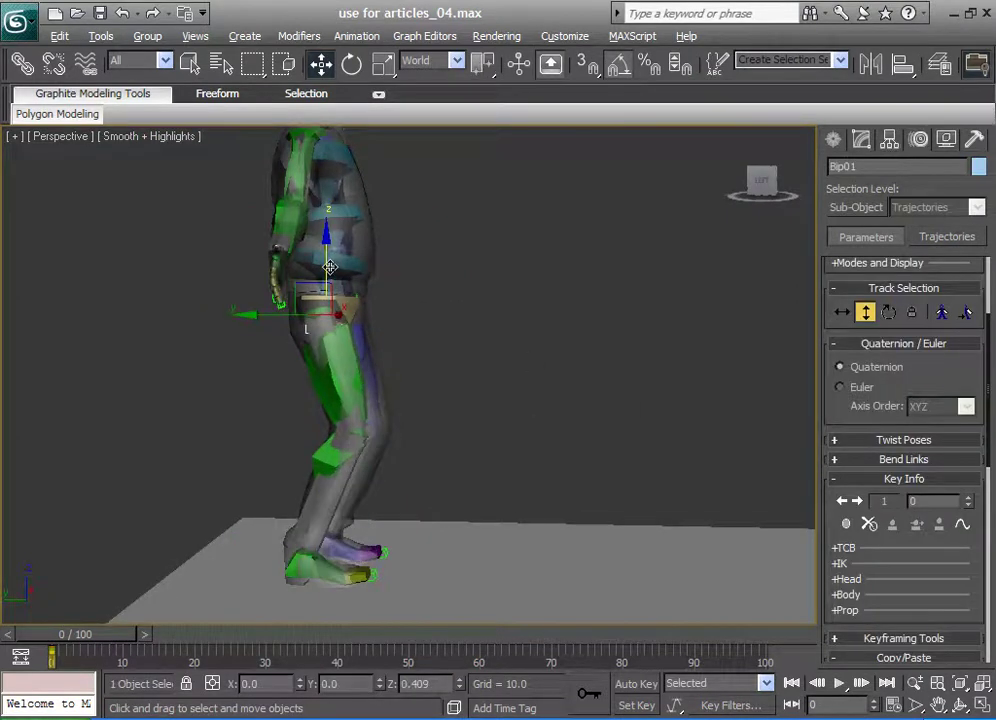
middle_drag(310, 597, 320, 522)
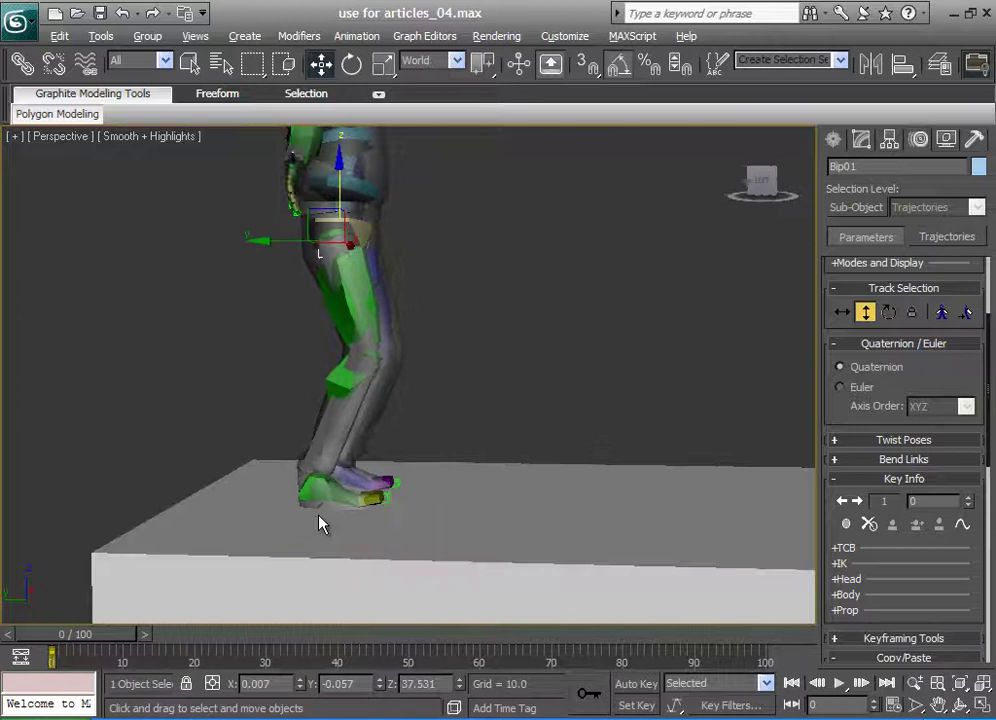
Move the right foot backward along Y to about 10.7
click(318, 491)
drag(269, 464, 206, 467)
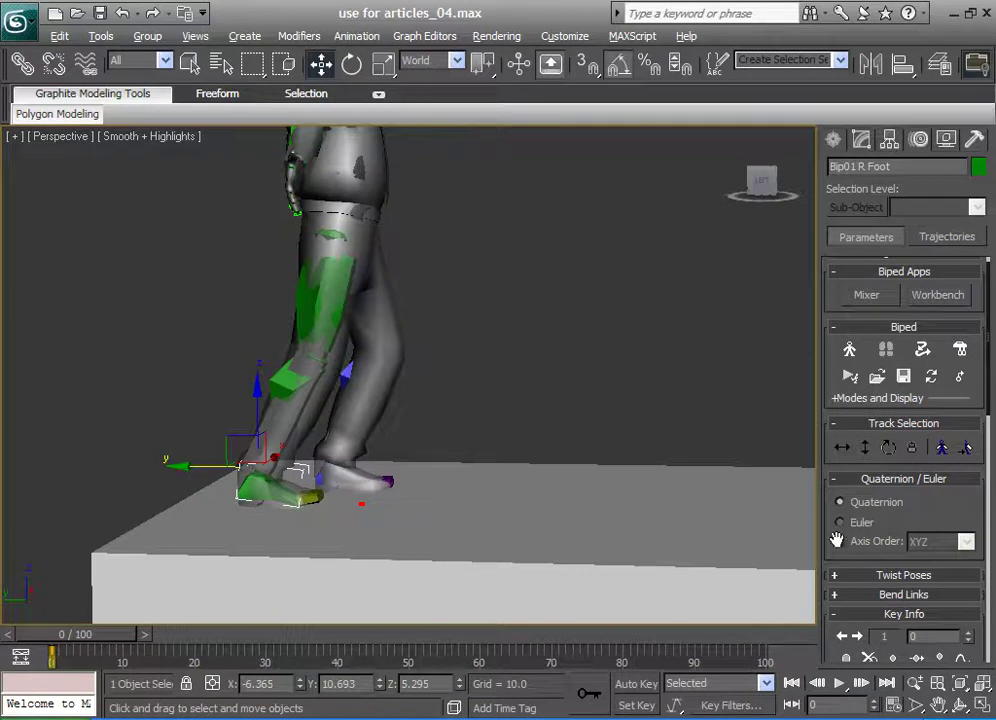
scroll(845, 547, down, 4)
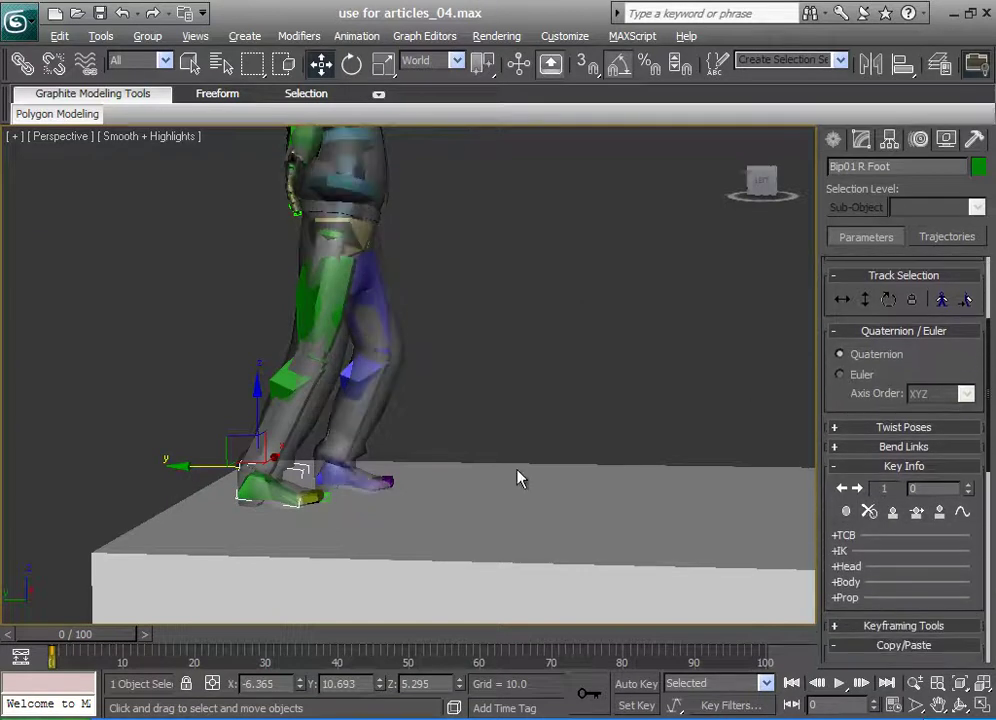
Move the left foot forward along Y to about -11 and key it at frame 0
click(365, 482)
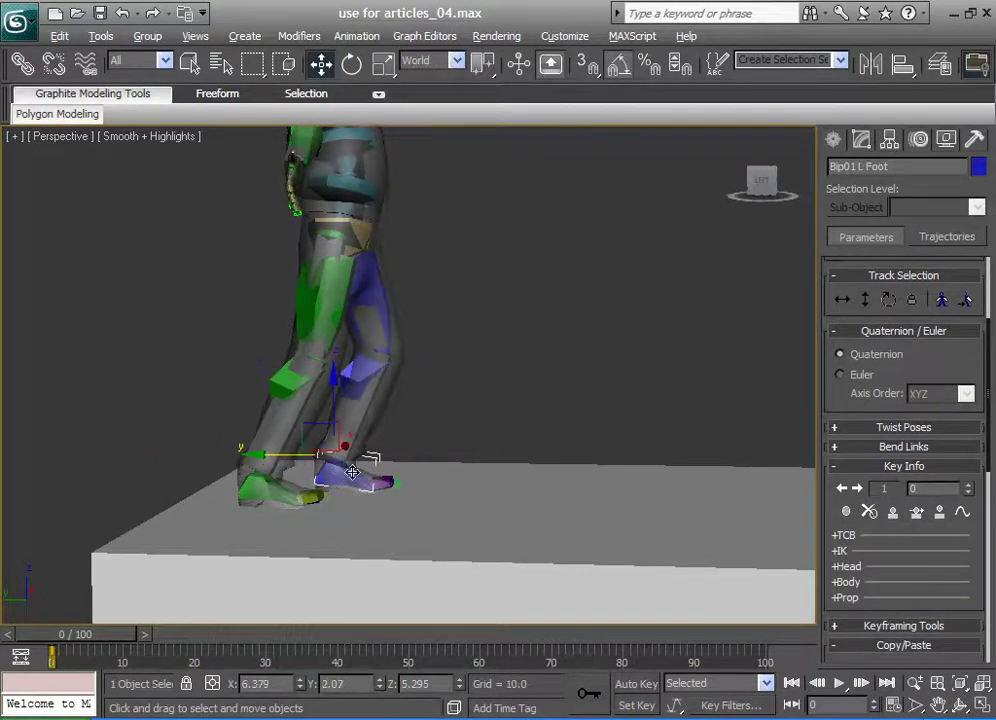
drag(283, 455, 352, 453)
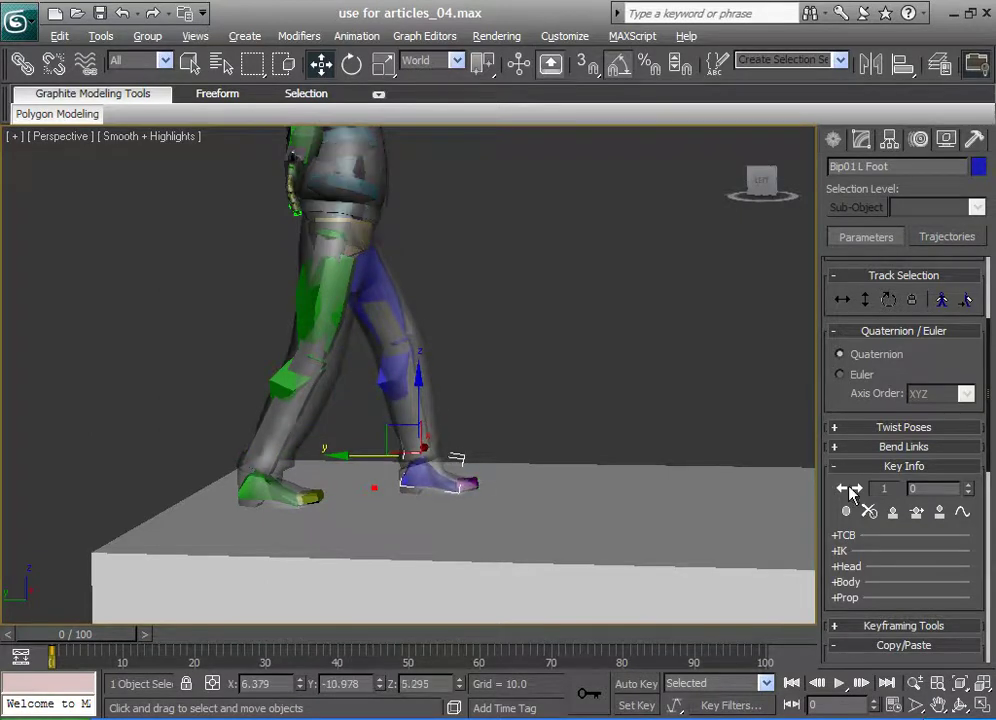
click(850, 516)
Rotate the pelvis -10 degrees about its local X axis and key it at frame 0
alt+middle_drag(472, 401, 401, 366)
click(402, 288)
scroll(400, 290, up, 3)
middle_drag(400, 290, 389, 405)
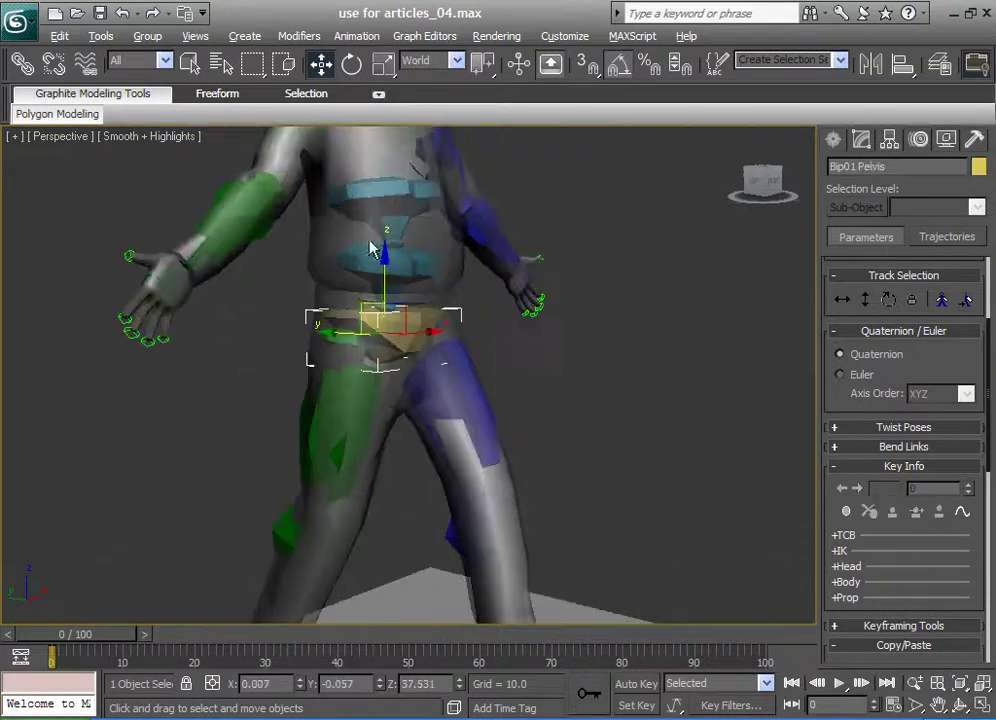
click(351, 64)
drag(411, 340, 404, 340)
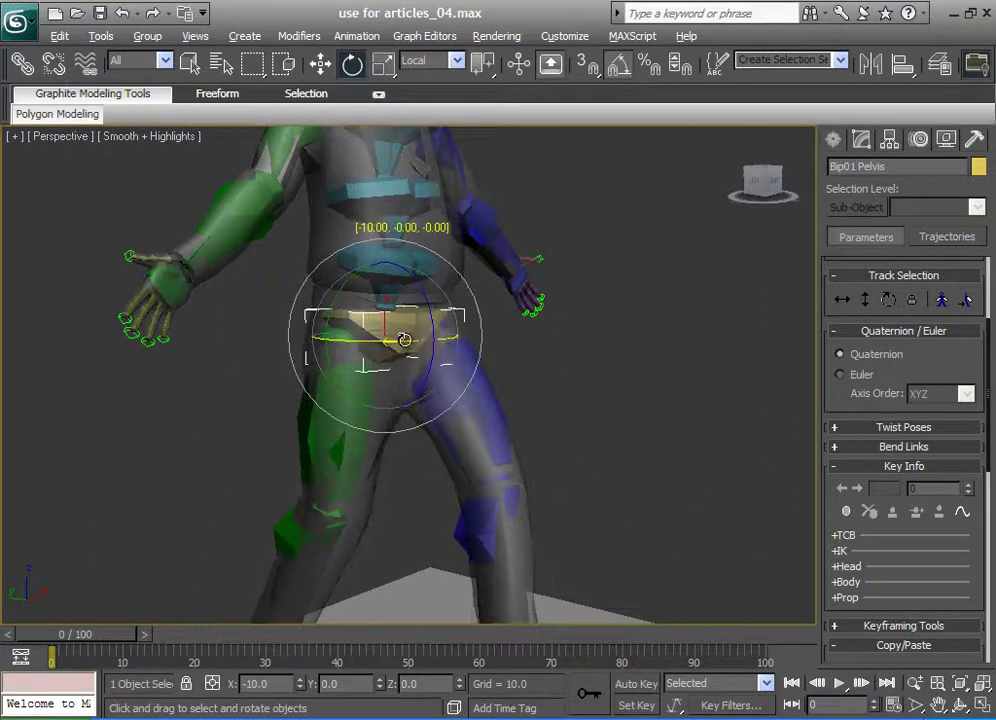
click(849, 514)
Rotate the right clavicle forward by about 10 degrees, adjust its up-and-down tilt and key it at frame 0
scroll(470, 450, down, 3)
alt+middle_drag(400, 445, 480, 451)
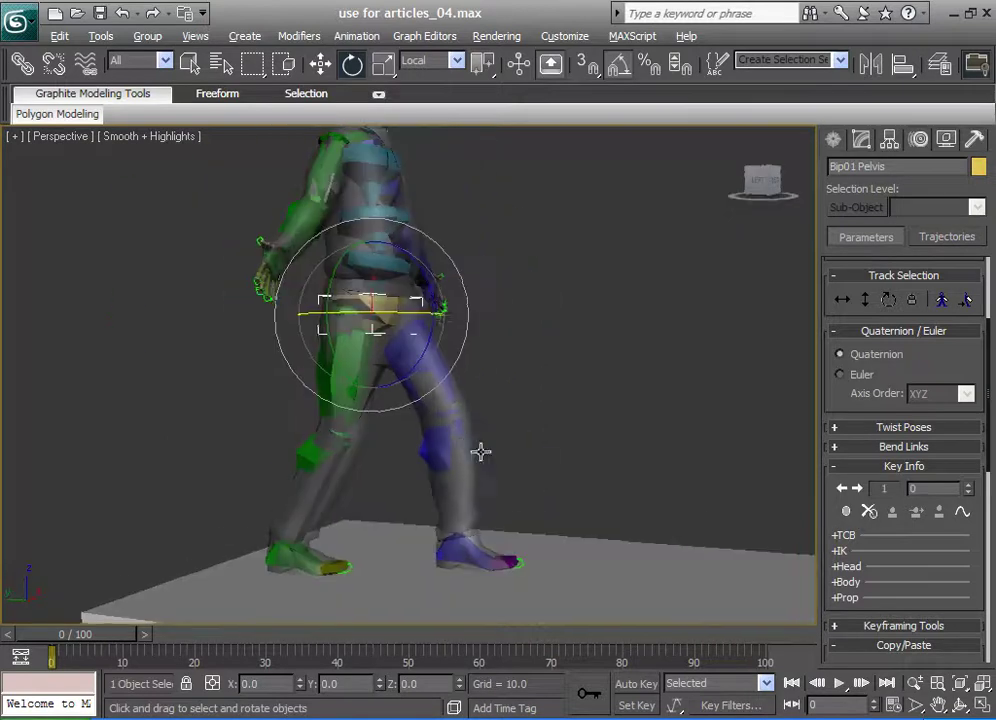
scroll(445, 458, up, 3)
middle_drag(447, 345, 416, 382)
click(415, 338)
alt+middle_drag(417, 337, 469, 442)
scroll(507, 508, up, 3)
drag(488, 397, 504, 395)
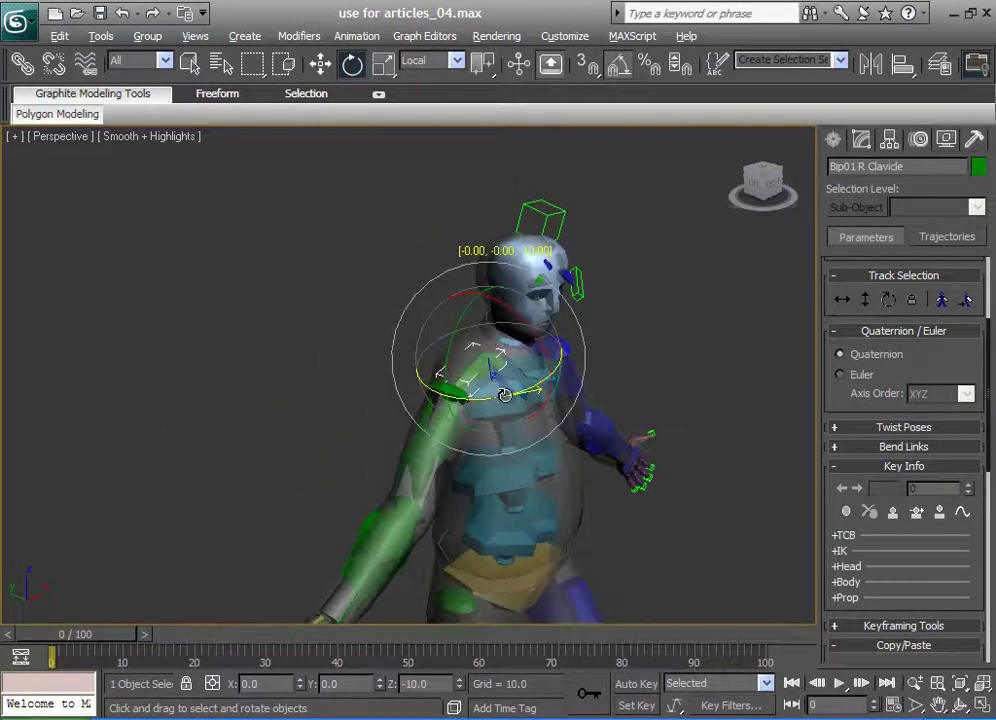
drag(452, 338, 447, 351)
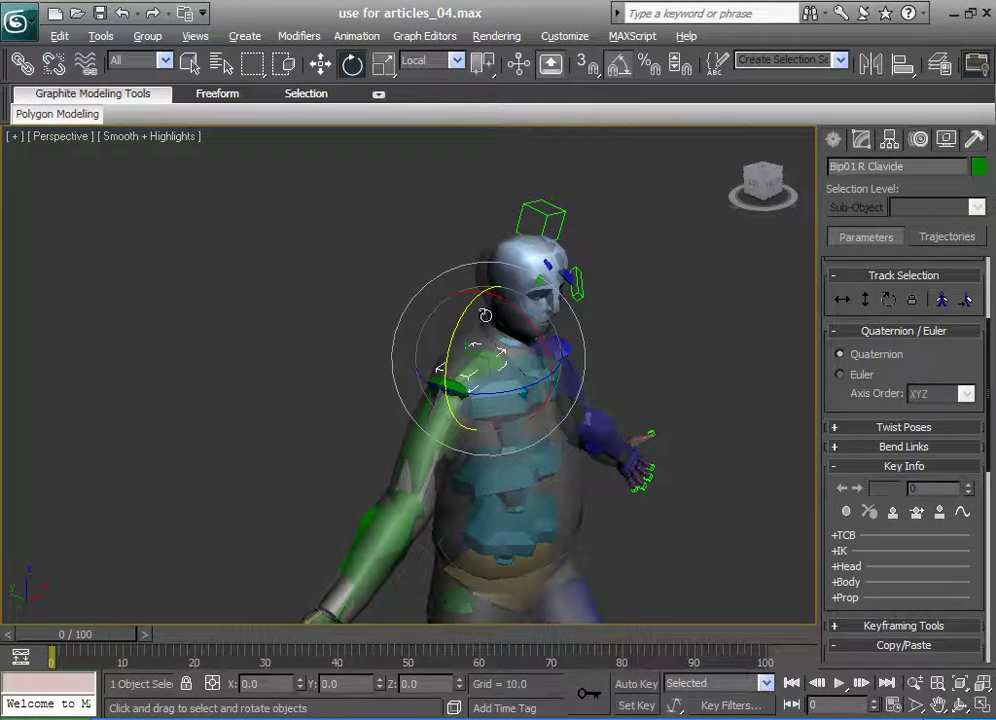
click(843, 512)
Lower the right upper arm beside the torso, swing it forward and bend the right forearm
alt+middle_drag(560, 470, 409, 409)
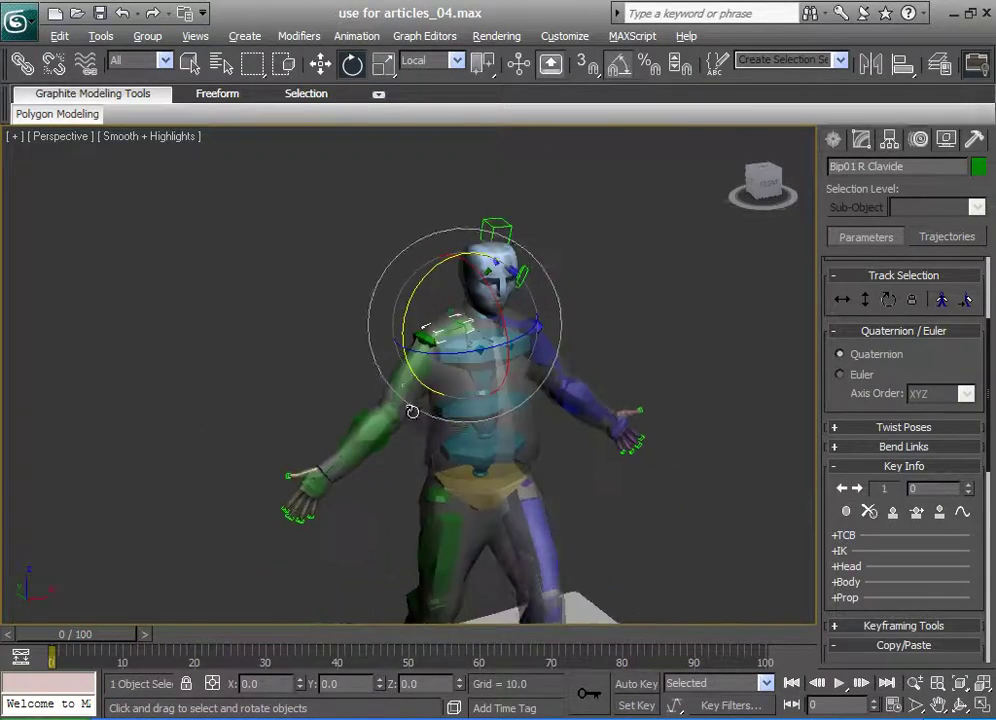
click(427, 342)
drag(427, 342, 509, 364)
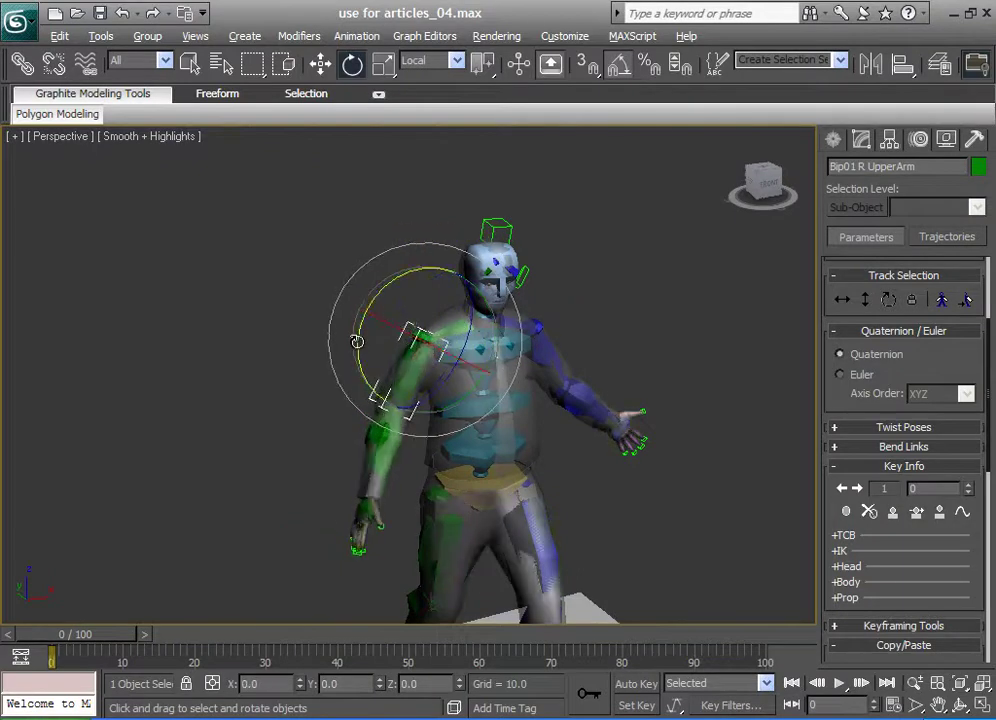
drag(358, 342, 358, 367)
alt+middle_drag(358, 367, 408, 449)
click(473, 422)
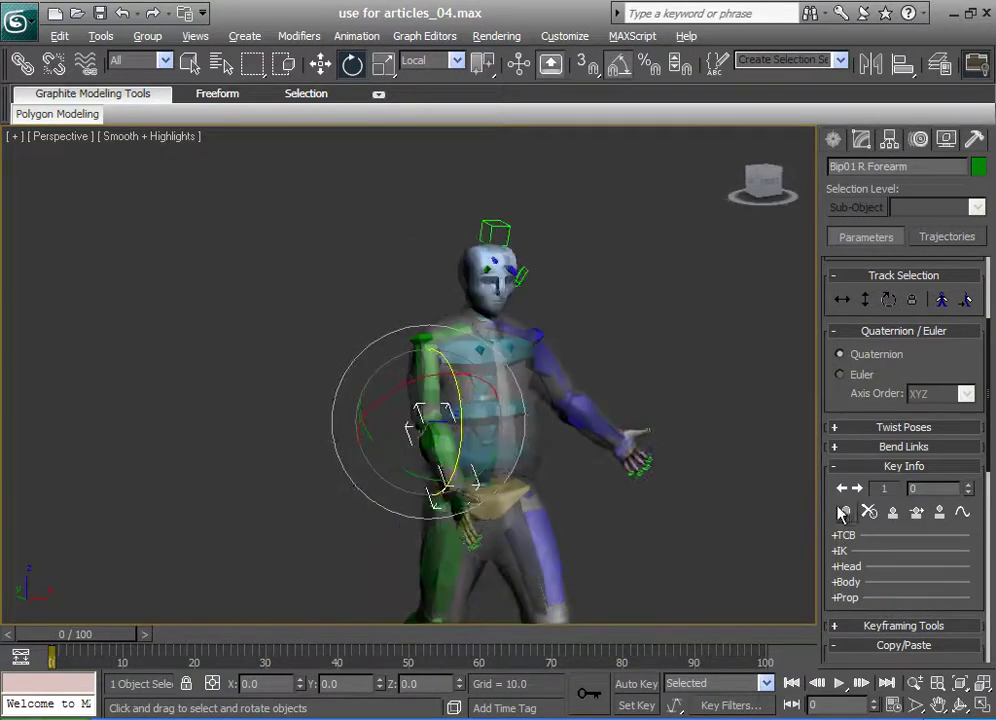
Rotate the left clavicle slightly backward, adjust its tilt and key it at frame 0
alt+middle_drag(730, 488, 580, 384)
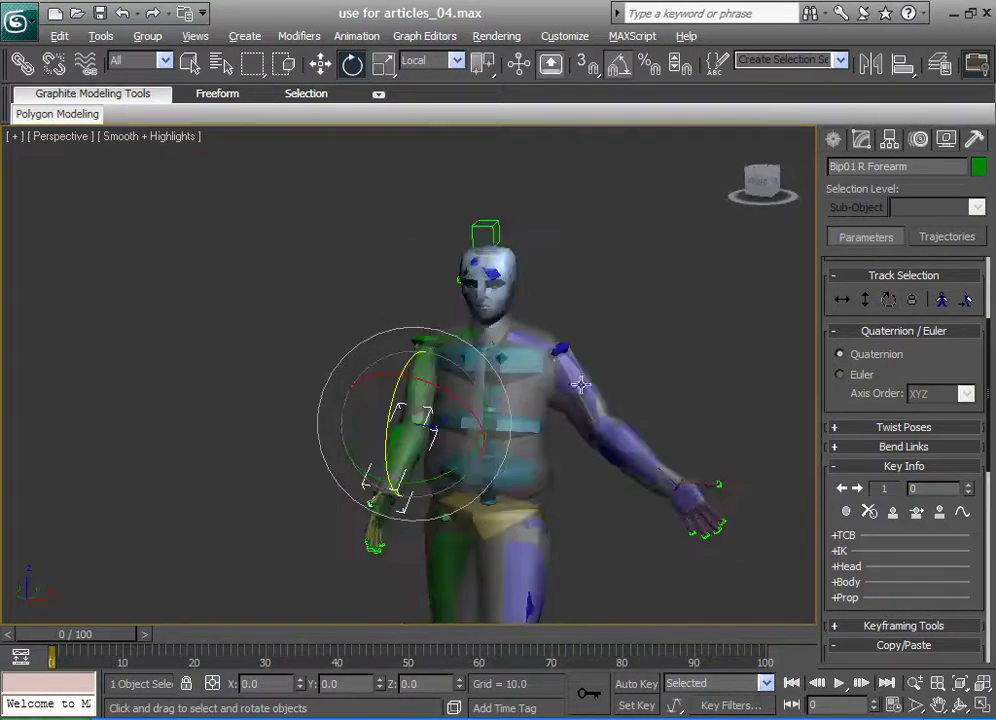
click(538, 344)
alt+middle_drag(538, 344, 463, 373)
scroll(463, 373, up, 2)
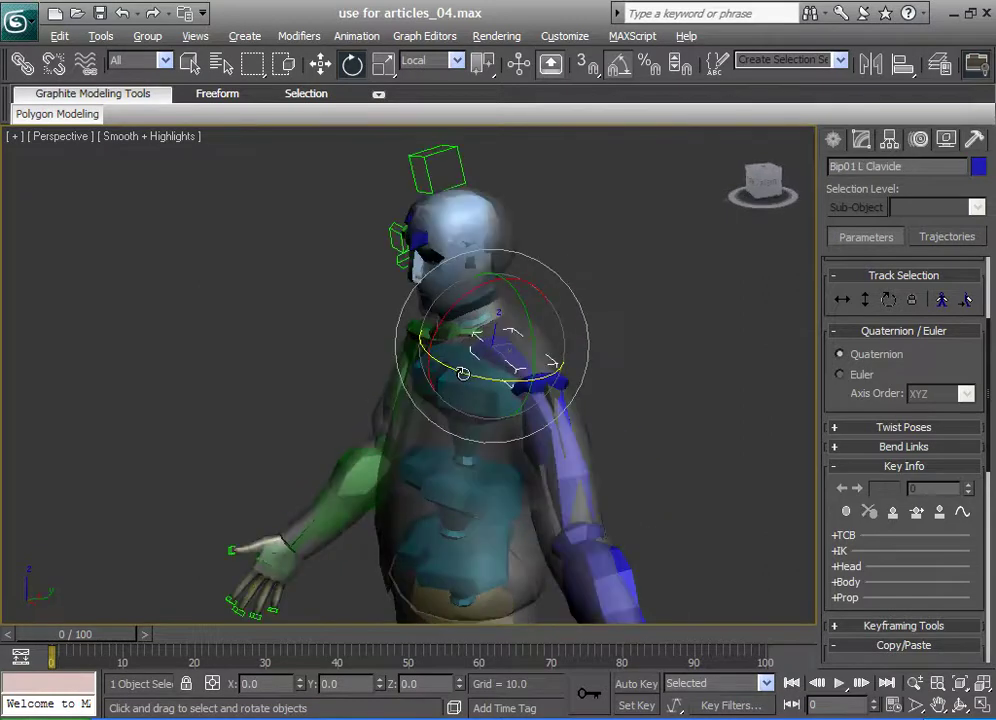
drag(465, 373, 472, 373)
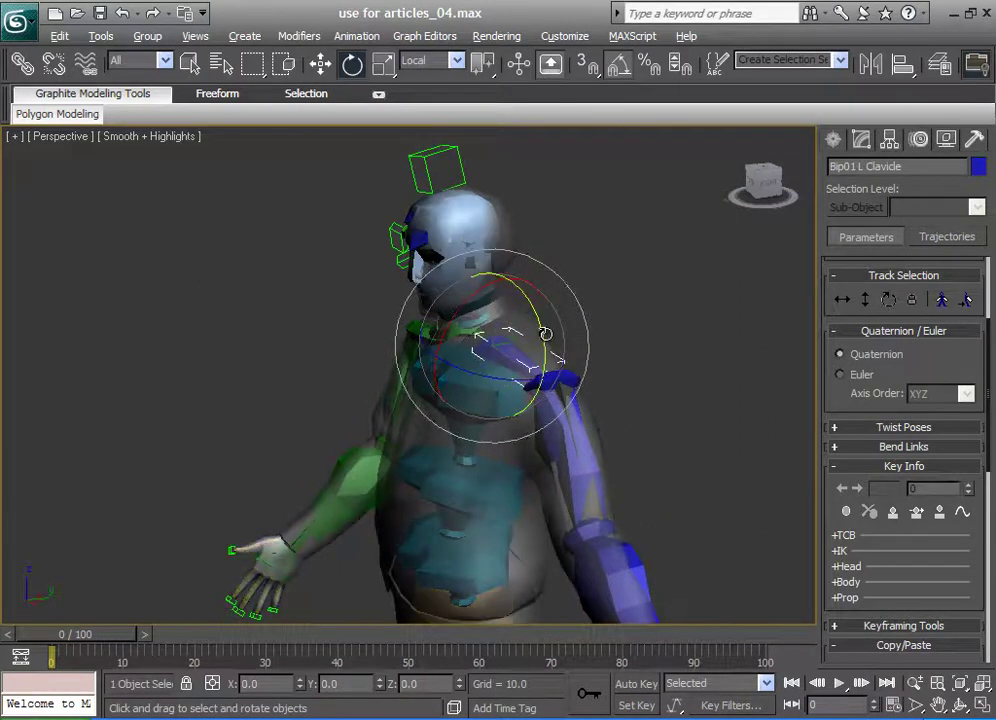
drag(543, 346, 544, 338)
alt+middle_drag(540, 393, 485, 395)
scroll(485, 395, down, 2)
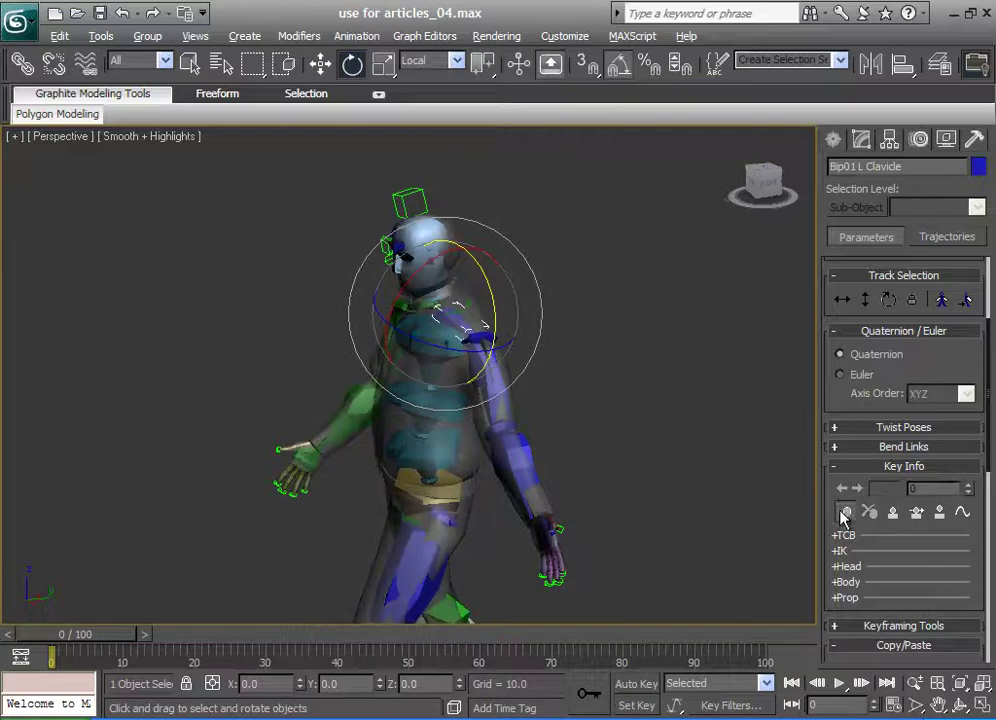
click(846, 513)
Rotate the left upper arm down beside the torso and swing it slightly behind the body
click(500, 384)
drag(481, 323, 412, 352)
mouse_move(488, 416)
mouse_down()
mouse_move(471, 409)
mouse_move(476, 418)
mouse_up()
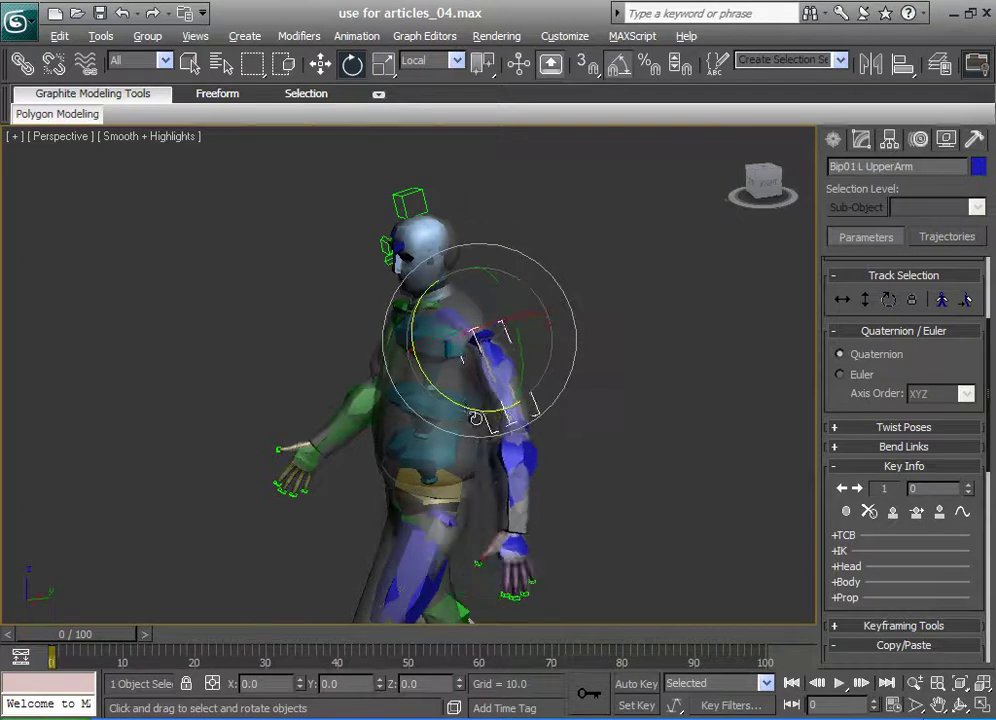
alt+middle_drag(476, 418, 593, 363)
drag(608, 353, 600, 373)
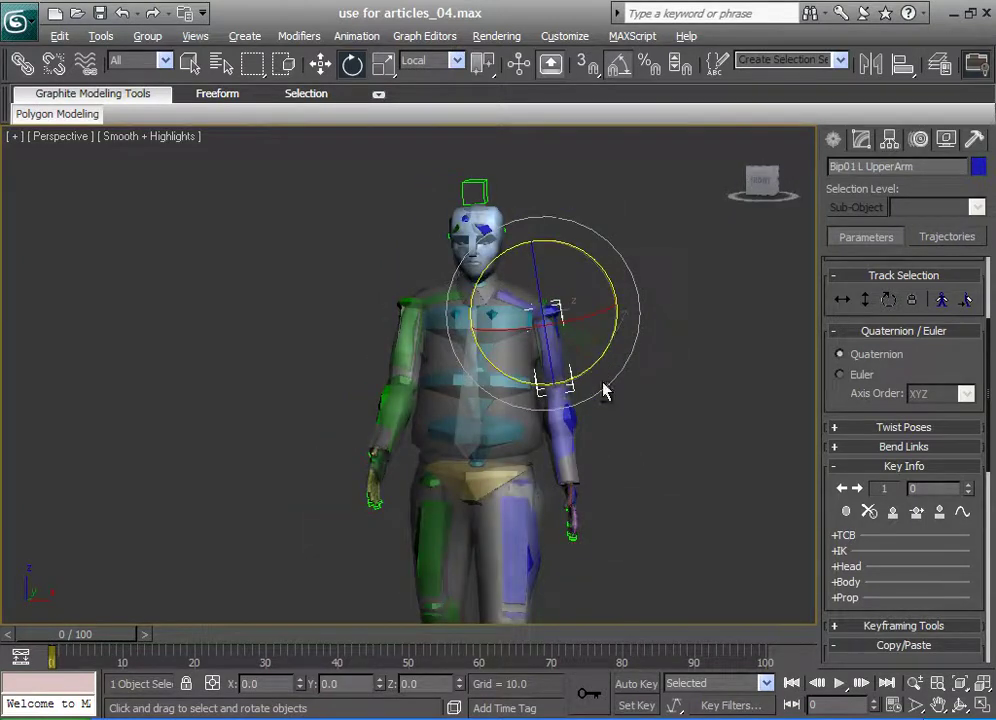
alt+middle_drag(603, 391, 491, 391)
drag(474, 375, 484, 379)
alt+middle_drag(506, 392, 457, 390)
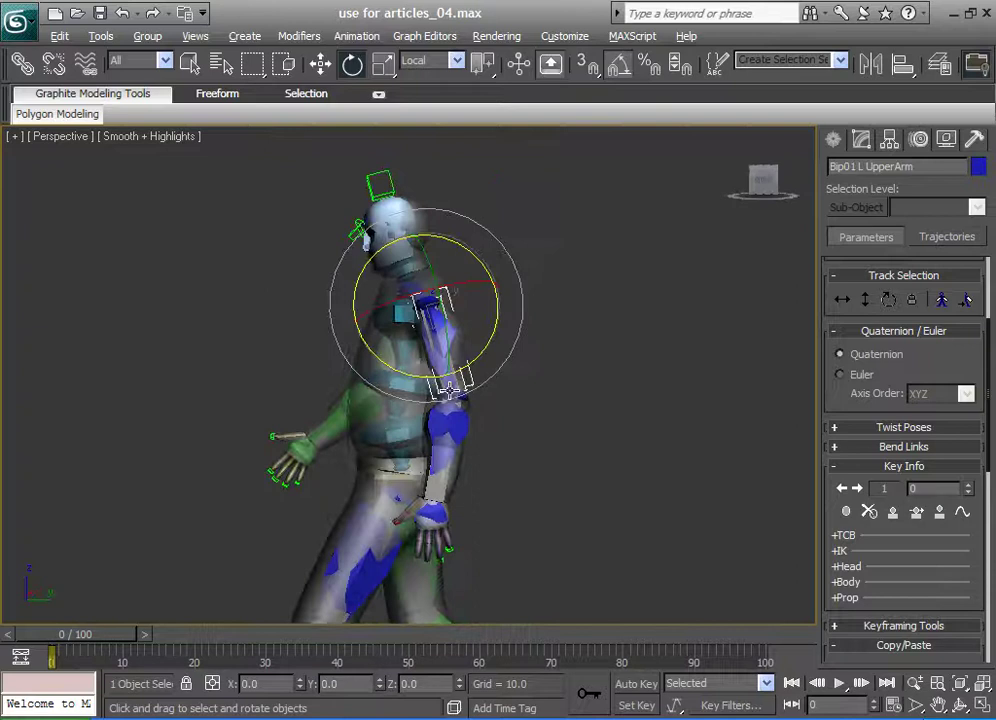
drag(413, 373, 425, 377)
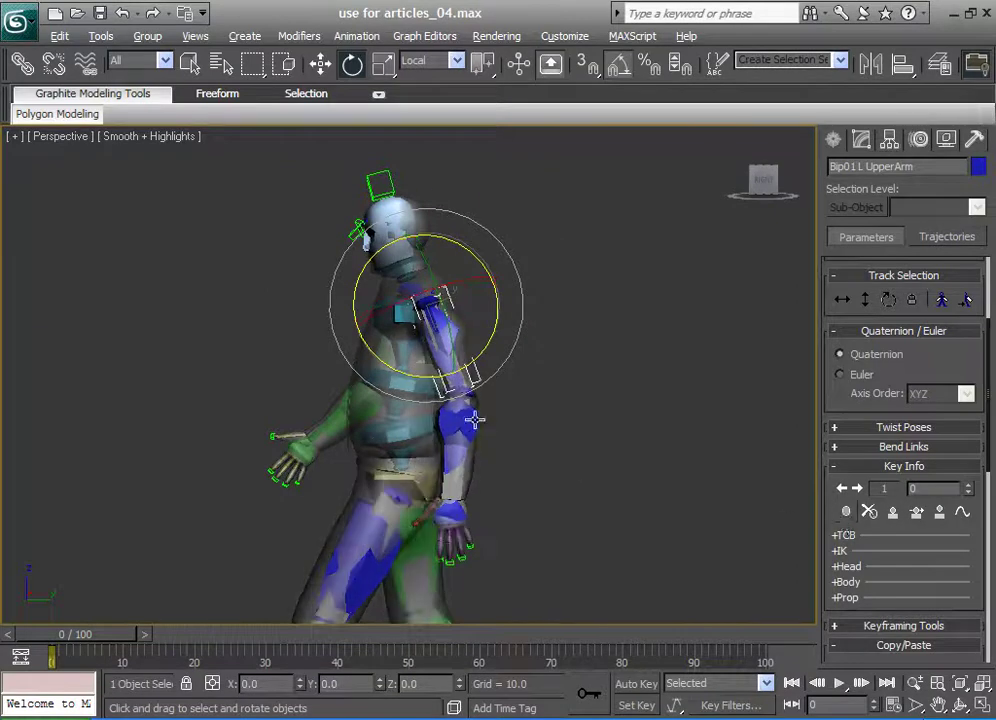
Adjust the bend of the left forearm and refine the rotation of the right forearm and right upper arm, keying them at frame 0
click(448, 445)
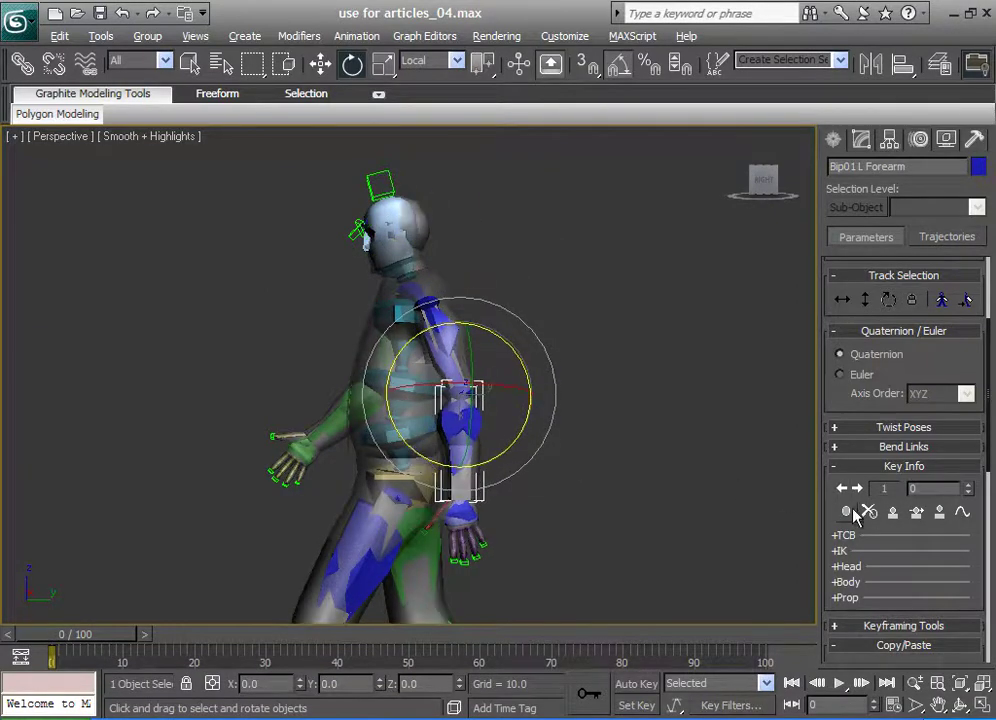
alt+middle_drag(426, 404, 727, 463)
click(461, 415)
click(484, 393)
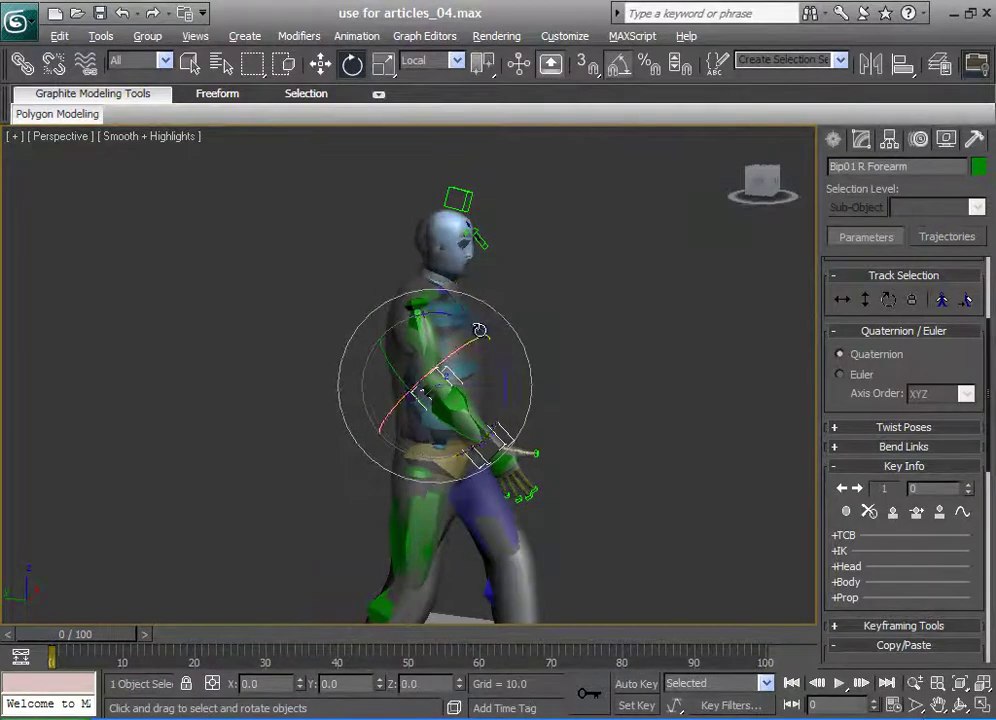
click(417, 327)
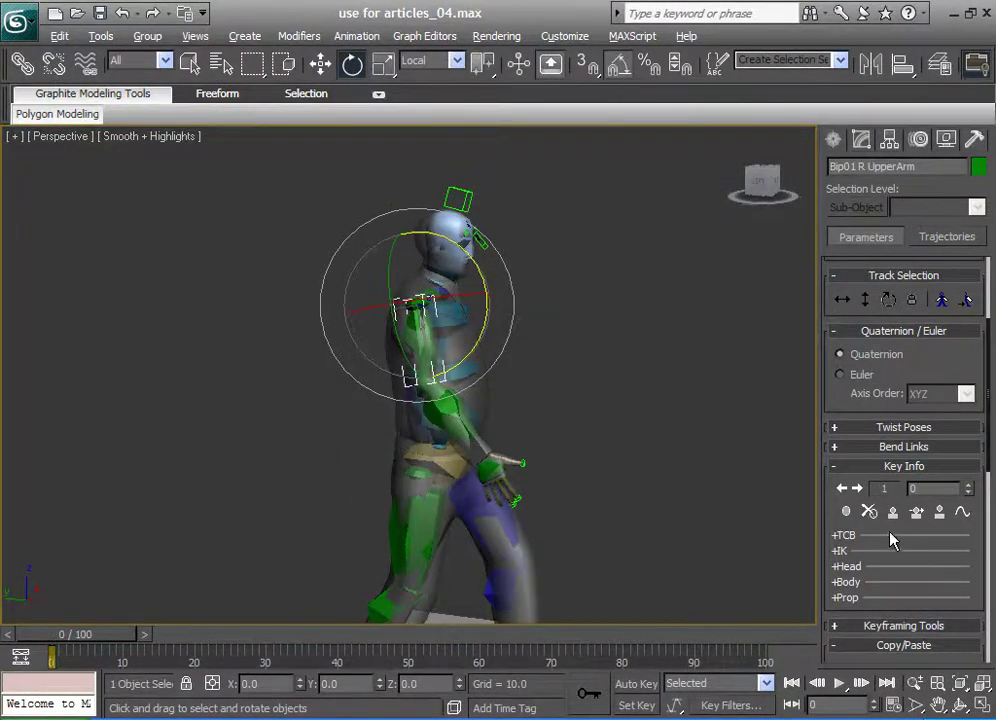
Select all finger and thumb bones of the left hand without the palm, curl them slightly inward and key them at frame 0
scroll(727, 460, down, 4)
alt+middle_drag(727, 460, 607, 469)
scroll(602, 413, up, 8)
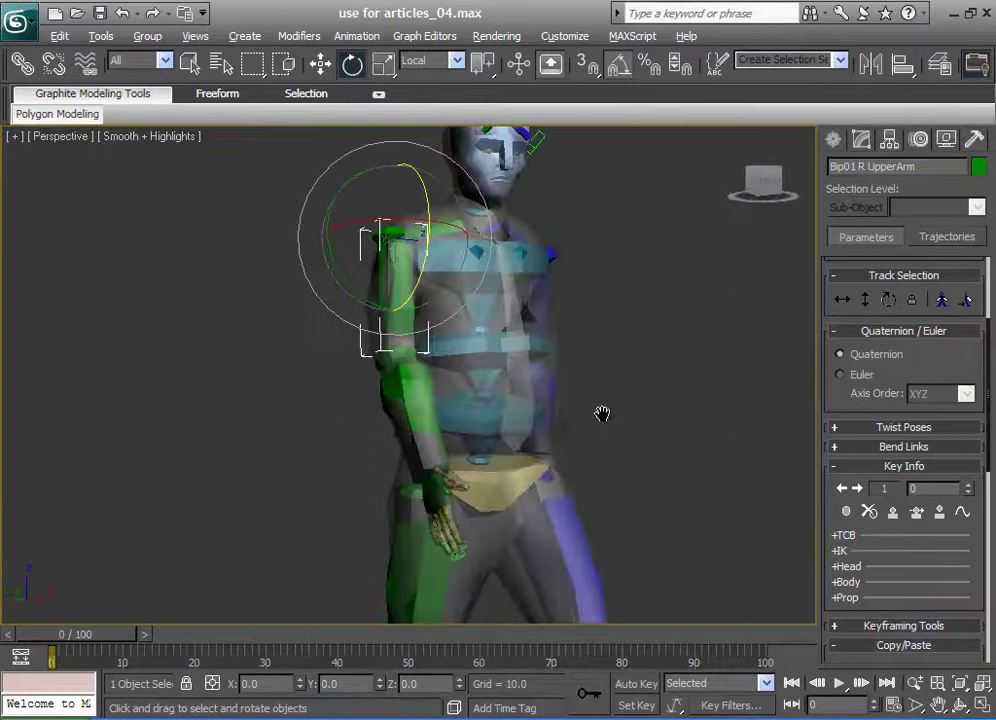
scroll(645, 425, down, 4)
alt+middle_drag(667, 485, 596, 449)
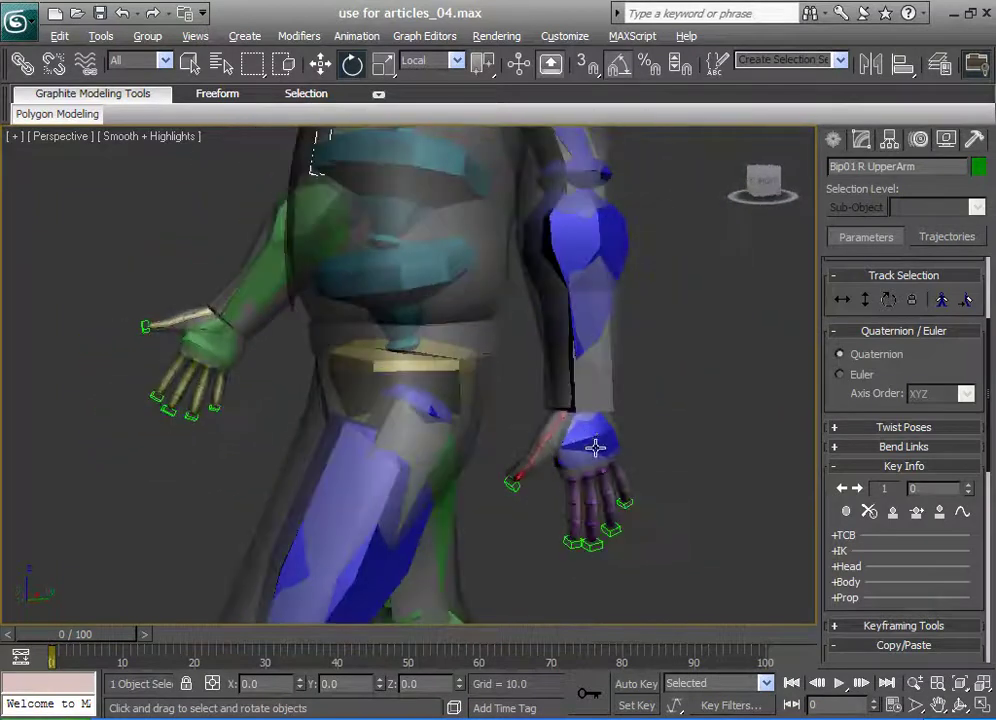
double_click(597, 441)
alt+click(594, 434)
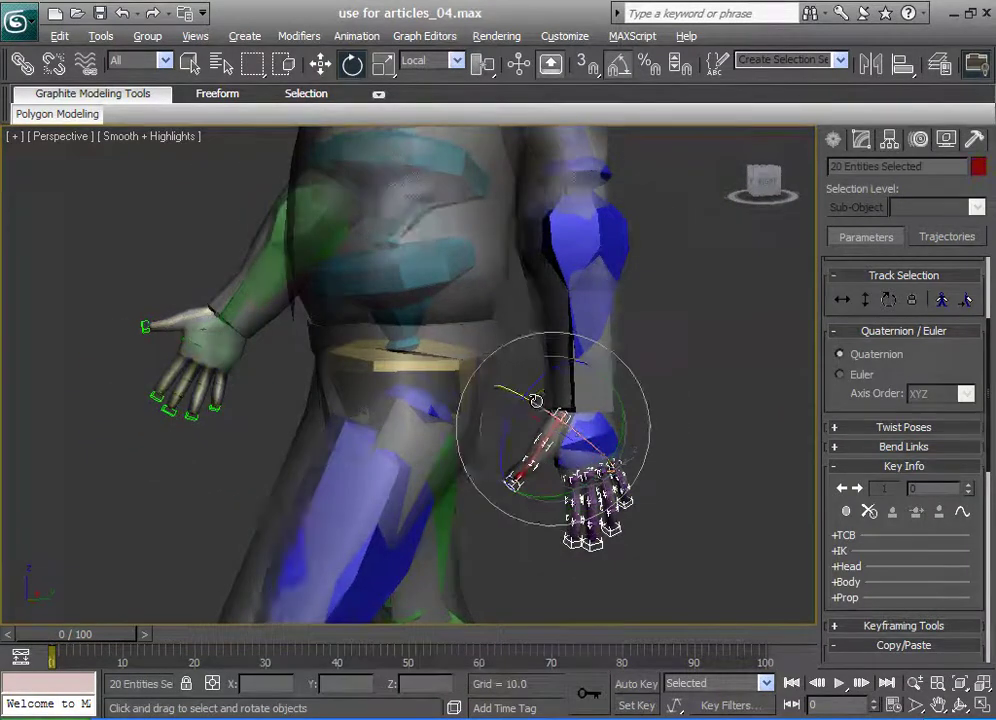
drag(569, 417, 518, 398)
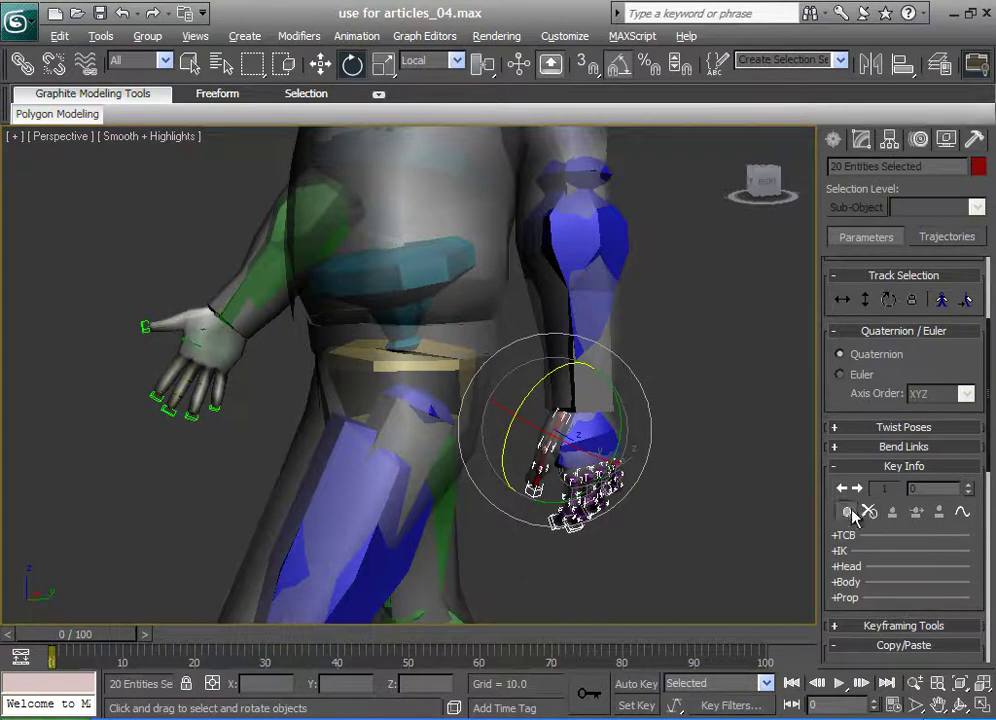
middle_drag(662, 440, 688, 418)
click(614, 442)
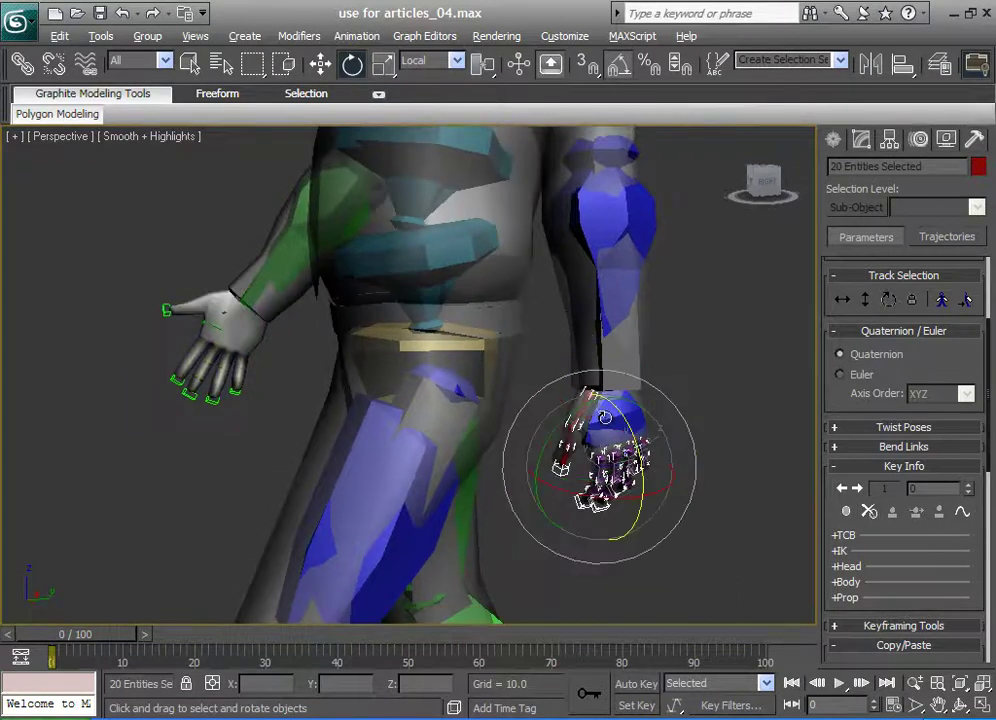
Create a new biped copy collection and name it walk
scroll(828, 436, down, 6)
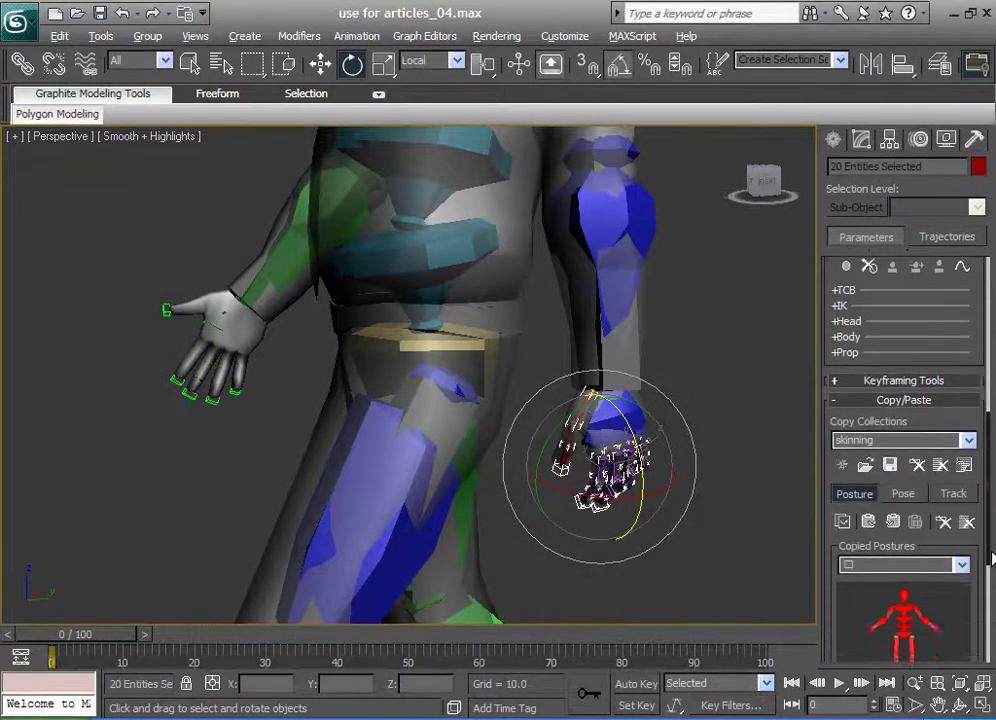
click(843, 398)
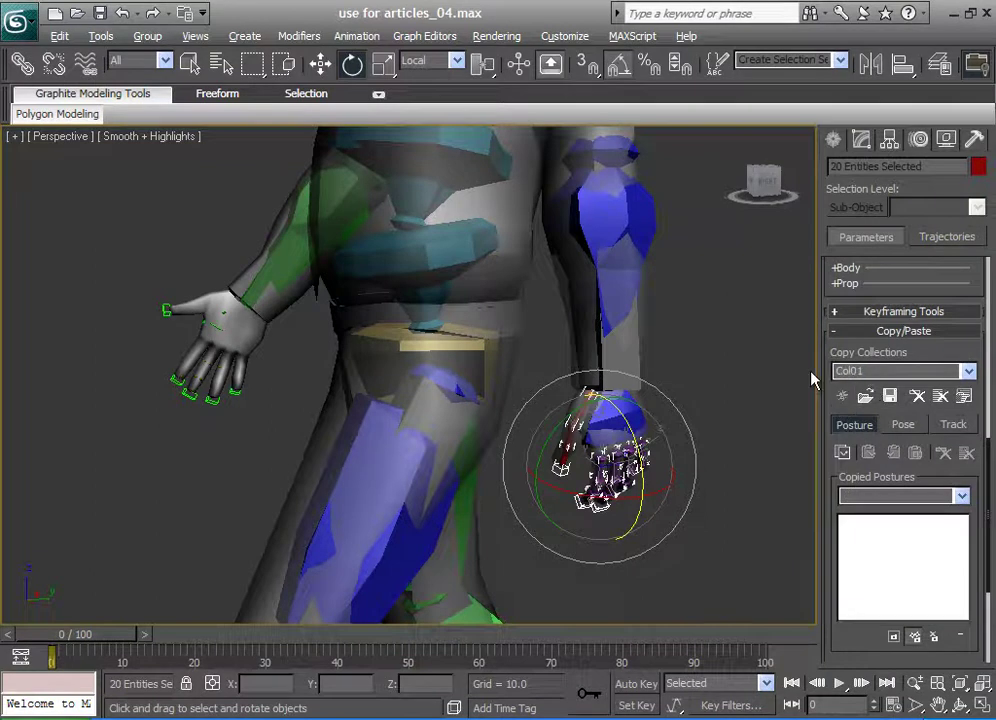
key(w)
key(l)
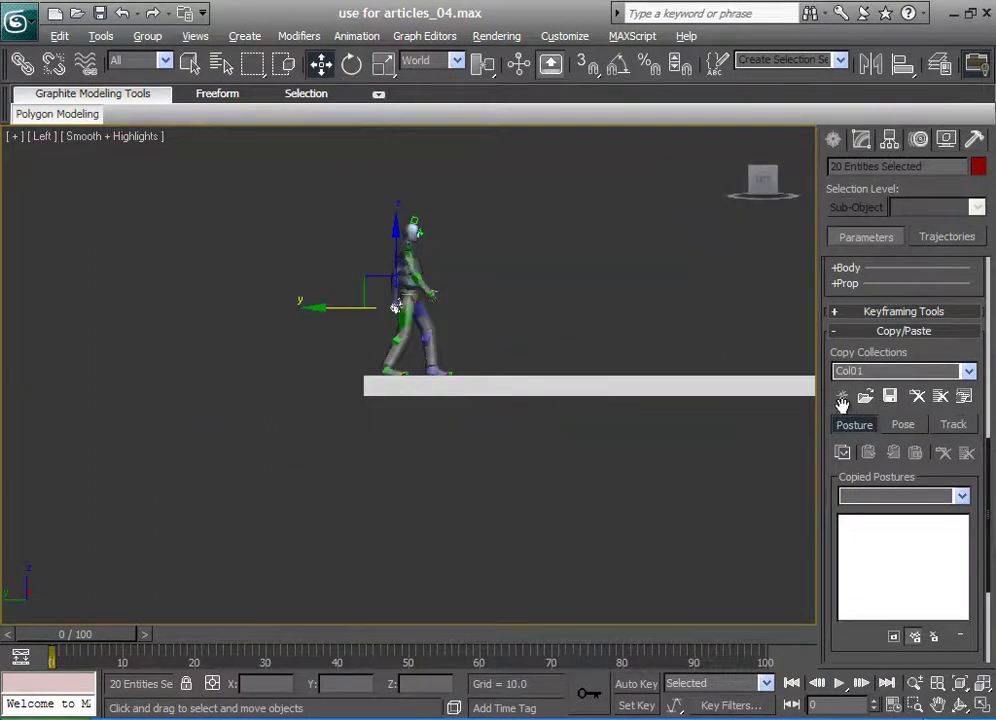
double_click(862, 370)
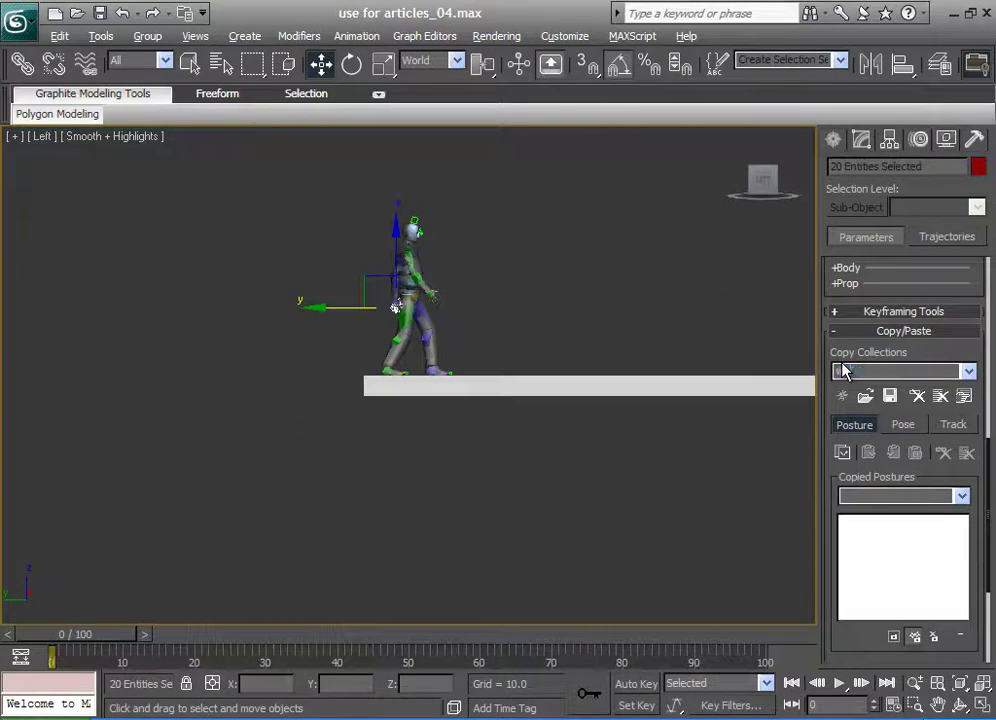
middle_drag(657, 365, 487, 512)
key(p)
scroll(484, 325, up, 5)
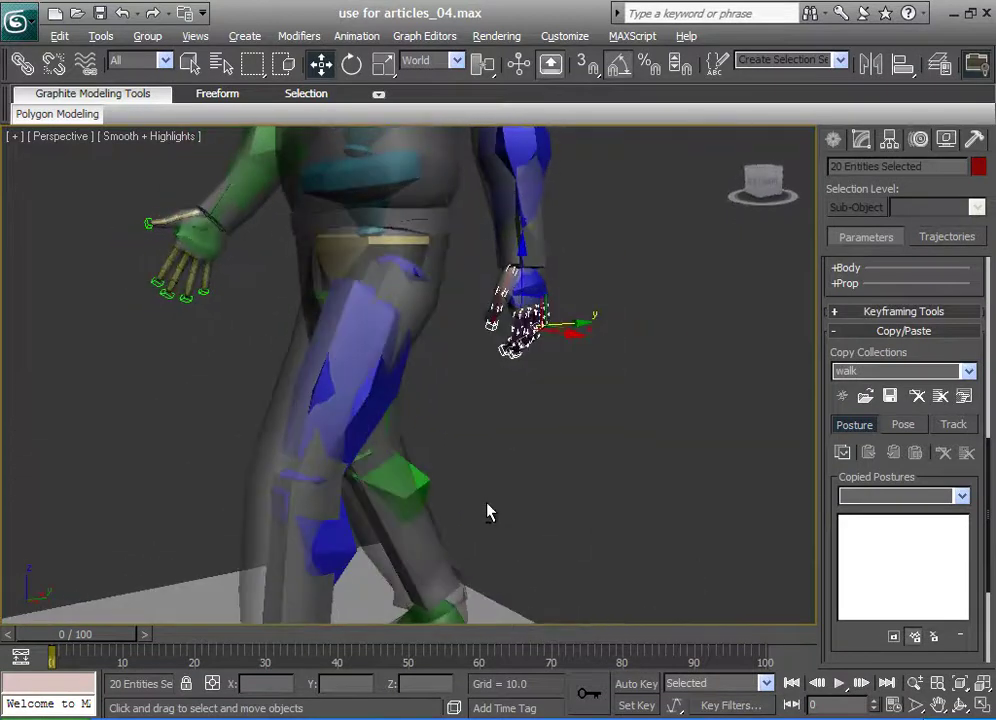
Copy the curled finger posture of the left hand and paste it mirrored onto the right hand
click(843, 454)
click(895, 452)
alt+middle_drag(440, 416, 525, 427)
Select the pelvis with its entire hierarchy and set a key for all of it at frame 0
double_click(402, 314)
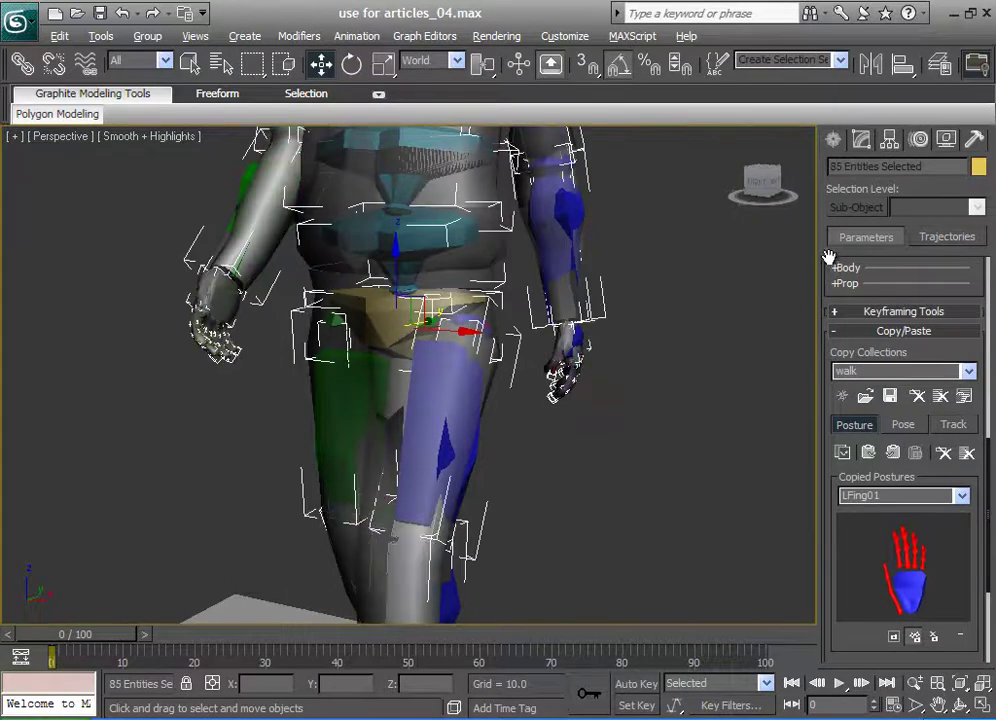
scroll(829, 258, up, 5)
click(847, 595)
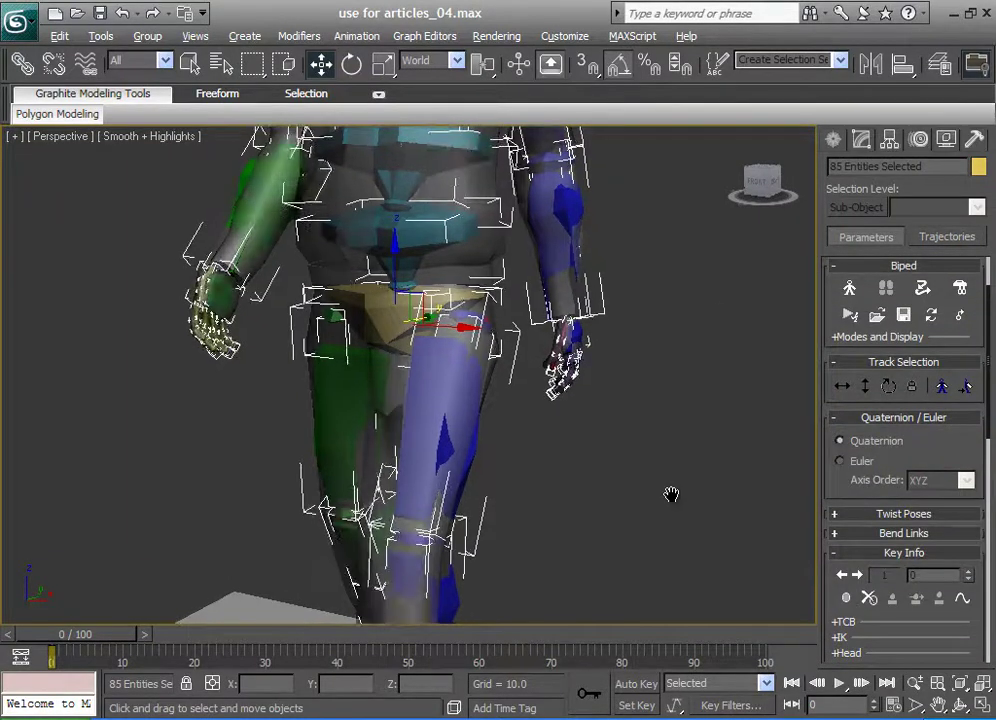
Twist the lowest spine segment slightly toward the character's left, bringing the right shoulder forward, and key it at frame 0
scroll(671, 494, down, 5)
alt+middle_drag(671, 494, 603, 445)
scroll(603, 445, up, 5)
click(610, 385)
alt+middle_drag(613, 392, 398, 442)
click(485, 433)
click(352, 66)
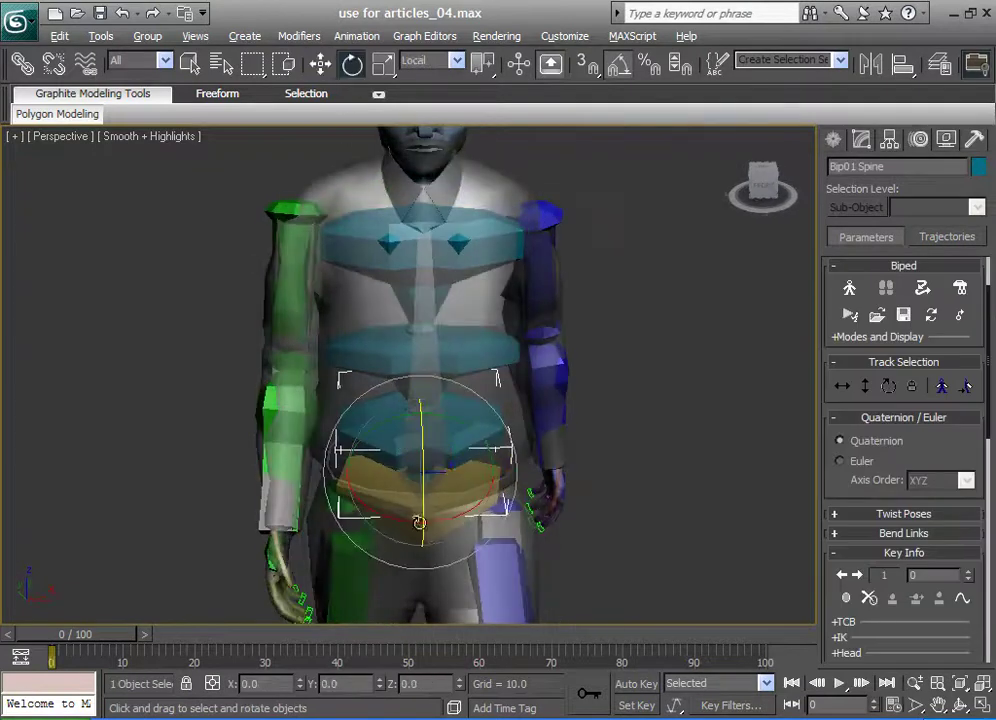
drag(455, 512, 445, 500)
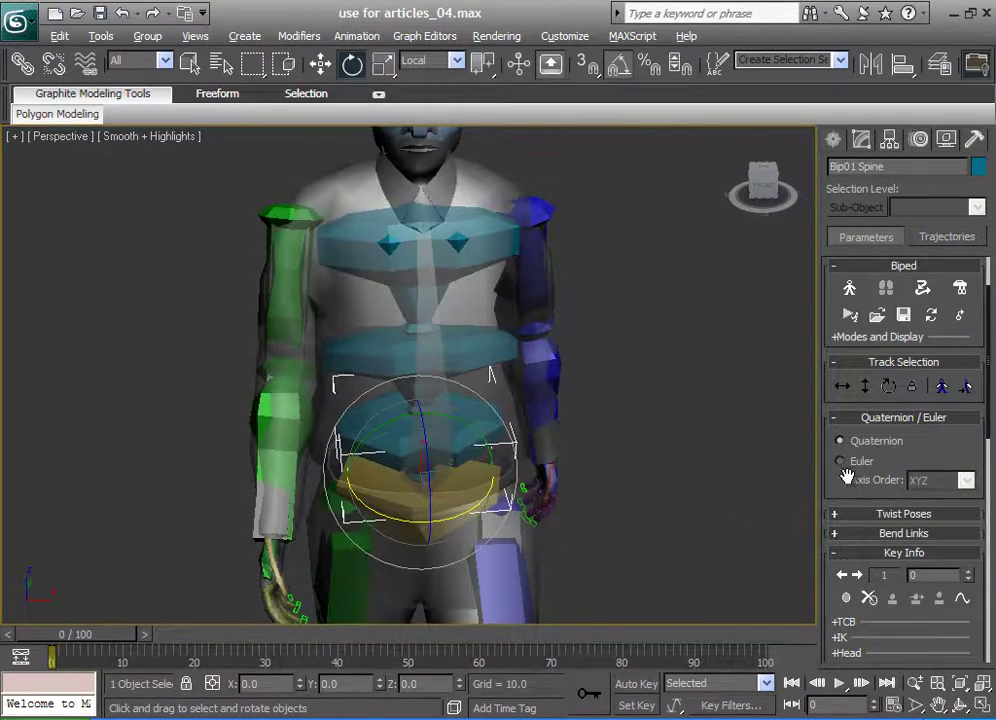
Twist the middle spine segment by about 5 degrees and the upper one slightly in the same direction, keying both at frame 0
click(500, 368)
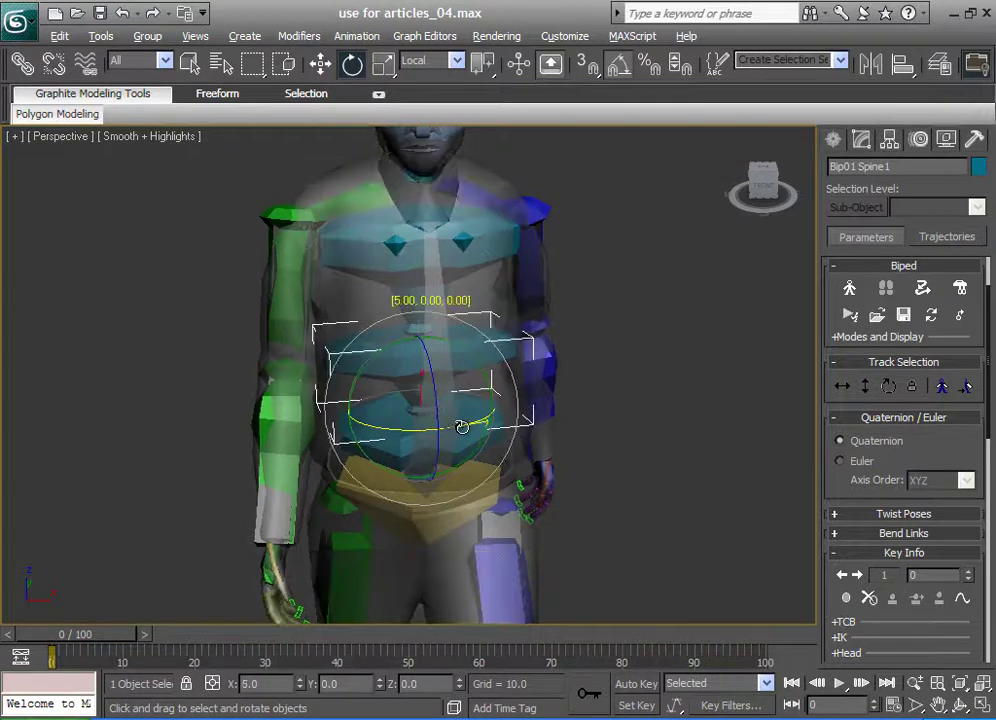
click(450, 264)
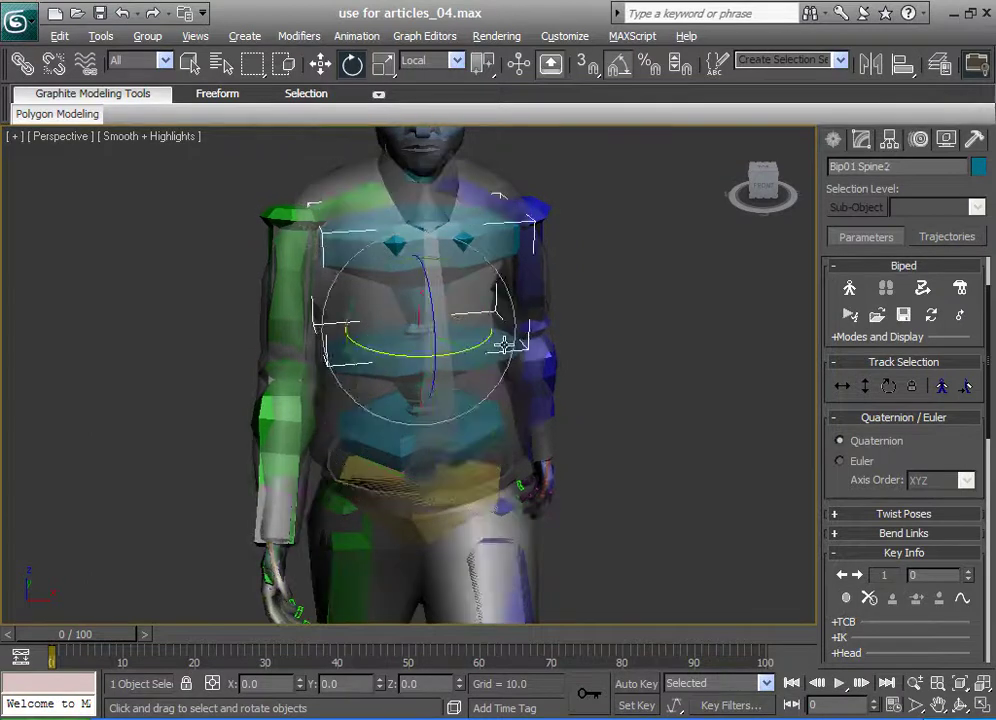
drag(471, 349, 478, 349)
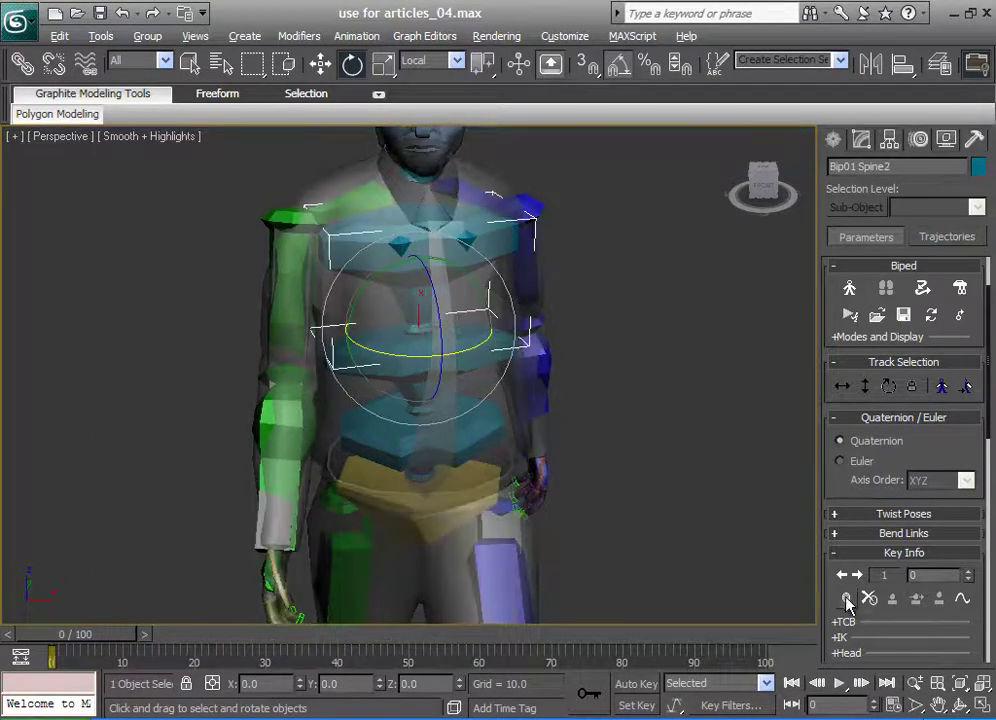
Examine the stride pose from several angles and check the opening frames of the timeline
scroll(520, 358, down, 5)
alt+middle_drag(520, 358, 486, 338)
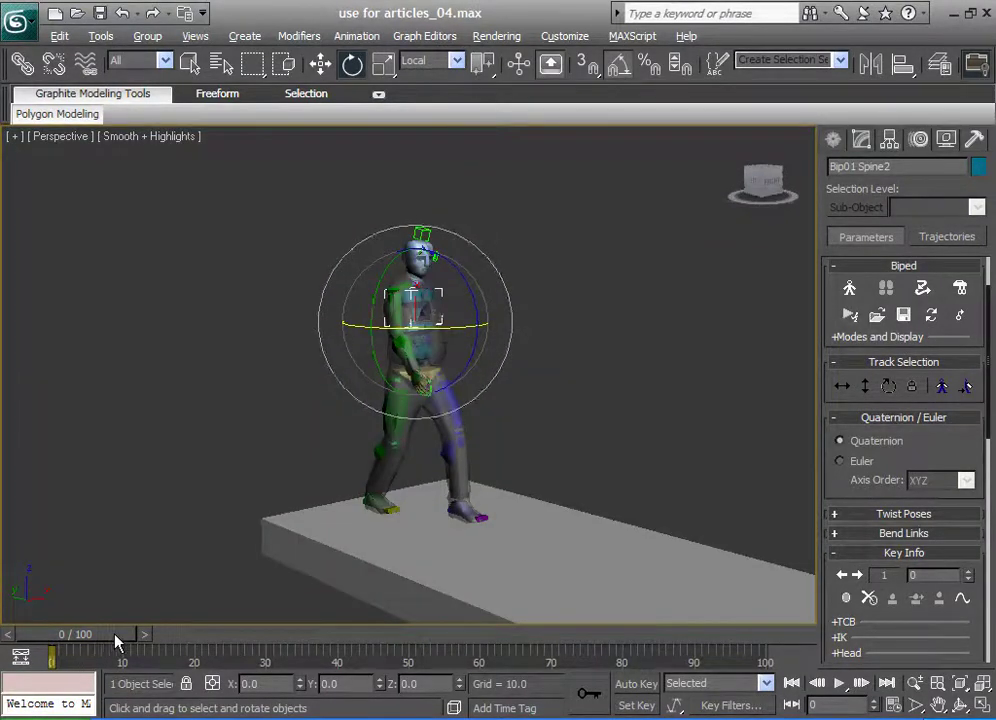
drag(115, 636, 24, 632)
alt+middle_drag(441, 378, 378, 378)
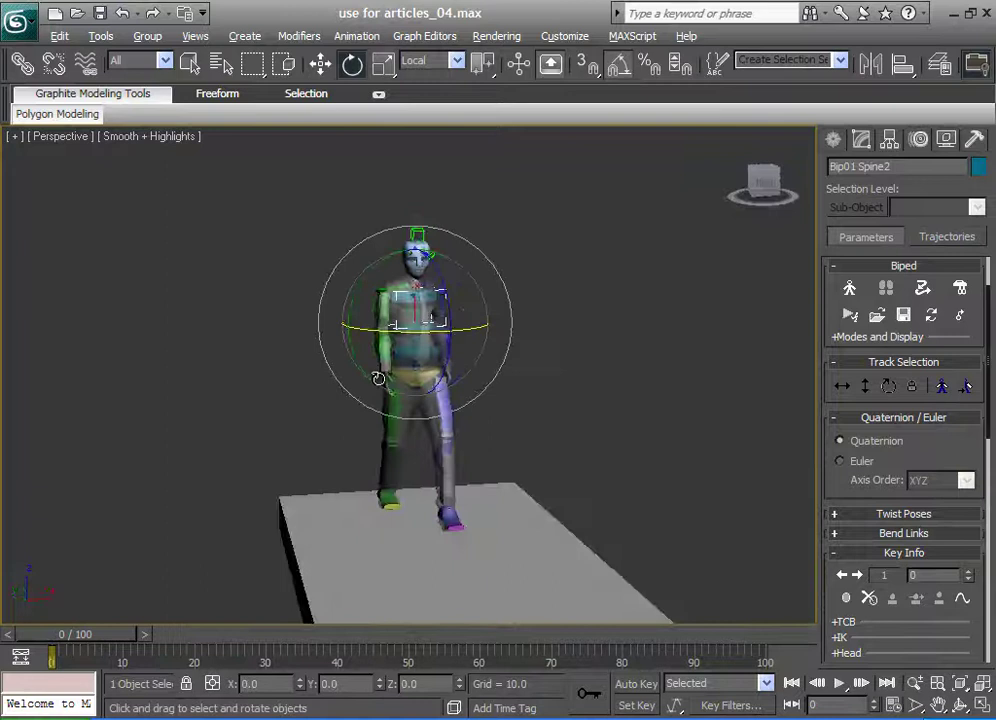
click(426, 374)
scroll(426, 374, up, 3)
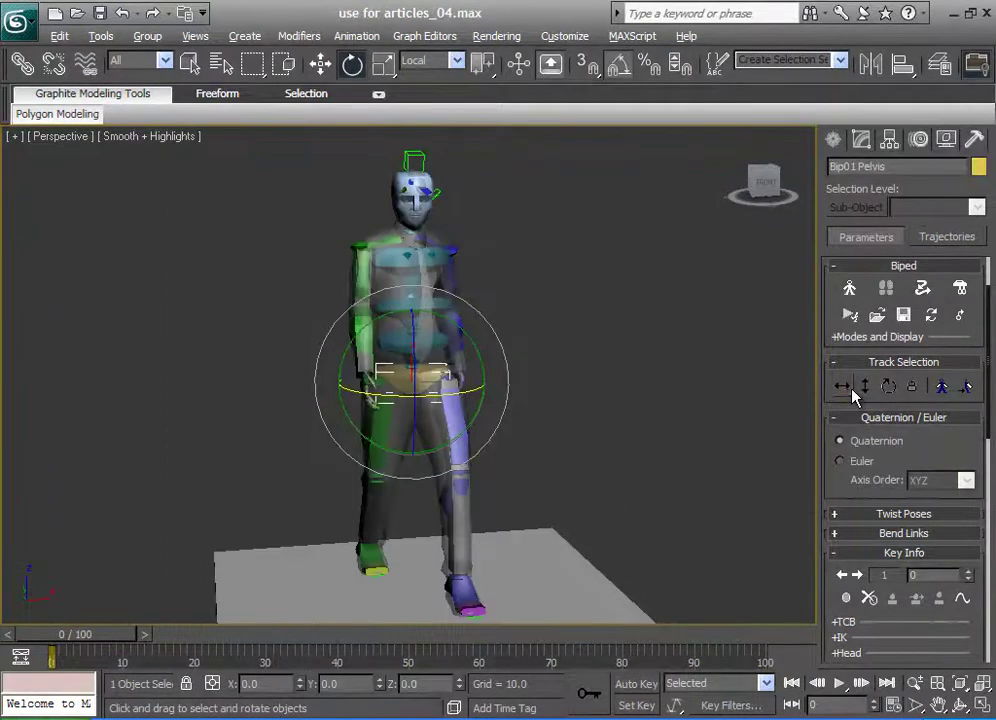
click(849, 389)
mouse_move(98, 638)
mouse_down()
mouse_move(147, 638)
mouse_move(97, 636)
mouse_up()
click(235, 525)
Key the whole biped again at frame 0 and set planted keys on the left and right feet
double_click(414, 389)
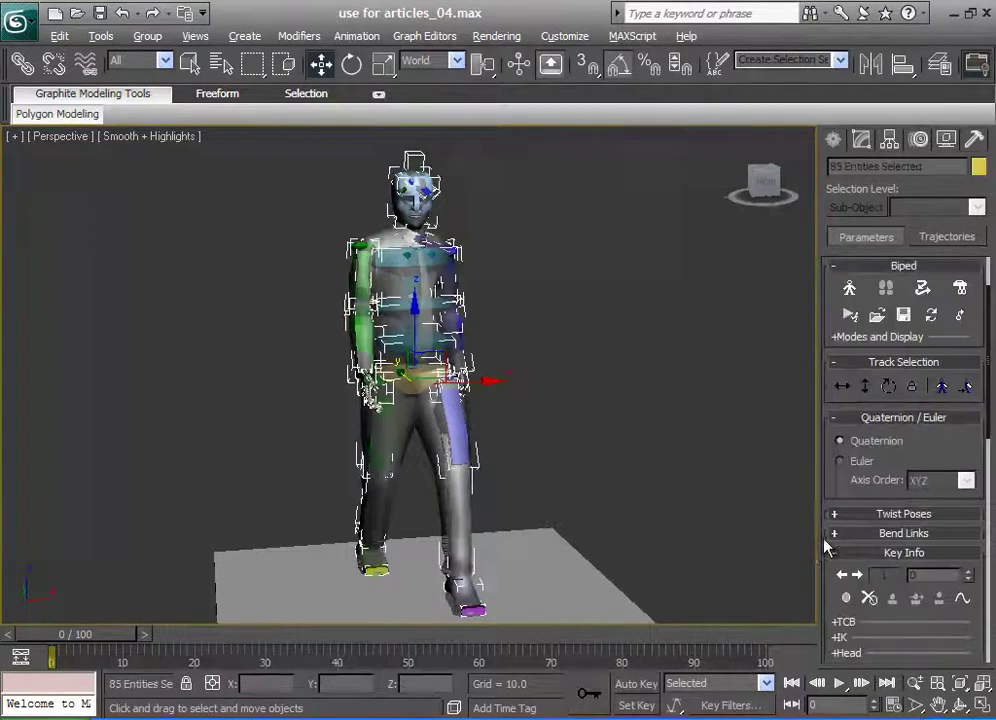
alt+middle_drag(674, 558, 650, 506)
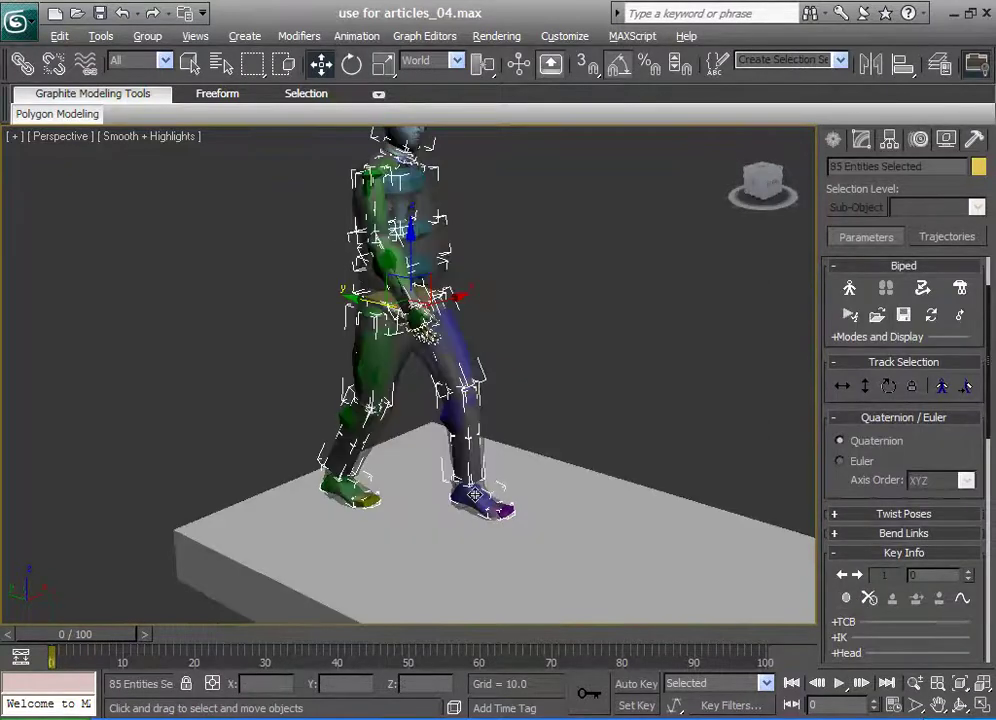
click(472, 492)
click(335, 485)
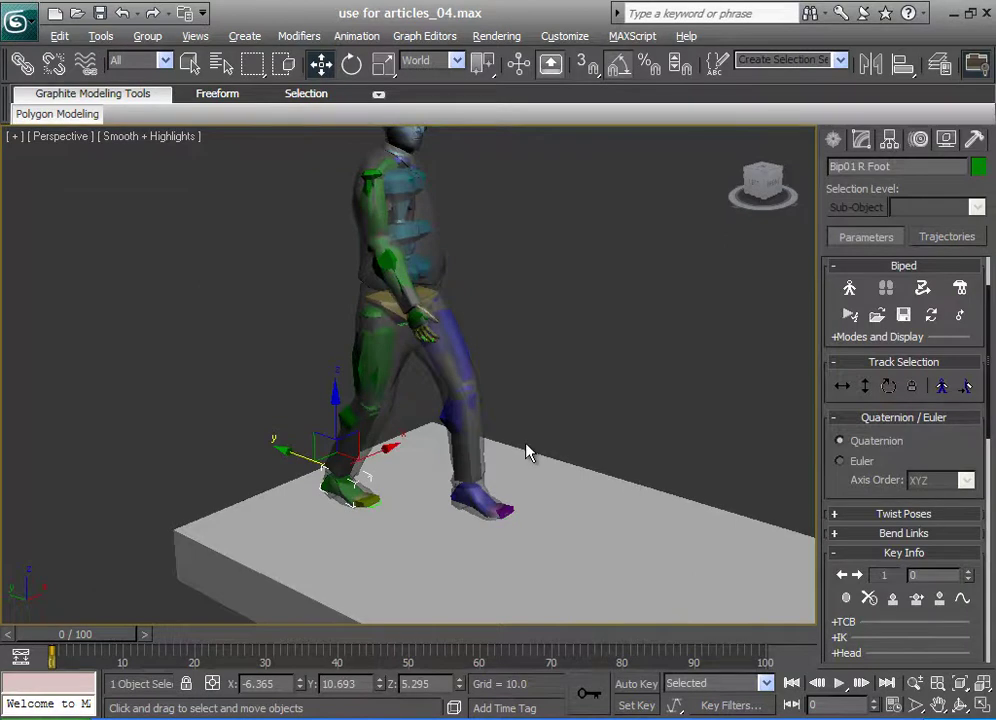
Go to frame 20 and select the biped's horizontal body track
middle_drag(400, 428, 382, 491)
scroll(381, 491, up, 3)
scroll(396, 491, down, 3)
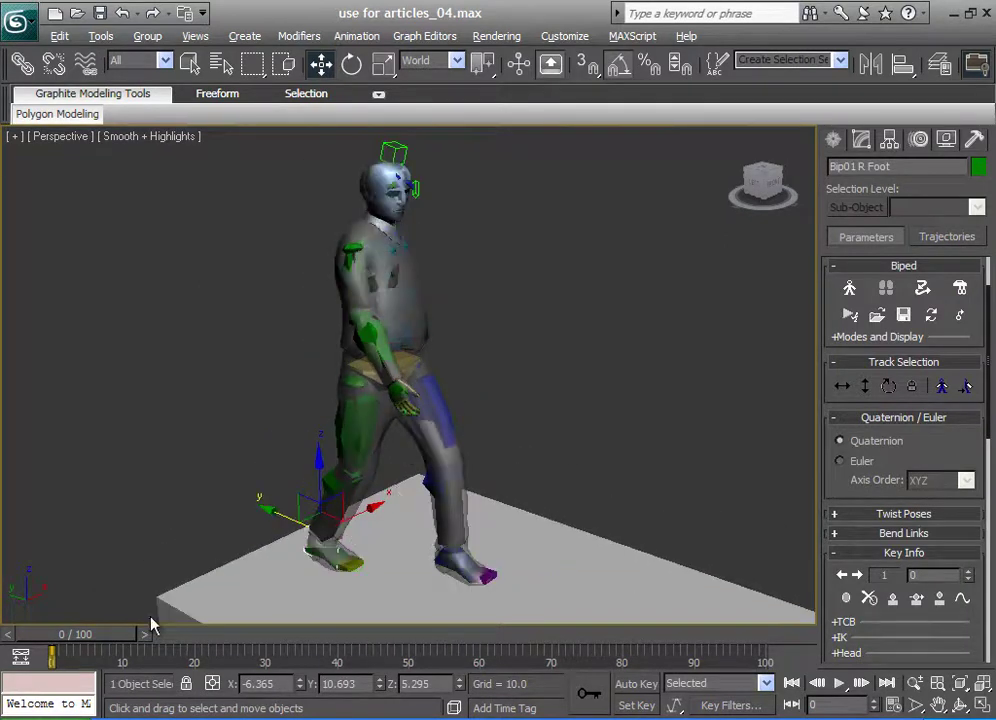
drag(152, 626, 152, 638)
drag(248, 634, 254, 634)
alt+middle_drag(412, 500, 398, 438)
click(377, 385)
click(843, 387)
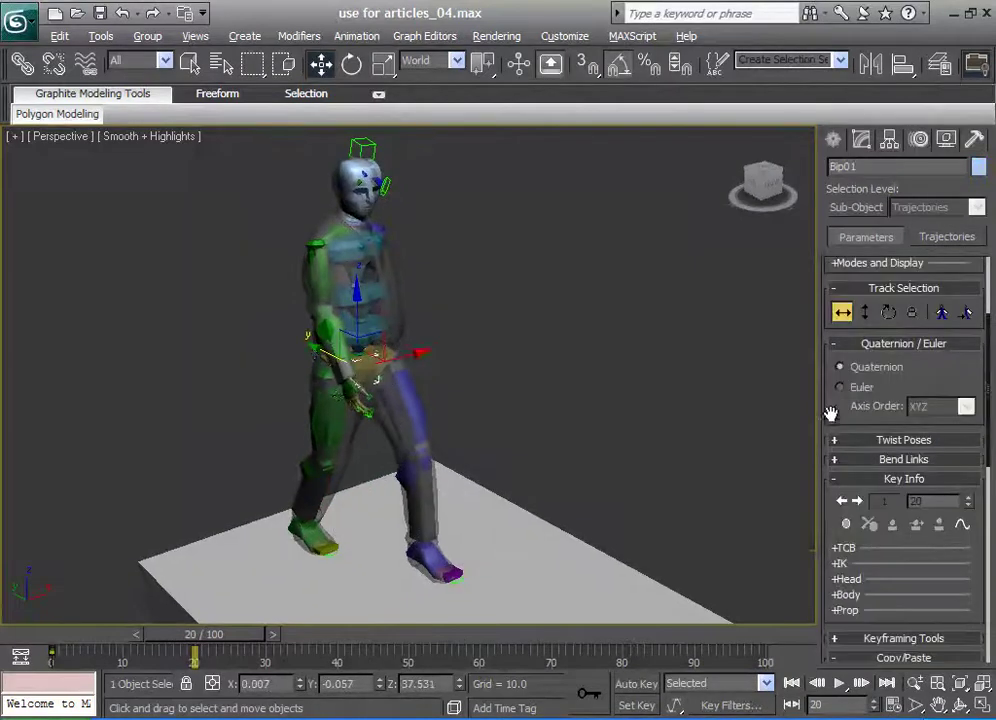
middle_drag(606, 516, 570, 481)
alt+middle_drag(550, 581, 597, 563)
Show the left view shaded, frame the character on the floor slab in it and maximize that view
click(981, 705)
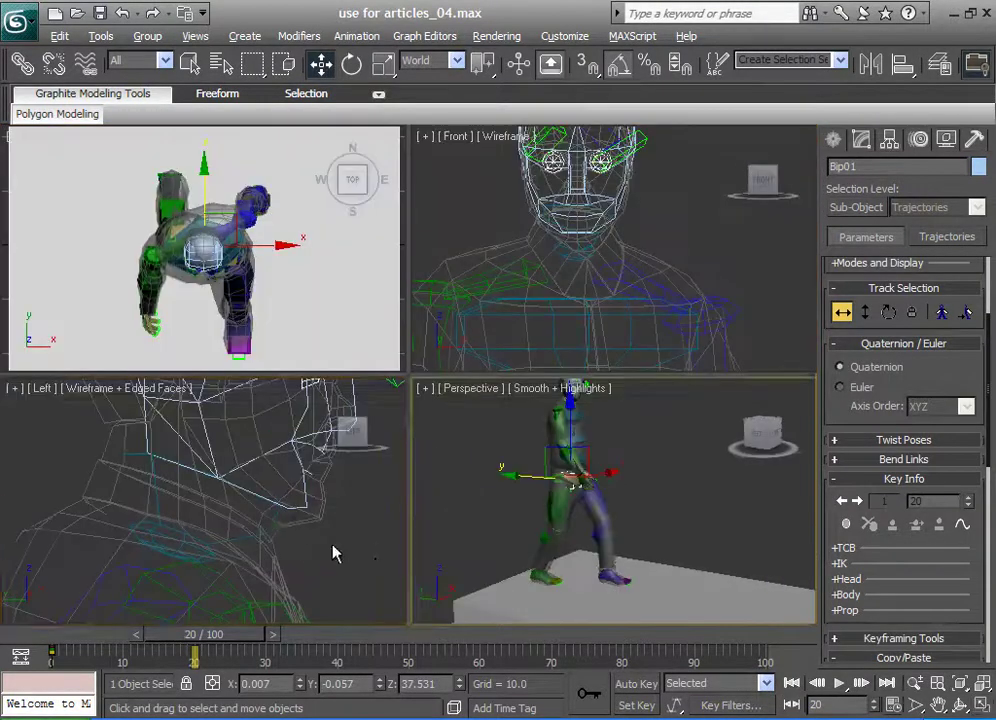
scroll(285, 529, down, 2)
key(F3)
scroll(245, 550, down, 1)
scroll(232, 568, down, 3)
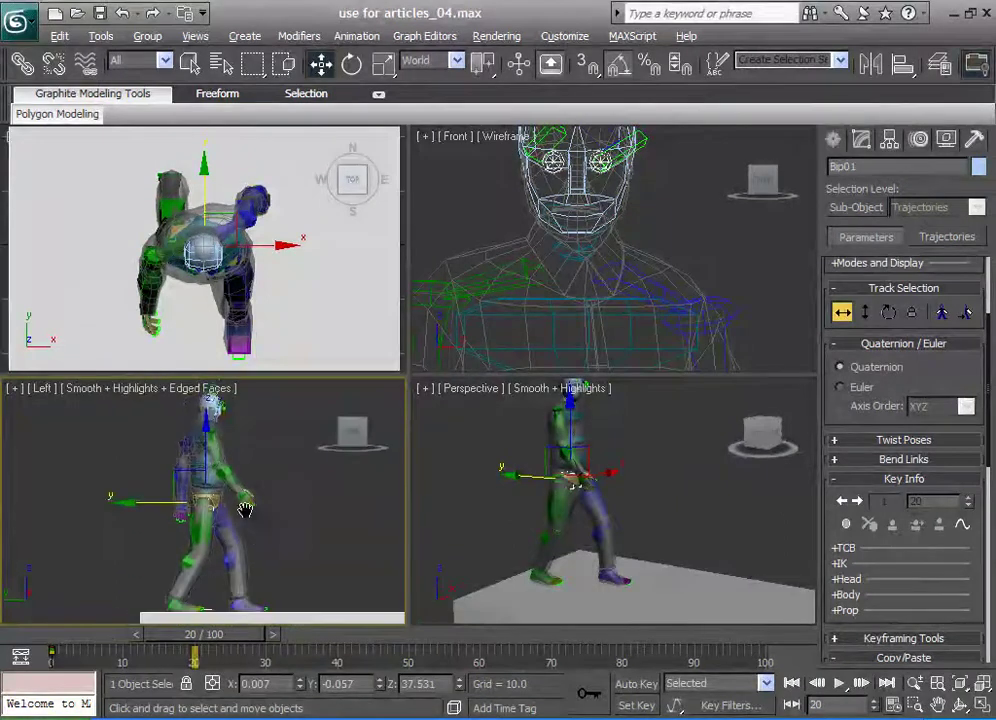
click(981, 705)
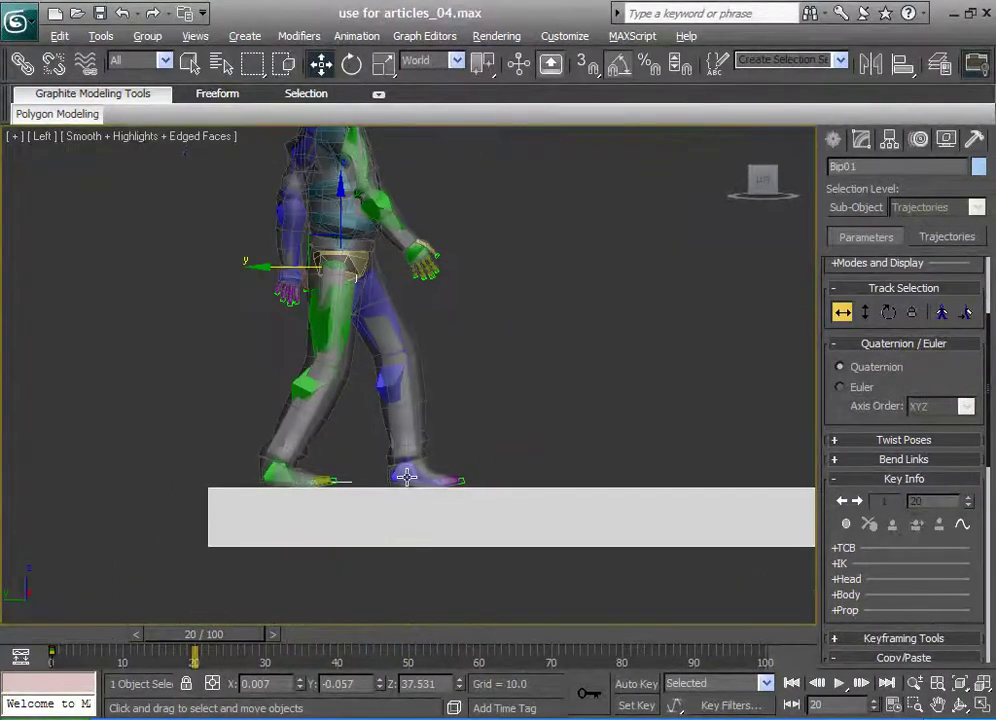
middle_drag(399, 481, 378, 494)
Return to frame 1 and set a free key on the right foot
drag(243, 637, 118, 641)
key(w)
click(254, 488)
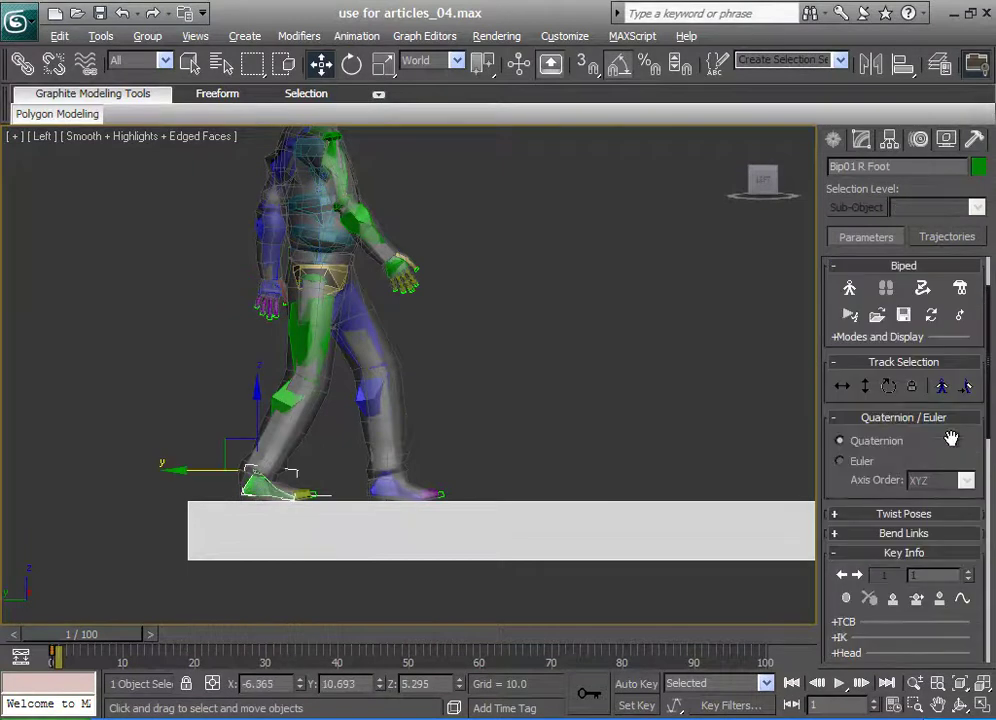
click(938, 599)
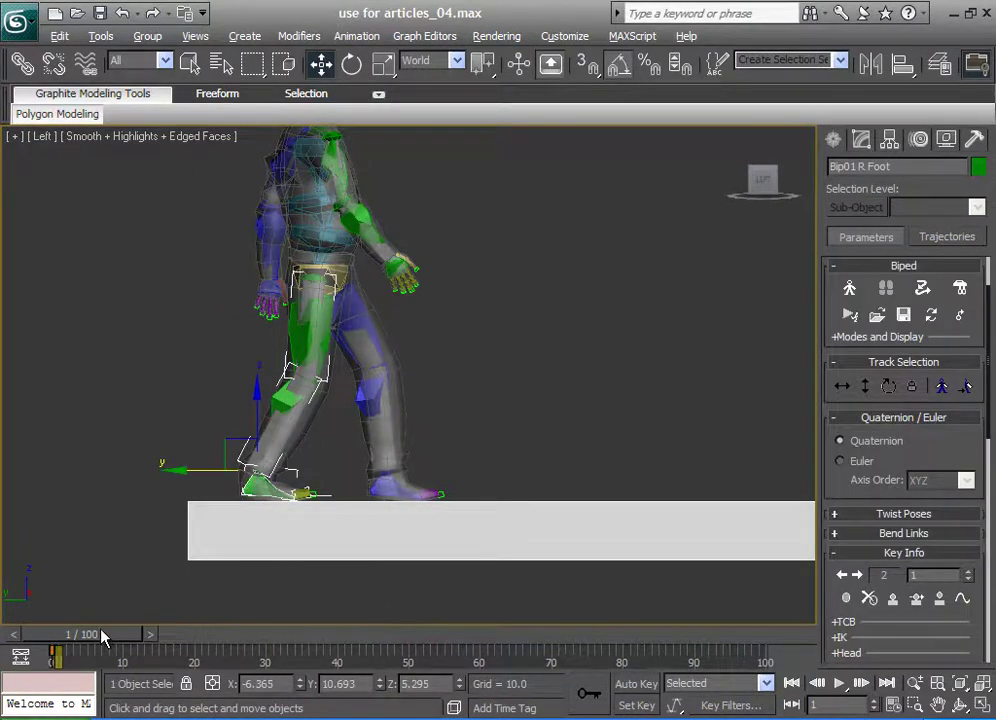
At frame 20, move the biped's body forward to about Y -20.4, key its horizontal track and select the body rotation track
drag(103, 636, 231, 625)
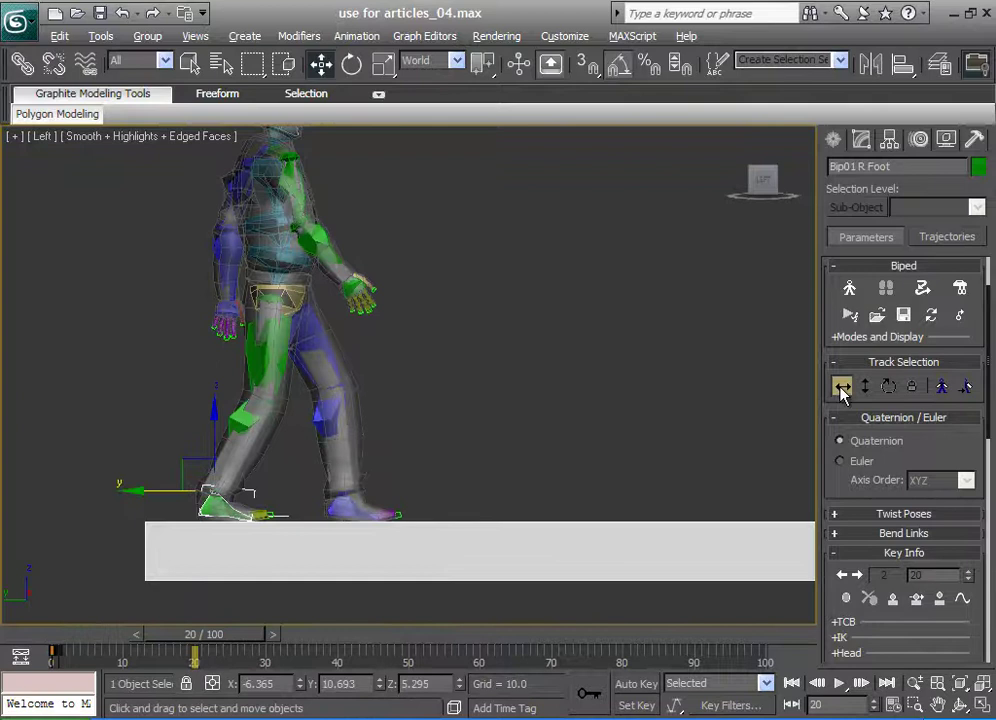
click(842, 387)
drag(229, 300, 334, 305)
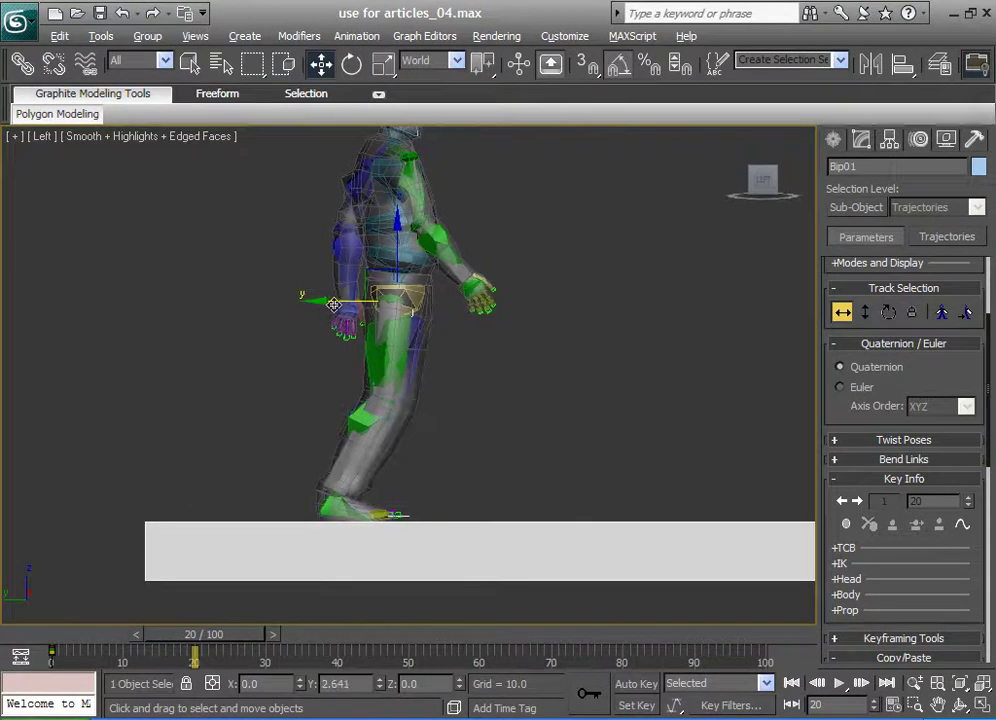
click(846, 526)
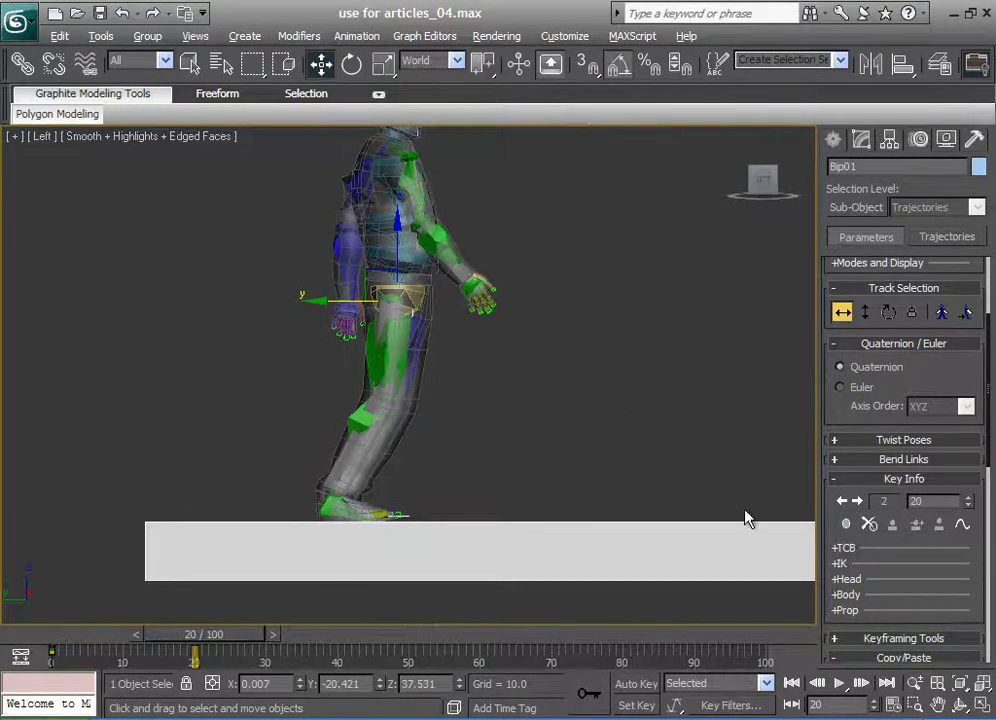
click(866, 314)
click(888, 313)
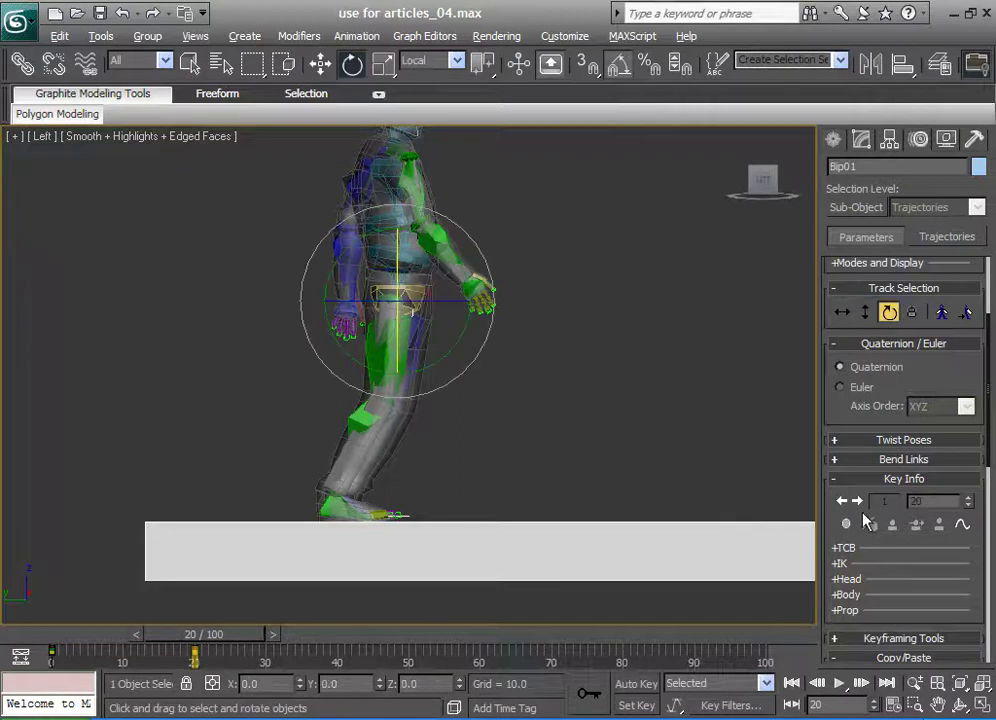
Move the right foot forward along Y to about -30.8 and set a key for it at frame 20
click(338, 503)
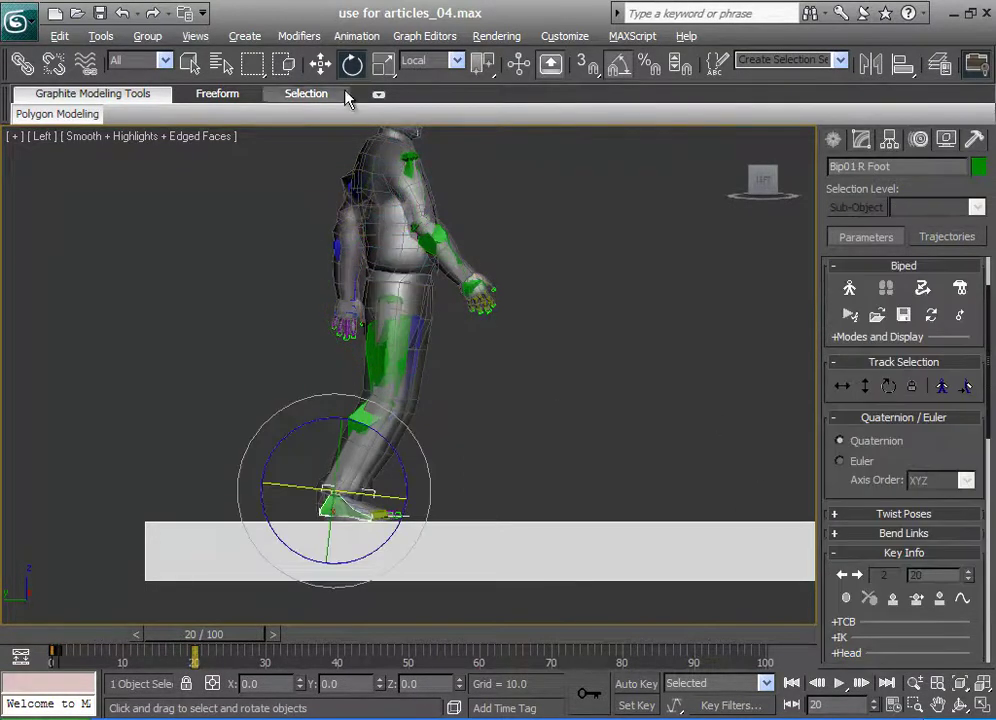
click(320, 62)
drag(269, 494, 396, 482)
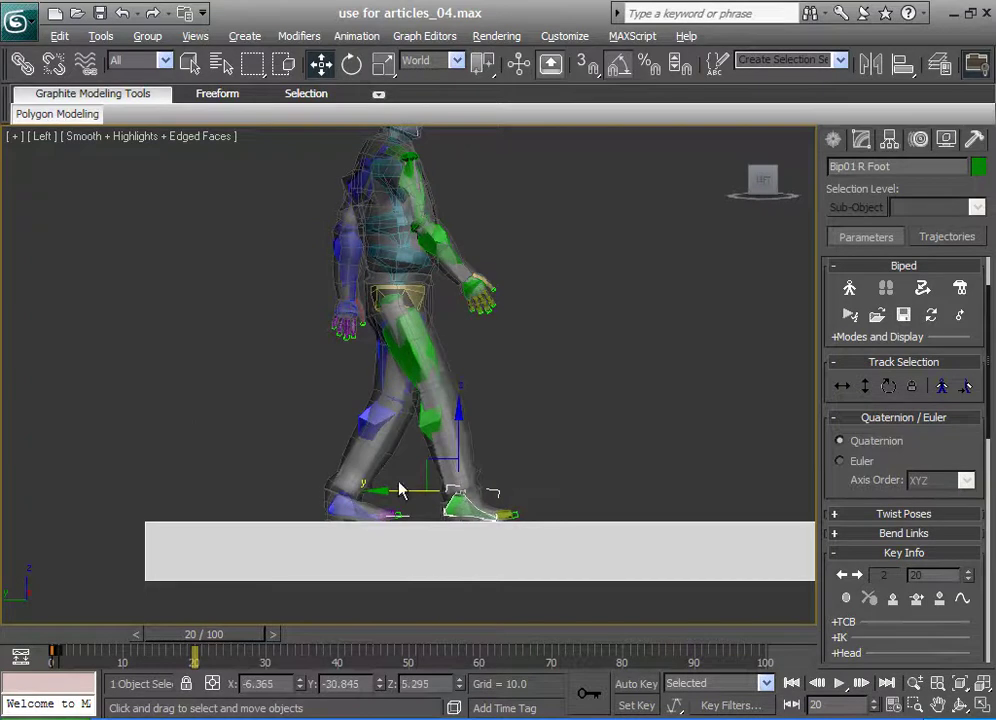
click(846, 598)
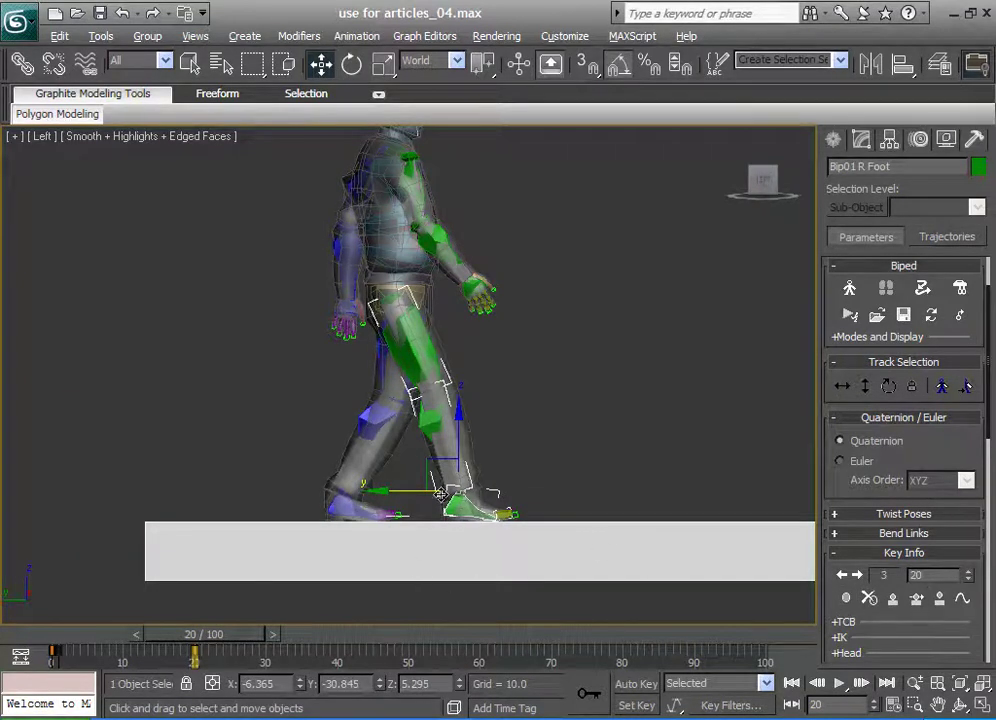
Return to frame 0, select the spine with the whole upper body and copy its posture
drag(222, 636, 86, 640)
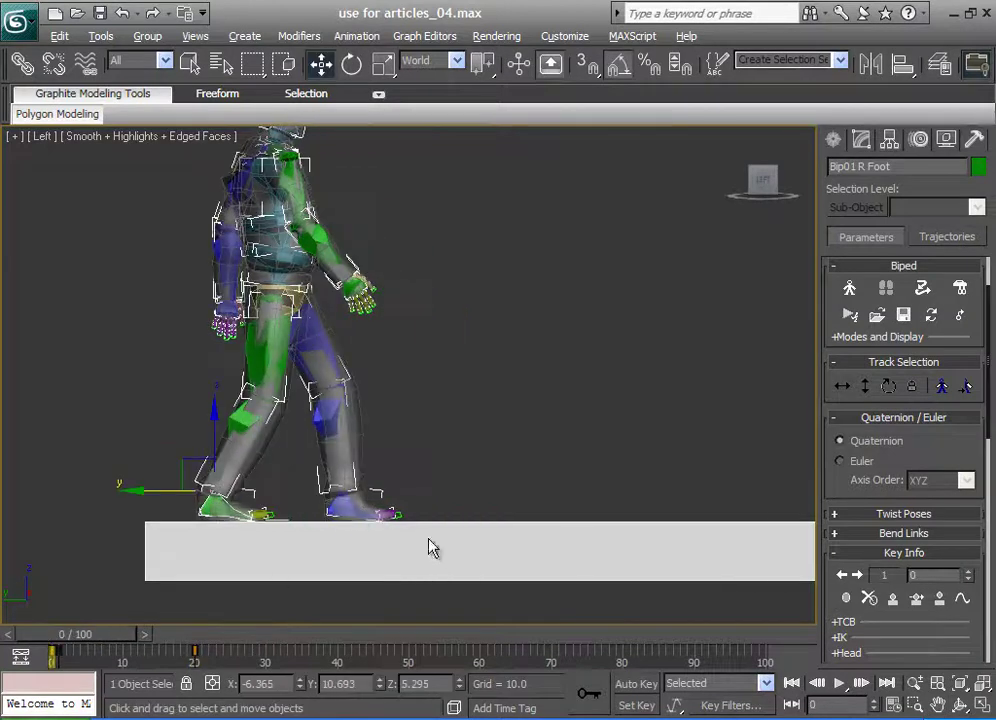
middle_drag(534, 482, 517, 497)
click(985, 707)
right_click(676, 494)
scroll(675, 508, up, 5)
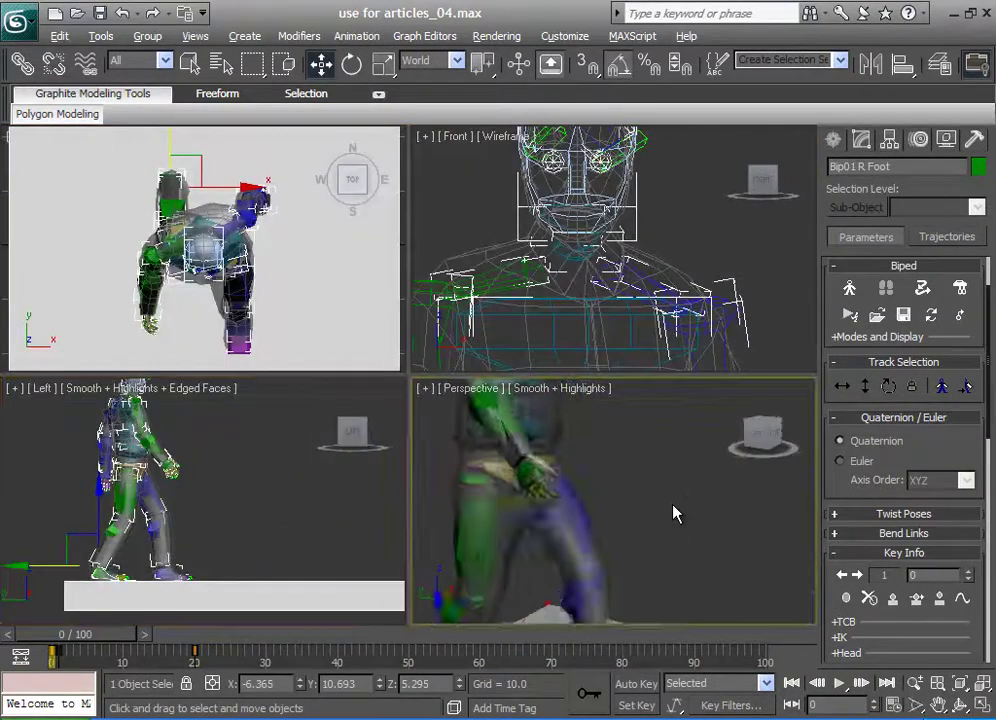
alt+middle_drag(674, 512, 600, 582)
key(ctrl+d)
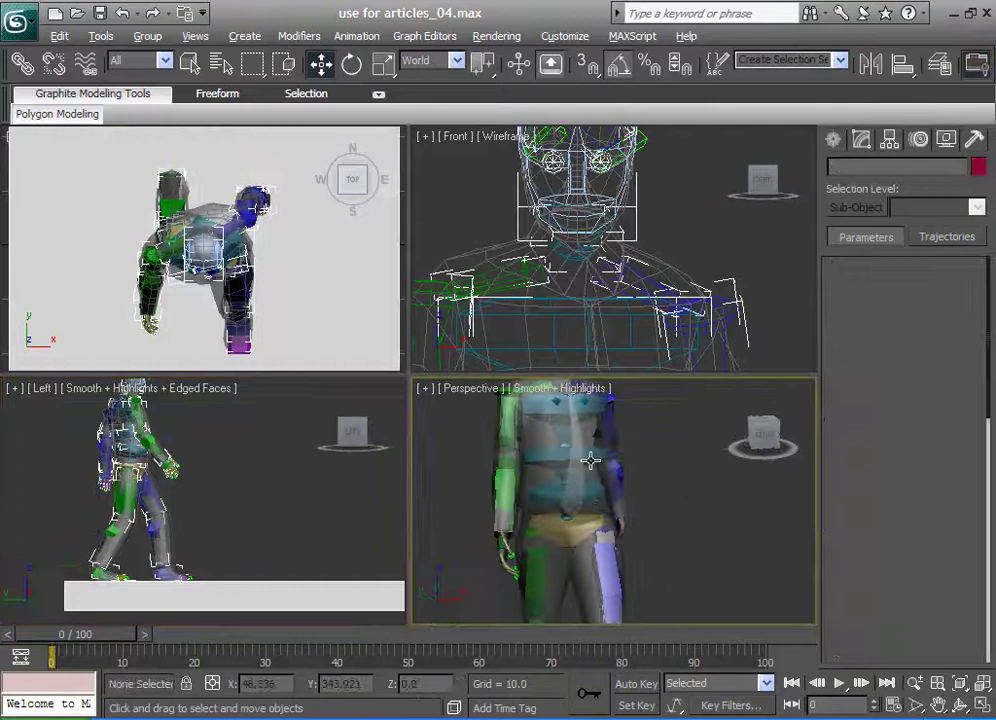
key(ctrl+a)
key(q)
double_click(559, 497)
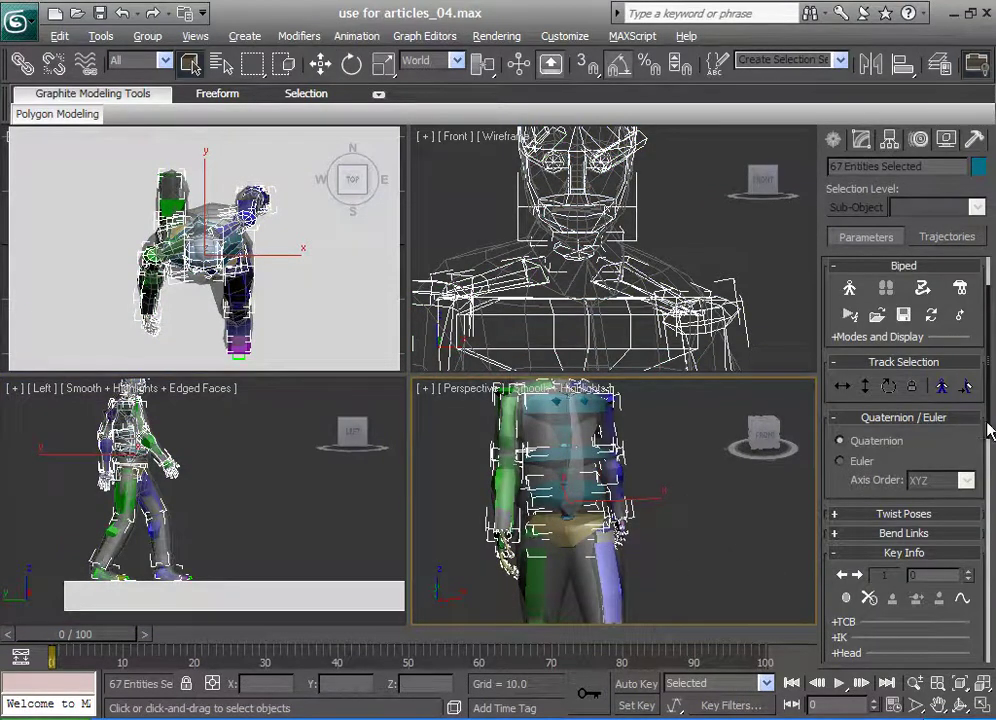
drag(988, 430, 987, 587)
click(843, 475)
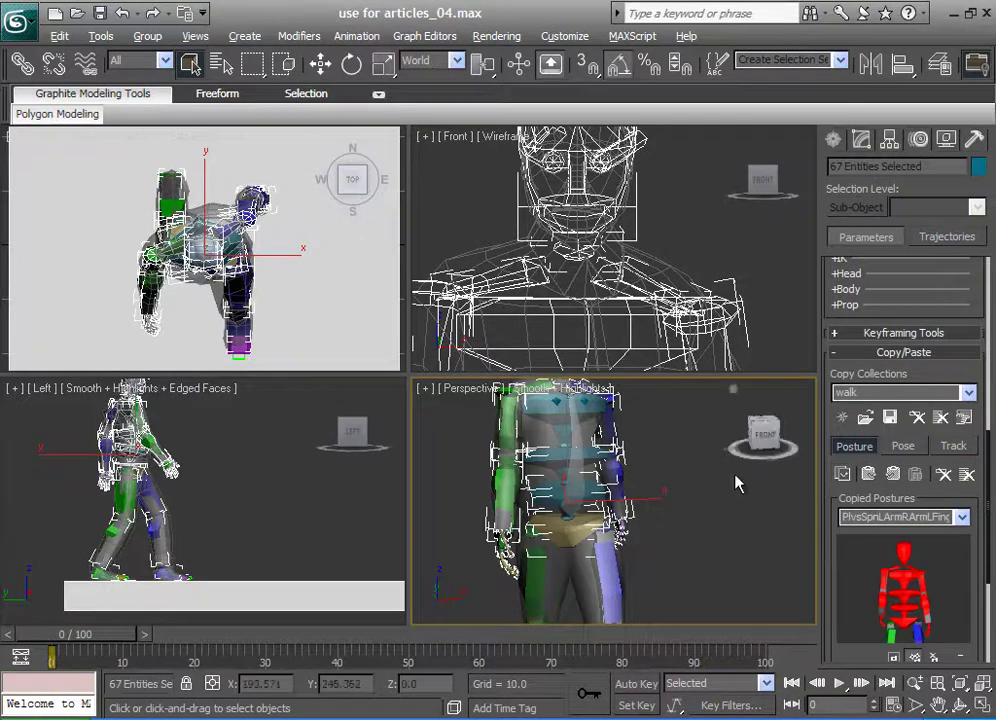
Paste the copied upper-body posture opposite at frame 20 so the arms swap sides
drag(162, 638, 249, 638)
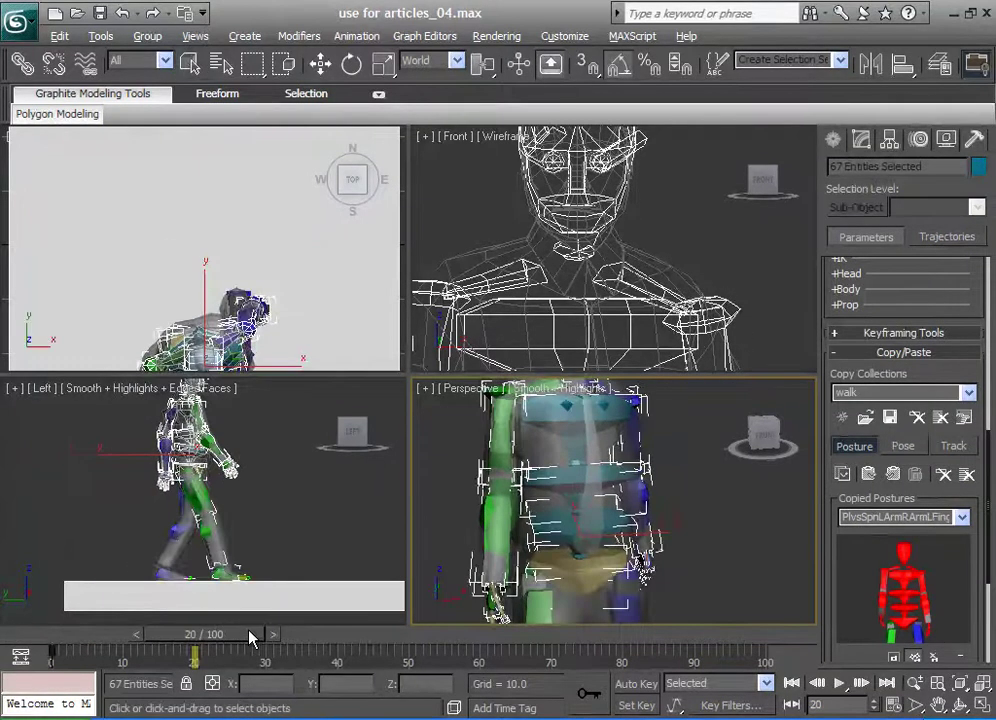
click(980, 705)
scroll(429, 525, down, 3)
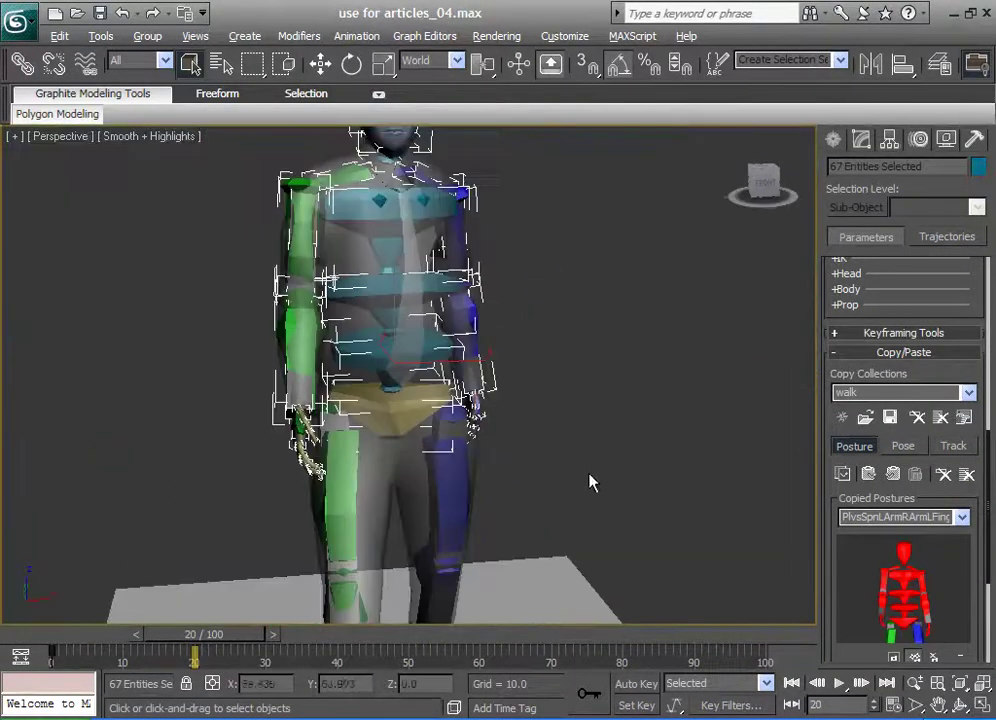
click(893, 477)
key(z)
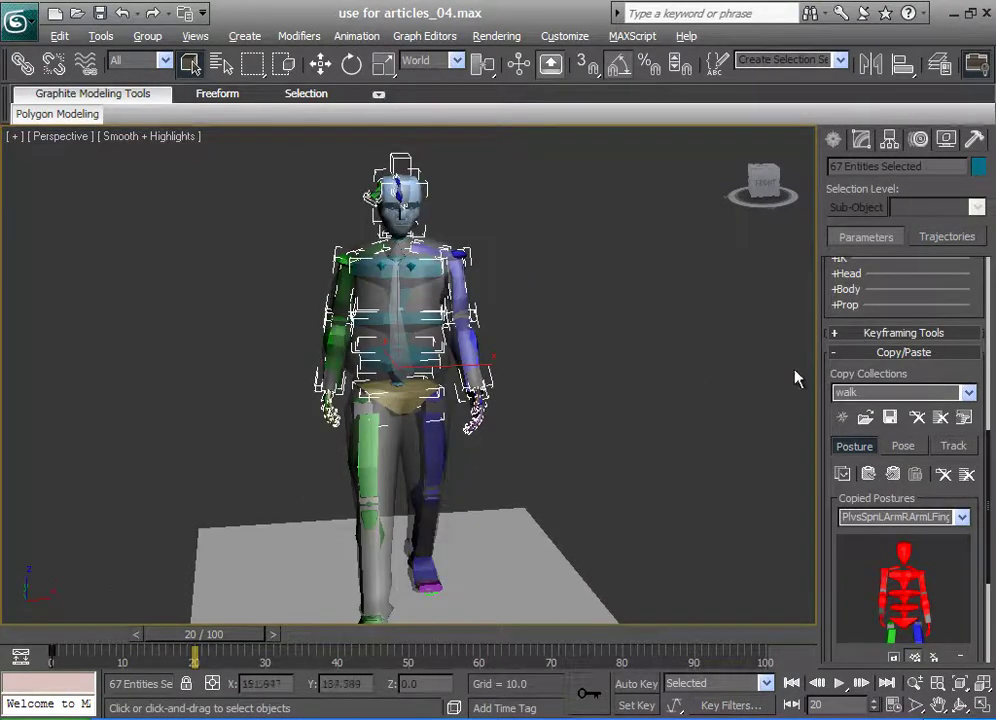
Key the whole biped from the pelvis at frame 20 and select its left and right feet
drag(988, 462, 988, 375)
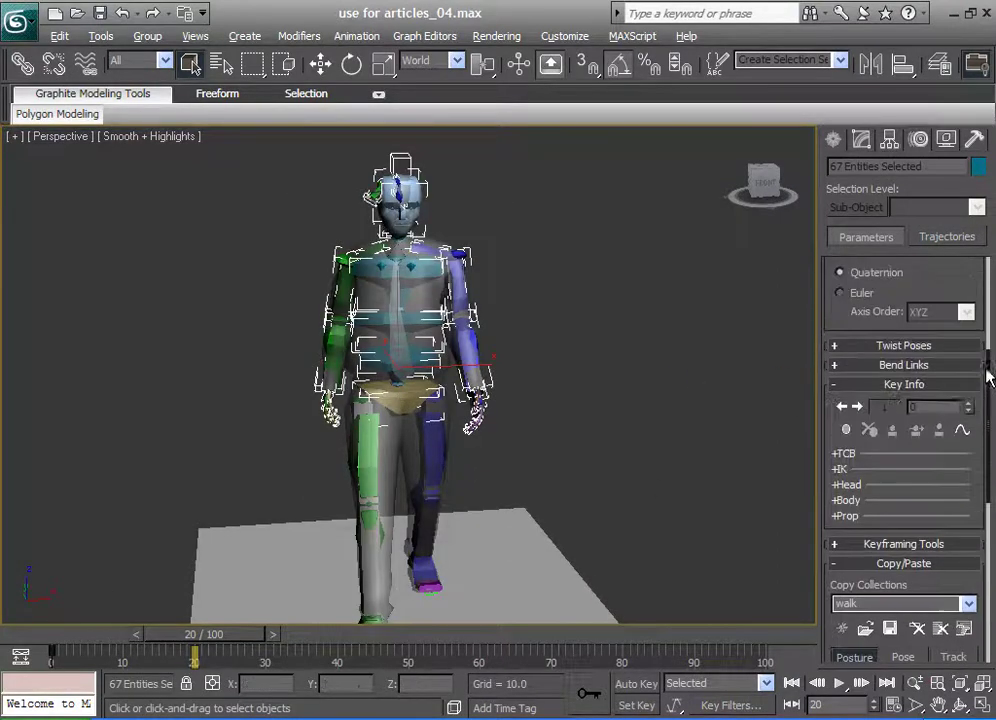
click(848, 431)
double_click(411, 400)
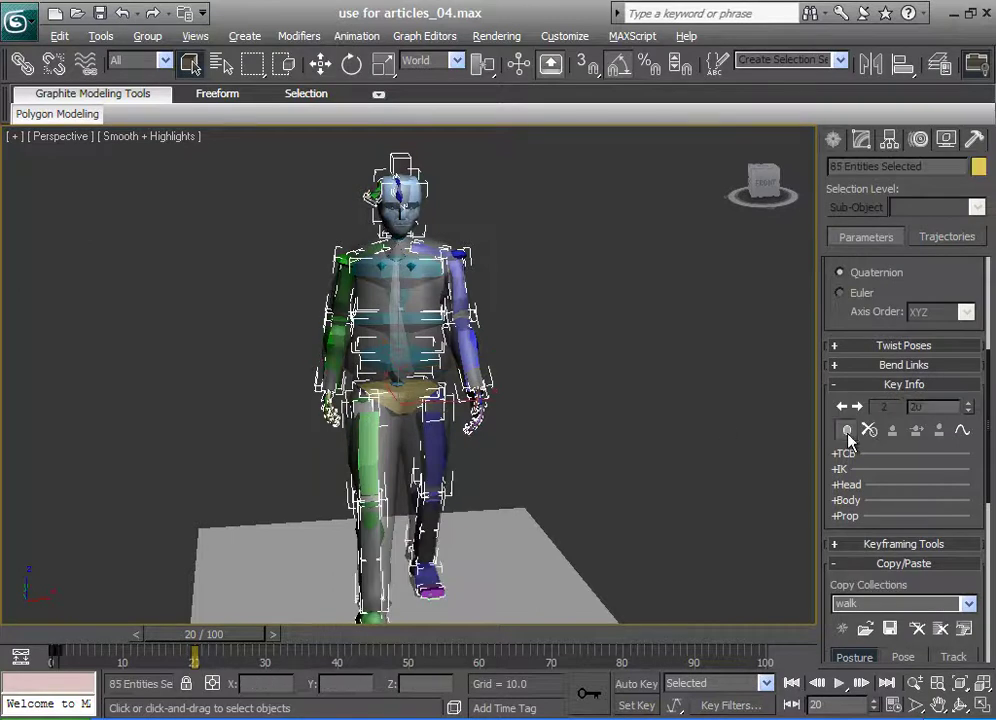
middle_drag(606, 515, 606, 438)
click(502, 492)
click(429, 502)
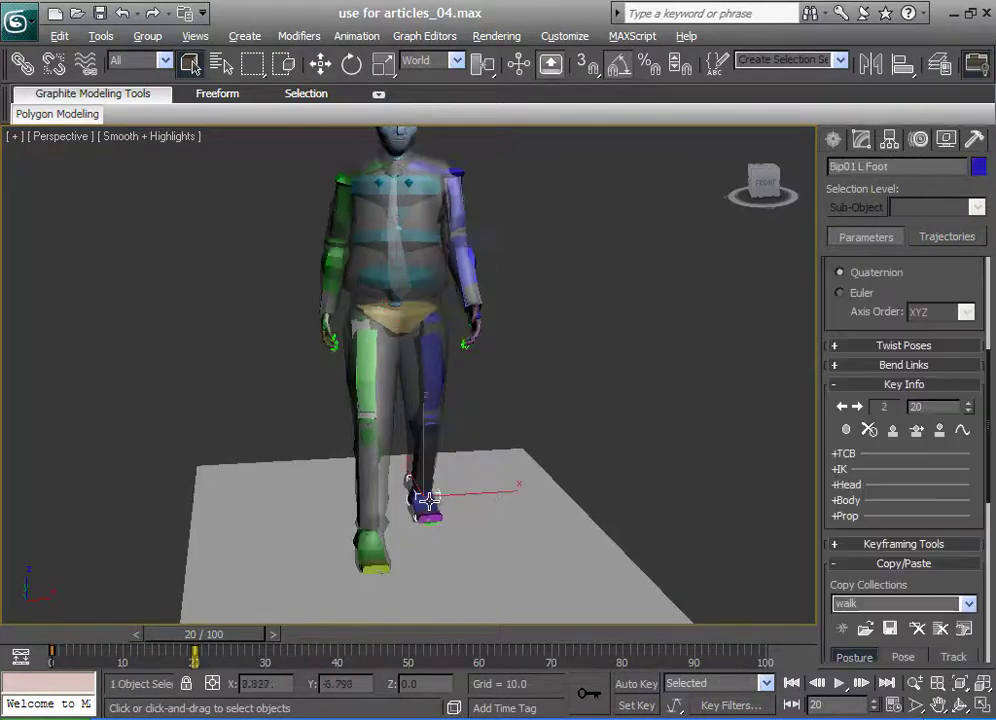
ctrl+click(368, 549)
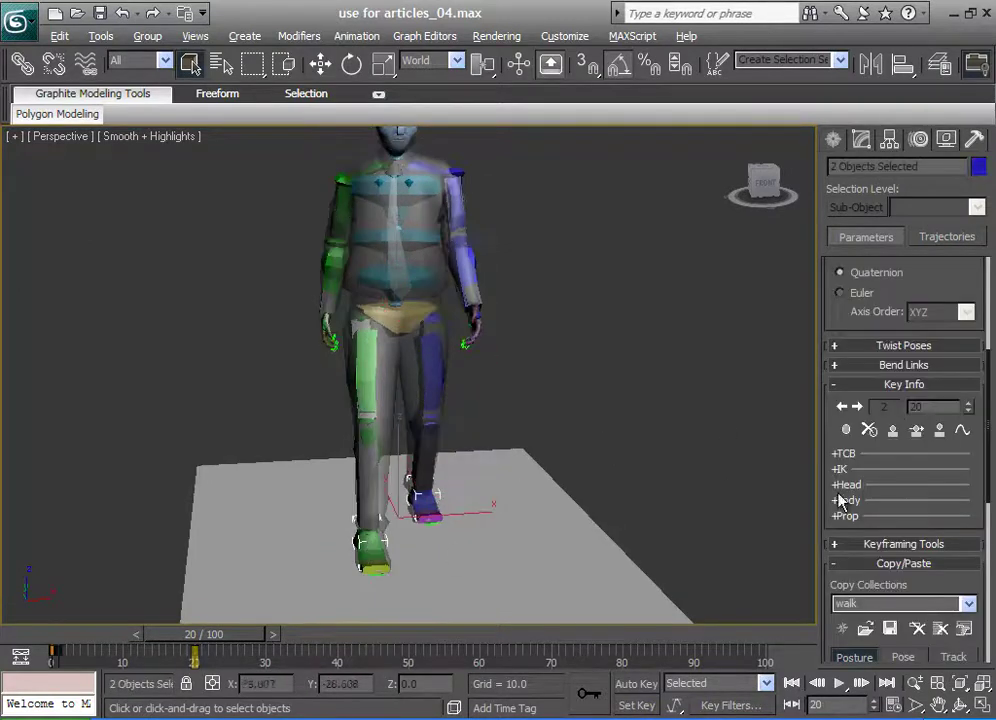
click(687, 469)
Select both ponytails on the head and delete their keys at frame 20
scroll(387, 478, up, 8)
click(321, 337)
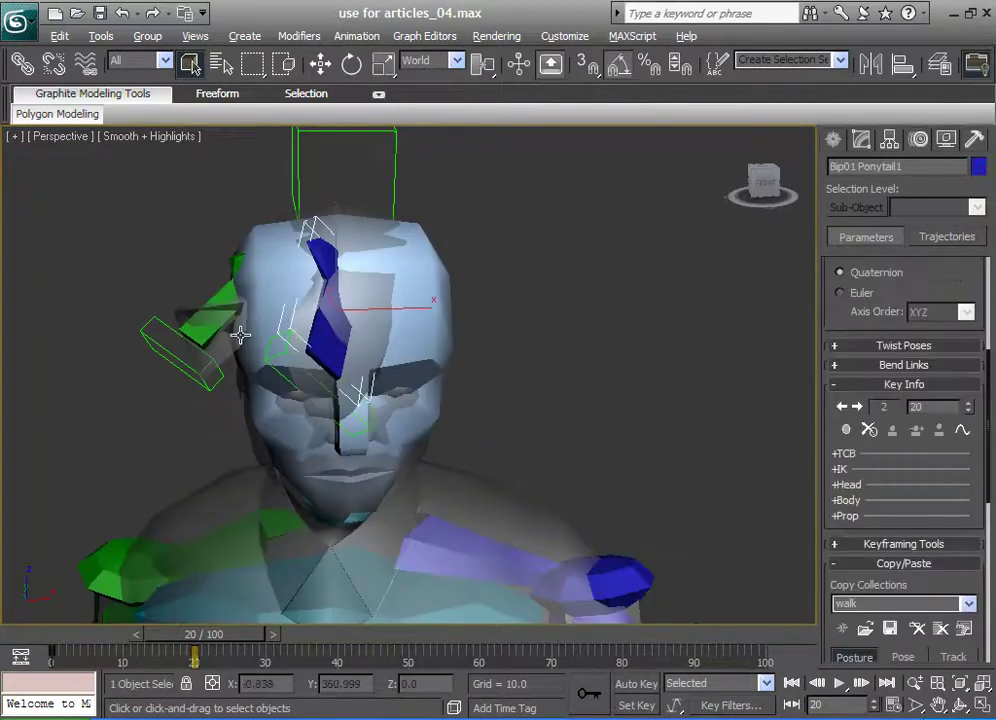
ctrl+click(227, 318)
drag(248, 662, 153, 660)
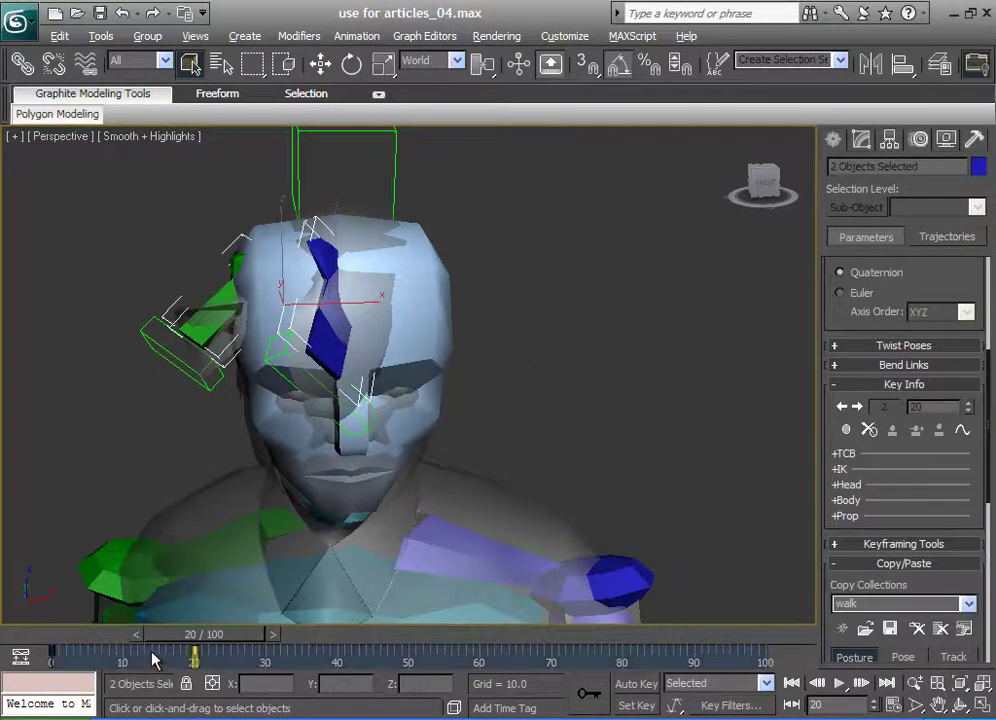
key(Delete)
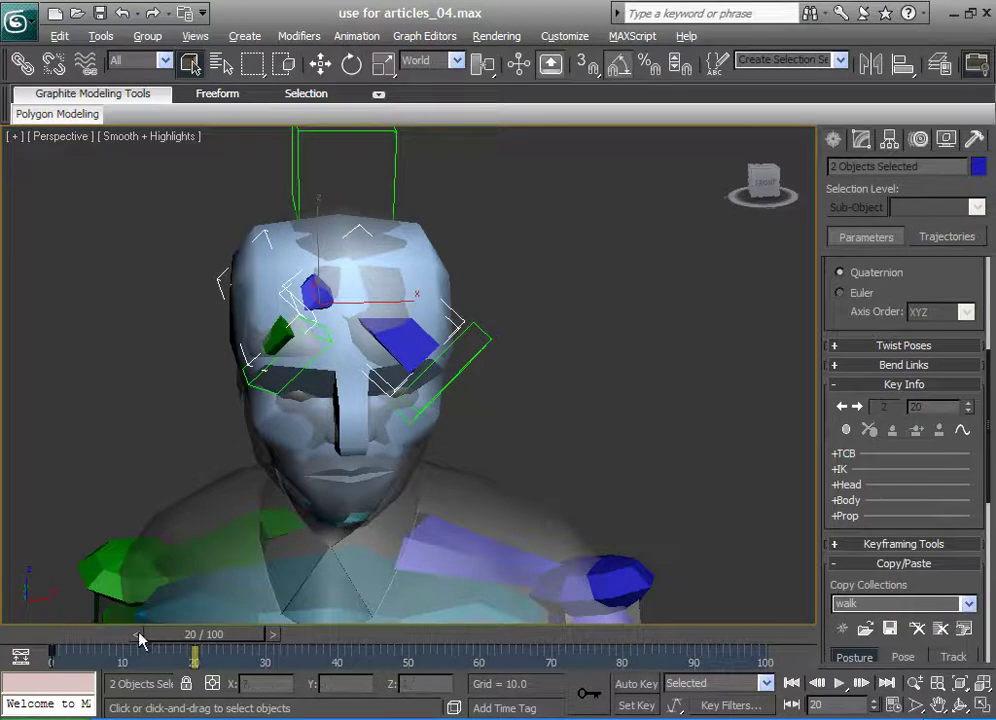
scroll(547, 422, down, 8)
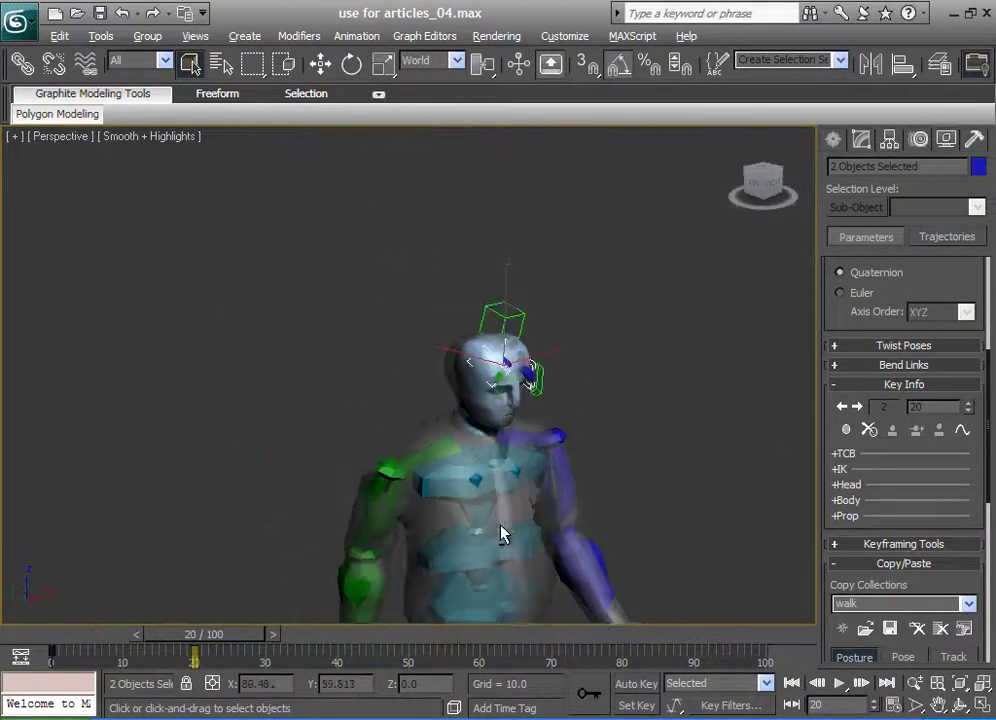
Set the right foot's X position to -4 at frame 0
drag(160, 628, 216, 642)
alt+middle_drag(300, 590, 294, 497)
scroll(294, 497, up, 5)
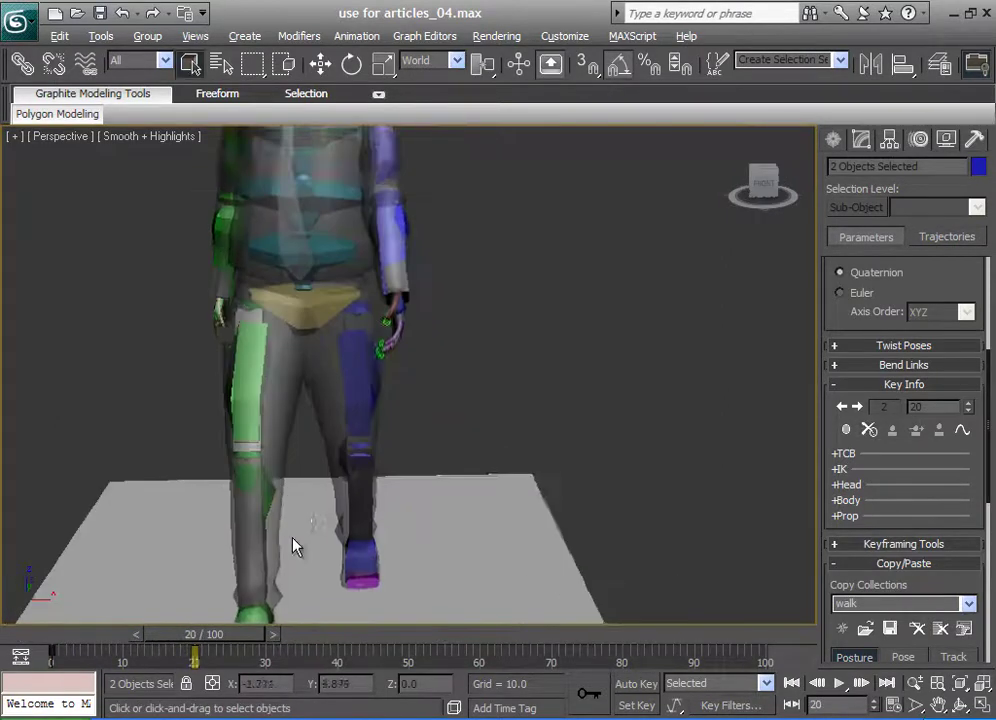
drag(215, 634, 100, 642)
click(316, 458)
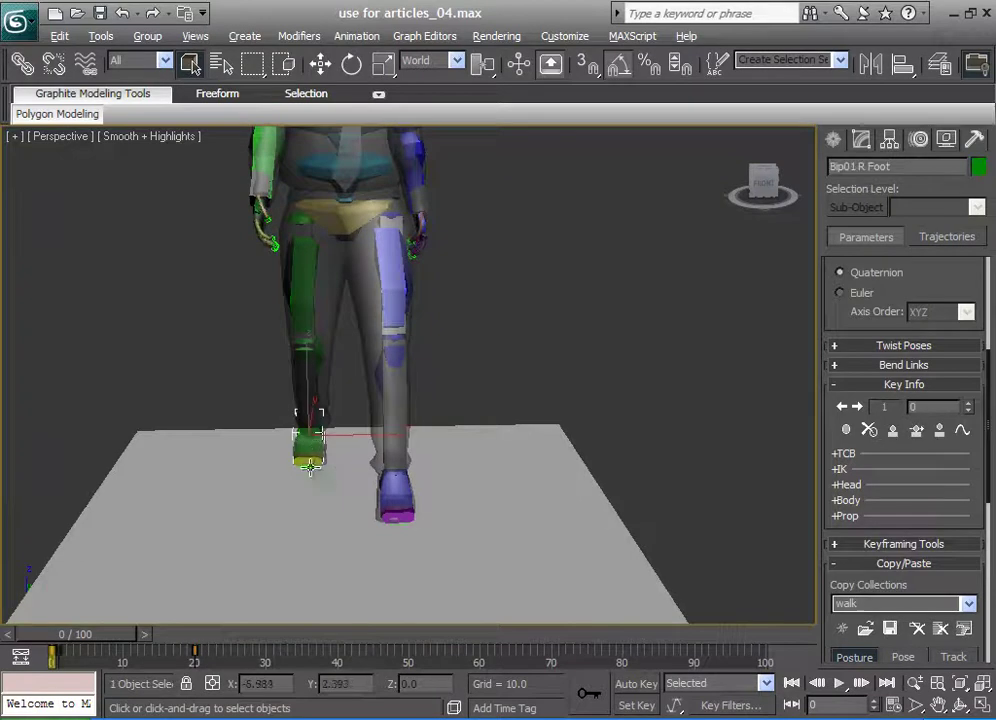
scroll(293, 418, up, 3)
key(w)
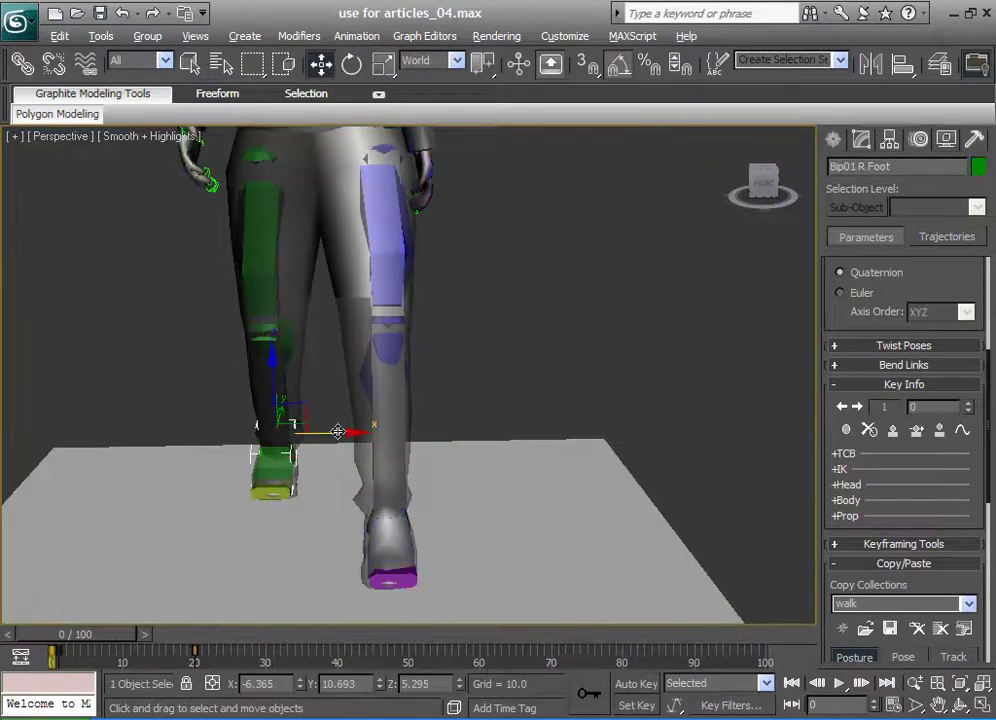
mouse_move(338, 433)
mouse_down()
mouse_move(347, 432)
mouse_move(337, 433)
mouse_up()
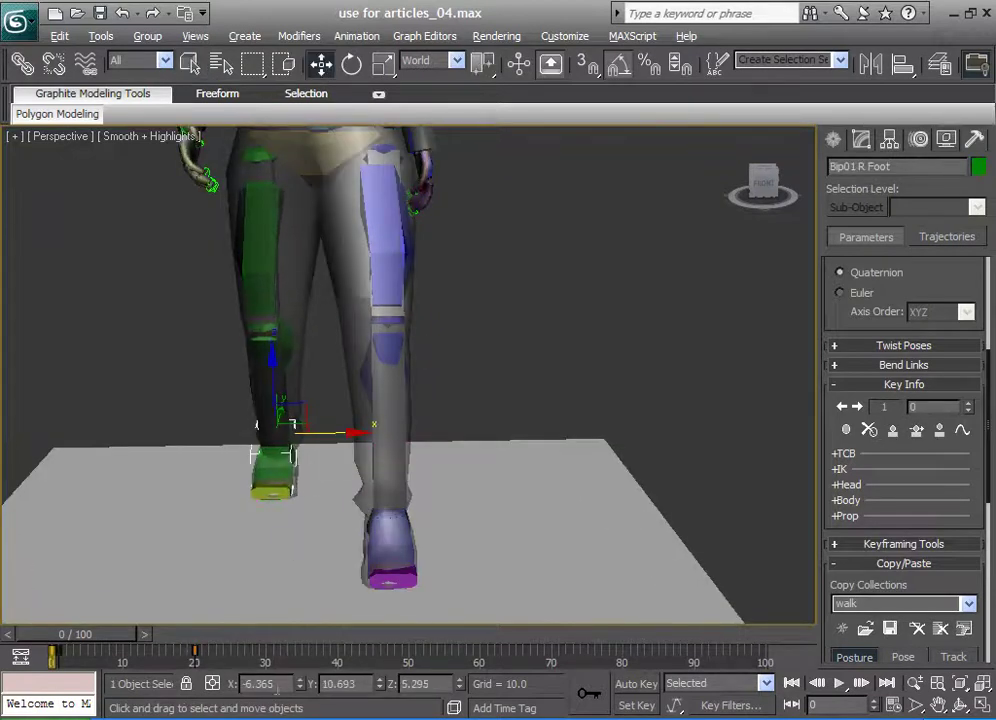
text(0)
key(Return)
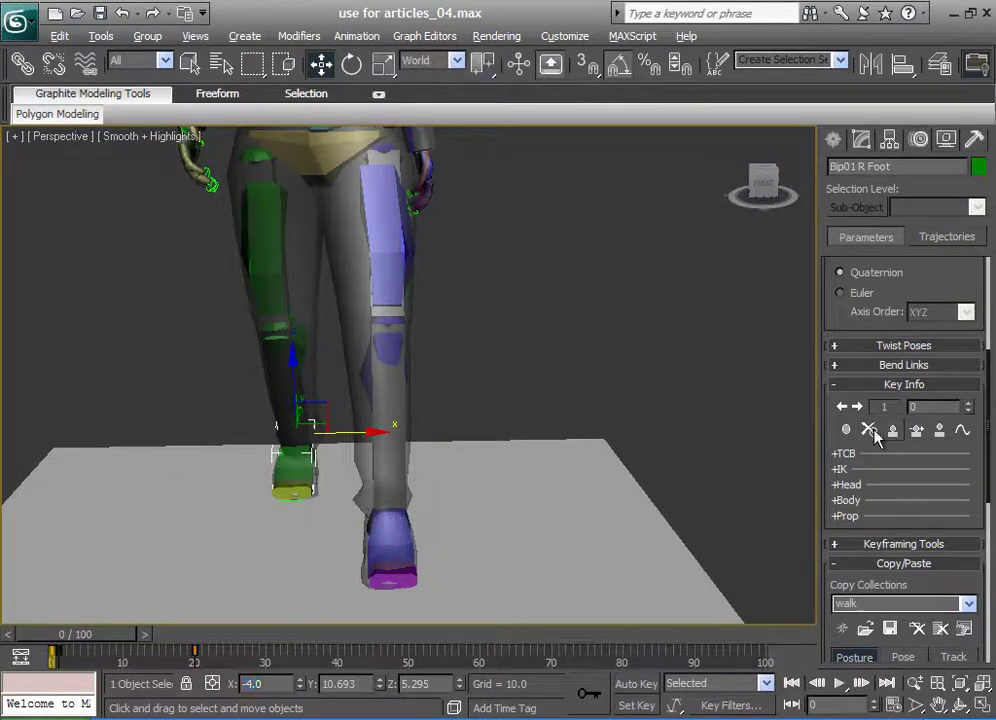
Set the right foot's X position to -4 at frame 20 as well
drag(93, 634, 222, 634)
text(-4)
key(Return)
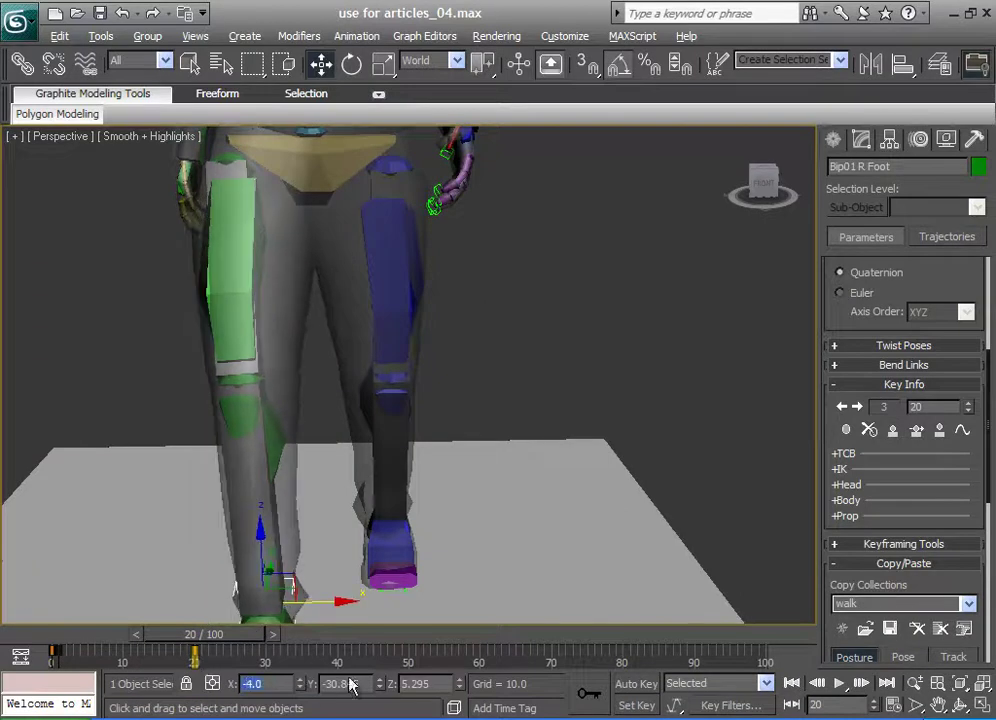
Try to set the left foot's X position to 4 with a planted key at frame 20
middle_drag(421, 528, 415, 434)
click(394, 458)
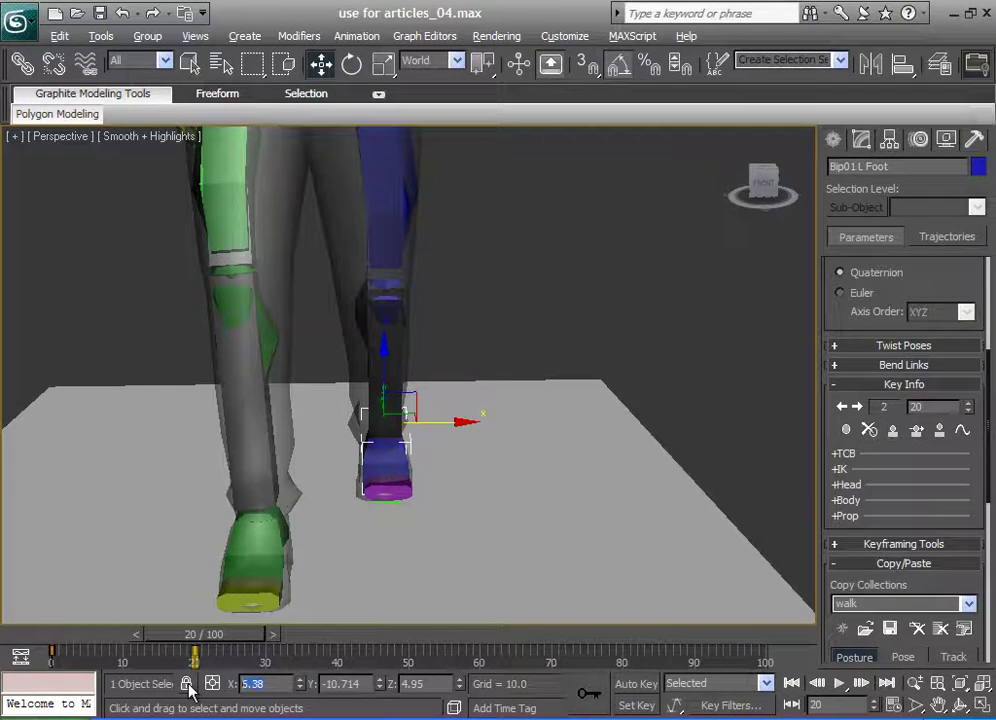
text(4)
key(Return)
click(893, 432)
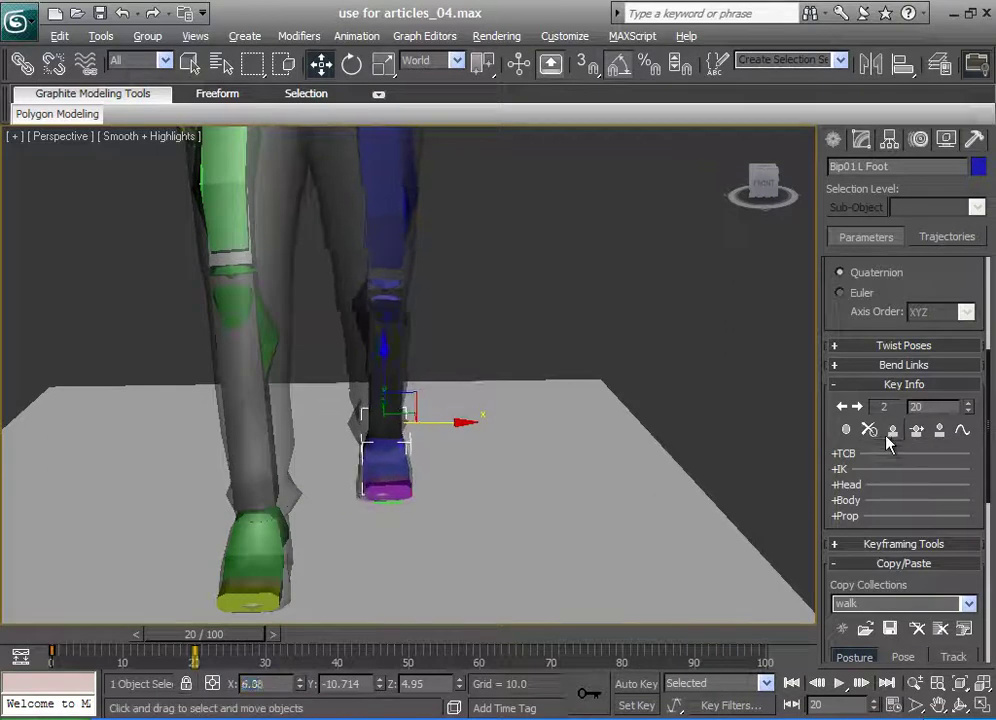
Set the left foot's X position to 4 at frame 0
drag(196, 636, 70, 640)
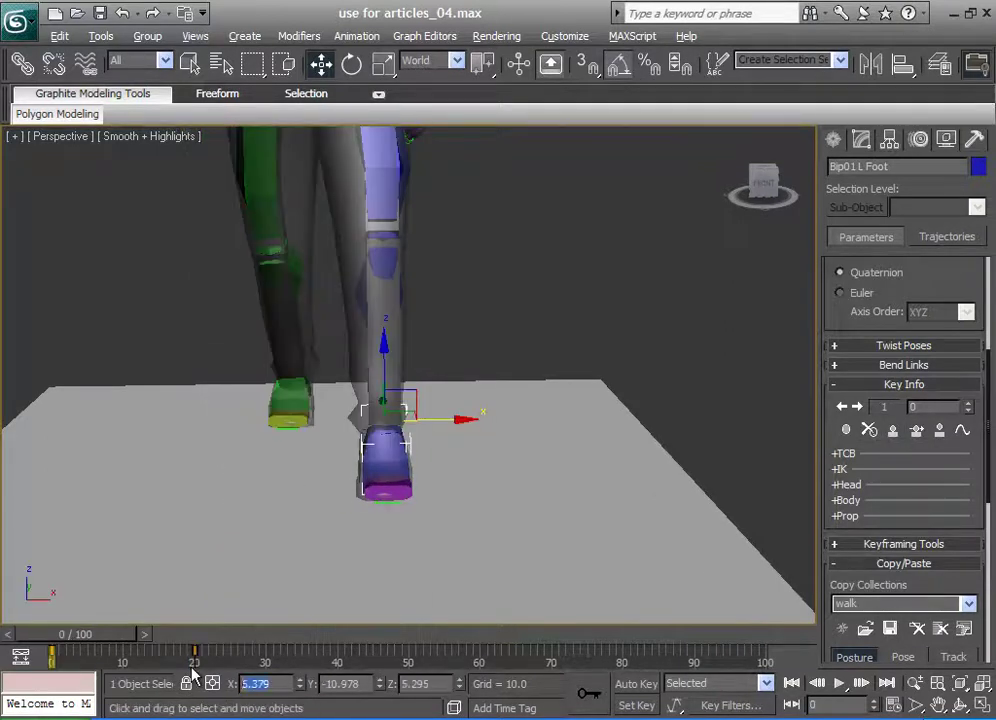
text(4)
key(Return)
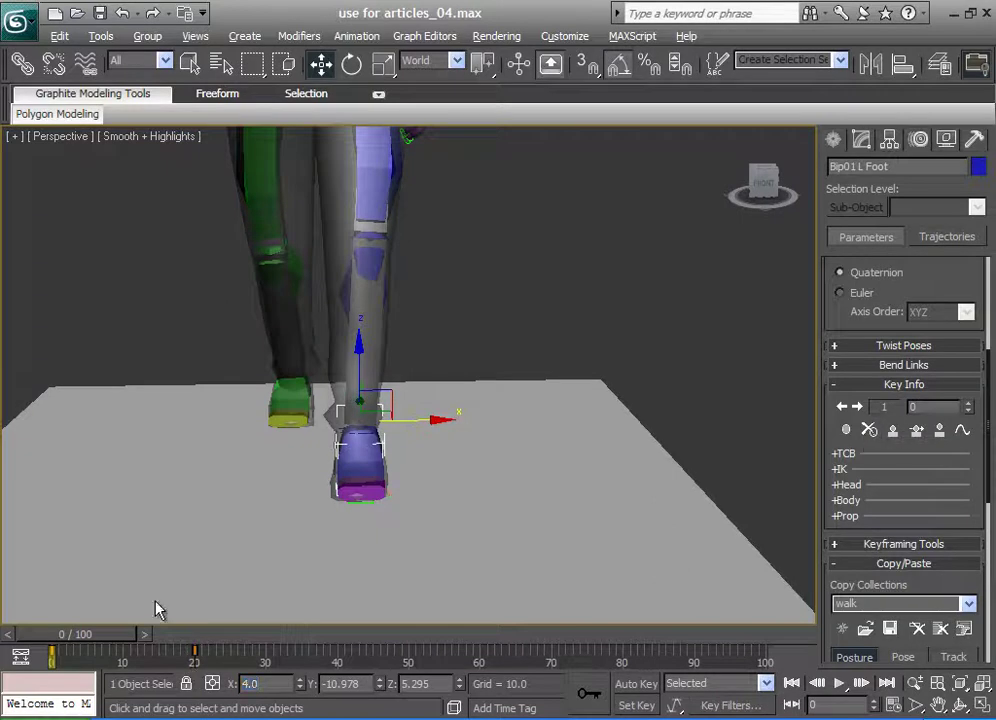
Set a free key on the left foot at frame 21, right after its key at frame 20
drag(101, 643, 230, 636)
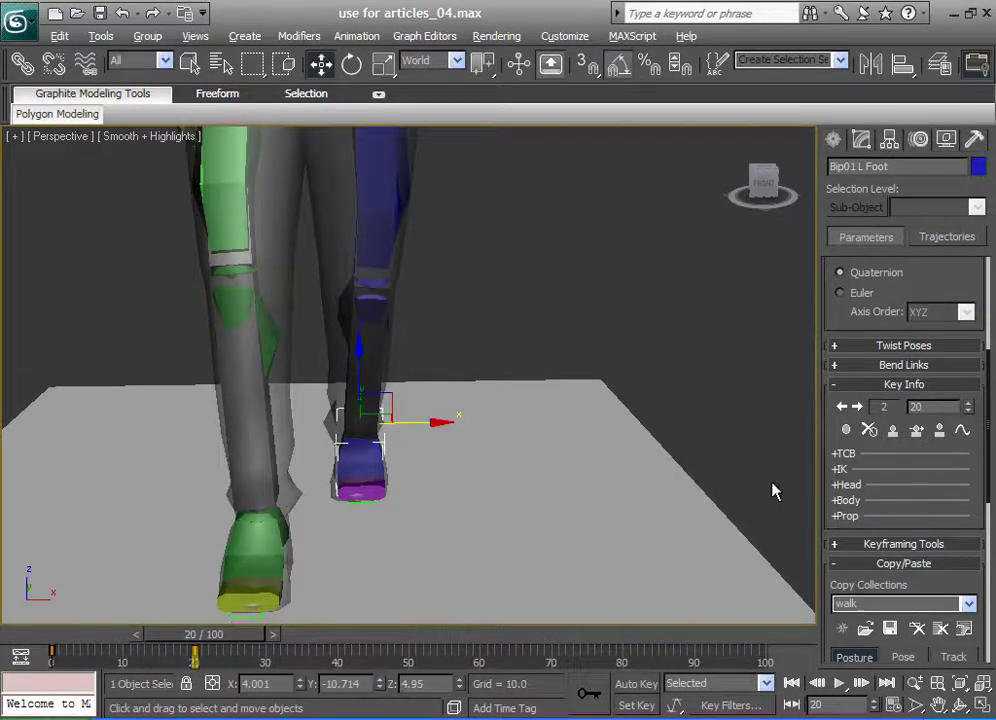
scroll(445, 471, down, 4)
alt+middle_drag(350, 500, 388, 437)
scroll(402, 472, down, 3)
scroll(433, 529, up, 3)
click(309, 351)
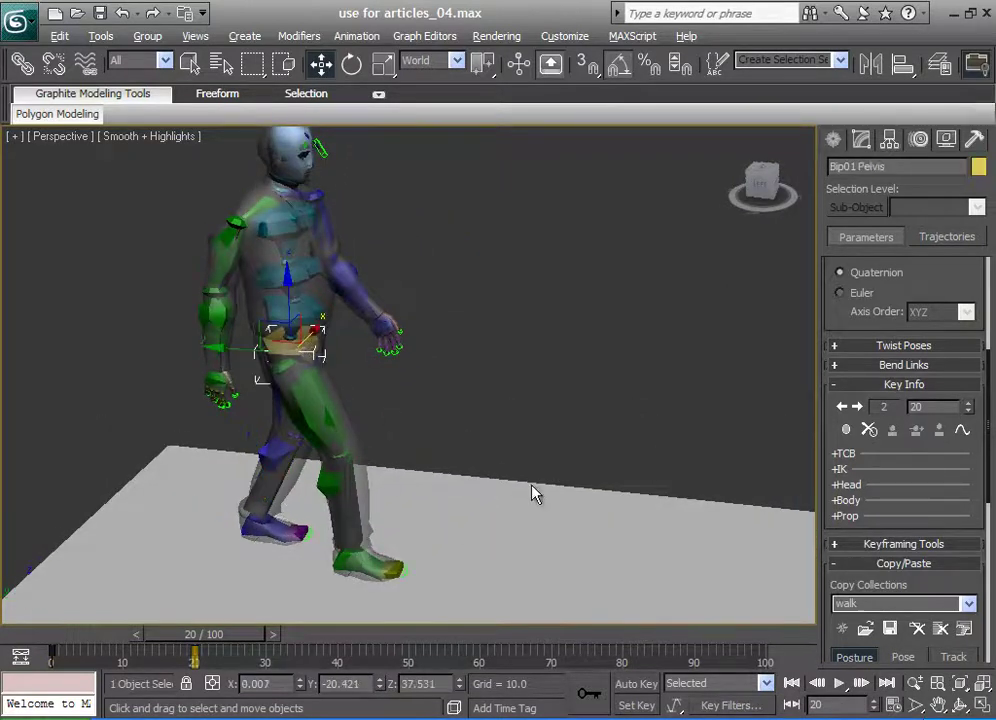
click(253, 521)
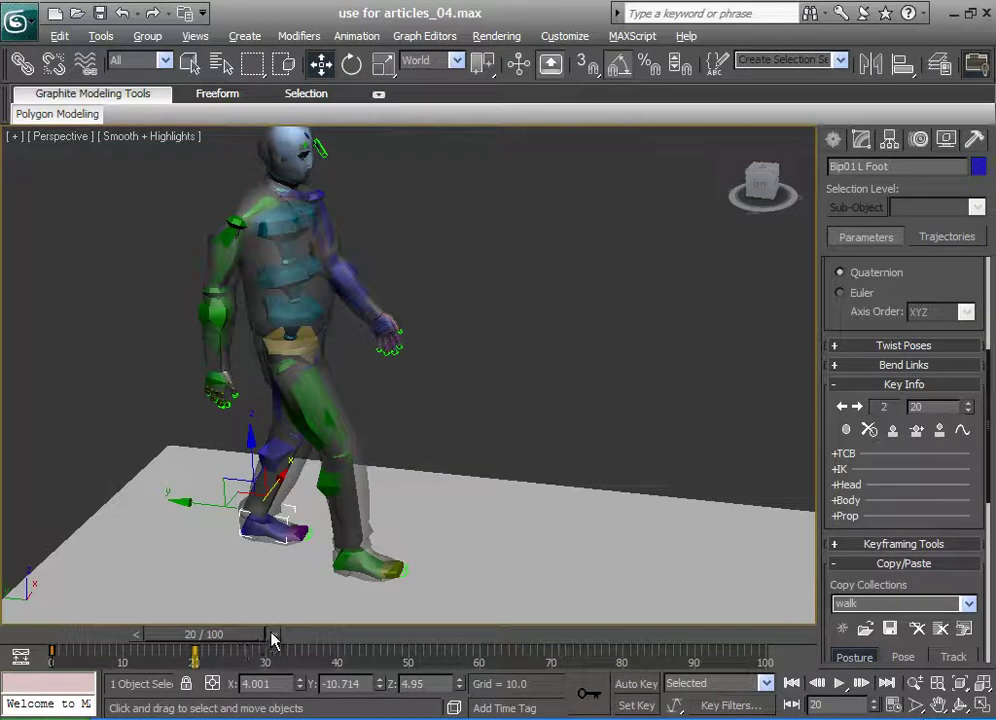
click(941, 431)
Select the biped's centre of mass through its Body Horizontal track and show it in a maximized Left view
click(304, 342)
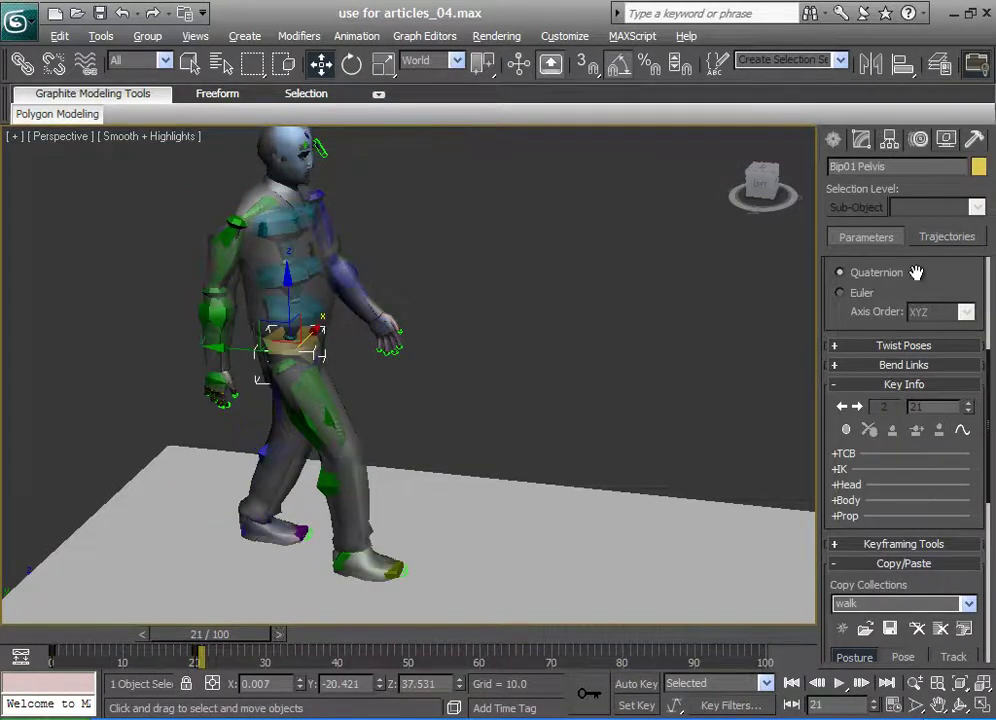
drag(917, 272, 890, 495)
click(840, 429)
middle_drag(604, 466, 590, 427)
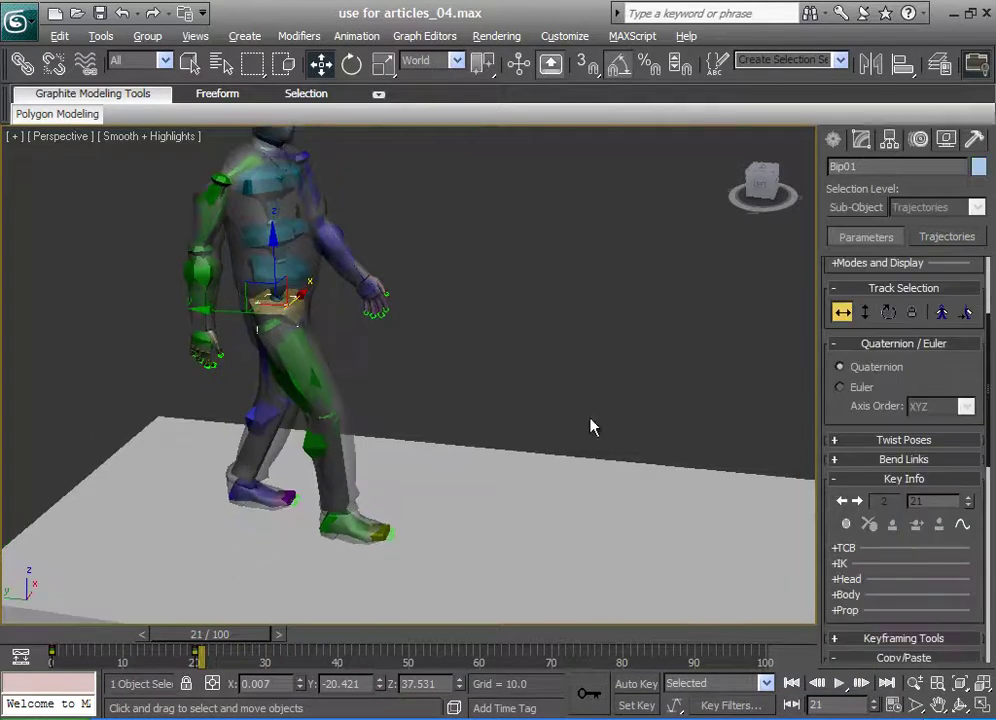
click(981, 706)
click(983, 707)
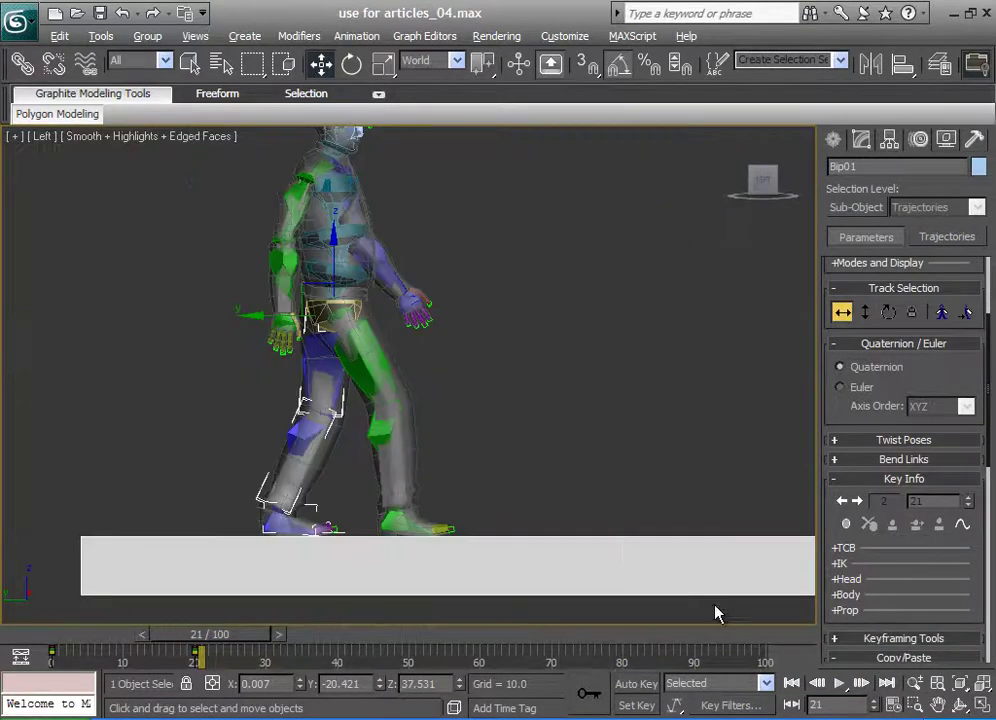
middle_drag(457, 438, 356, 488)
Try to move the body forward to Y about -39.3 and key it at frame 21
drag(178, 364, 291, 357)
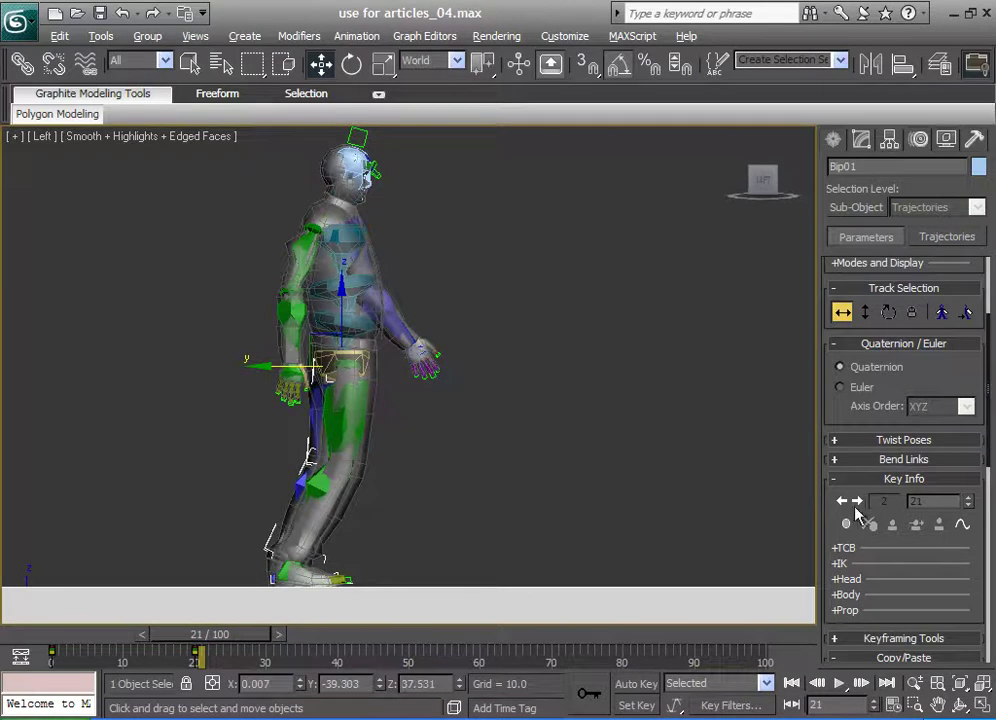
click(847, 526)
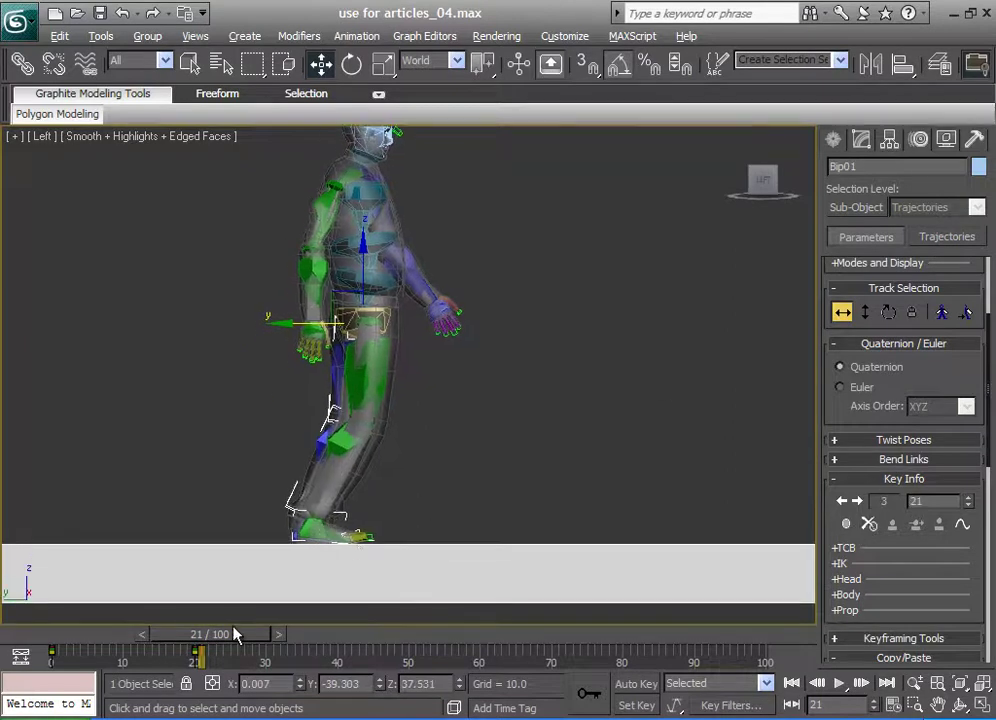
At frame 40, move the body forward to Y about -39.5 and key its horizontal, vertical and rotation tracks
drag(235, 634, 364, 638)
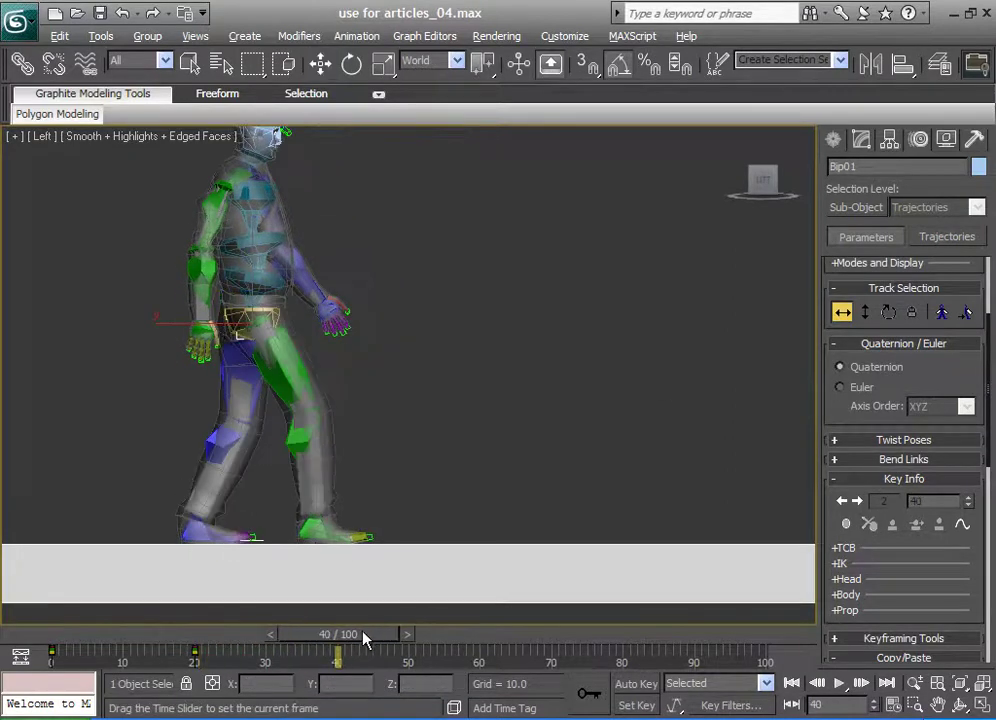
key(w)
drag(207, 329, 322, 323)
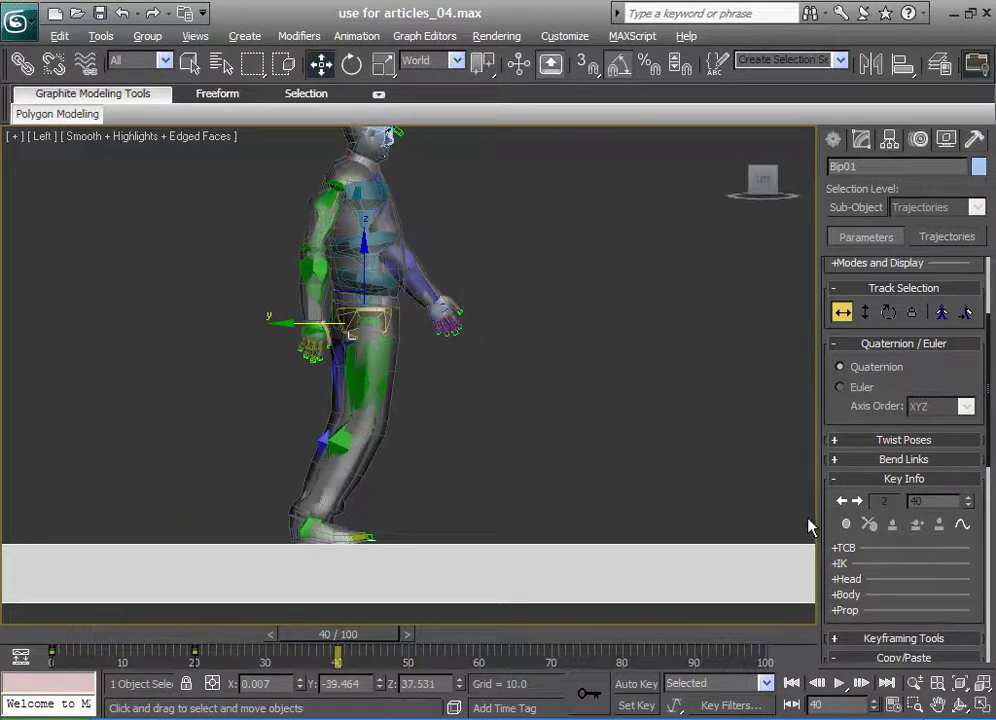
click(845, 523)
click(865, 312)
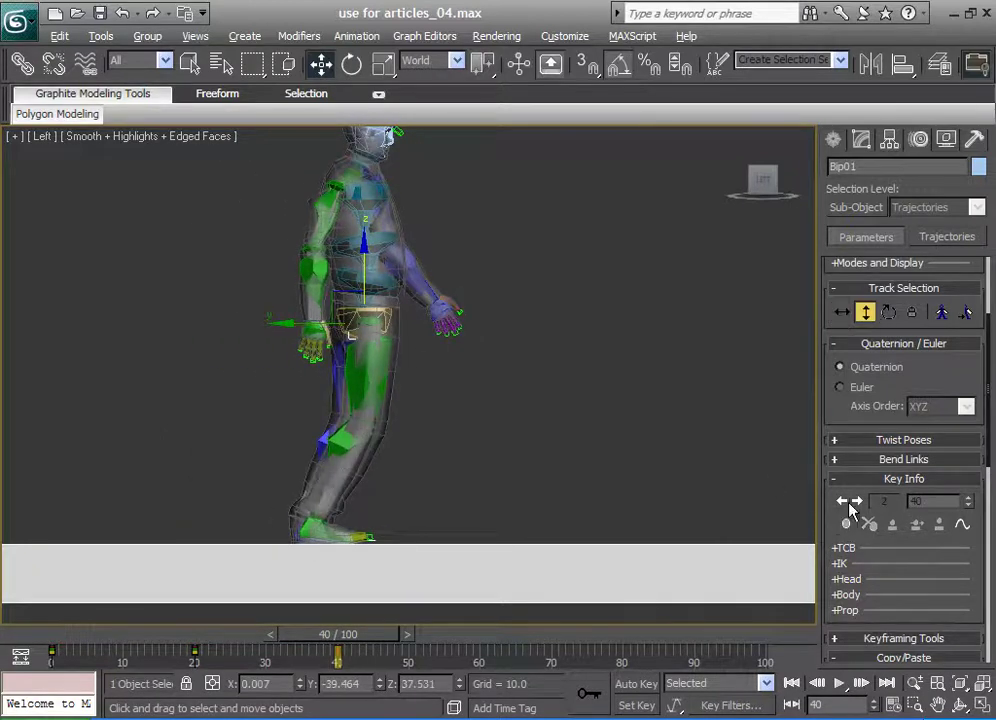
click(891, 314)
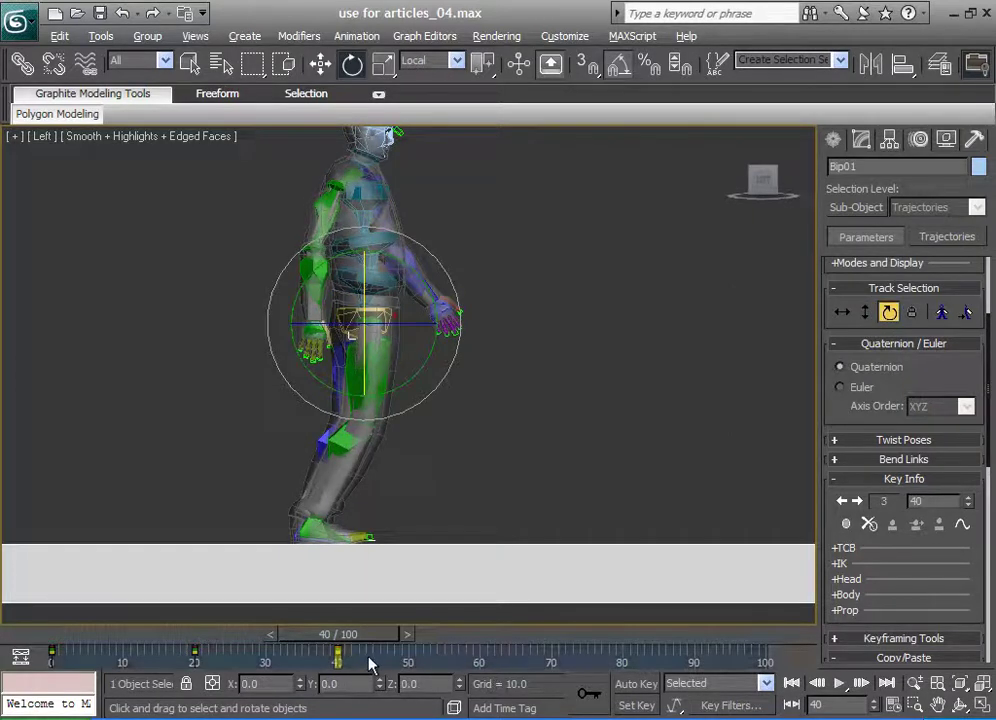
Shorten the active time range to frames 0 to 40 and stay at frame 40
ctrl+alt+right_drag(371, 660, 682, 662)
drag(766, 638, 851, 637)
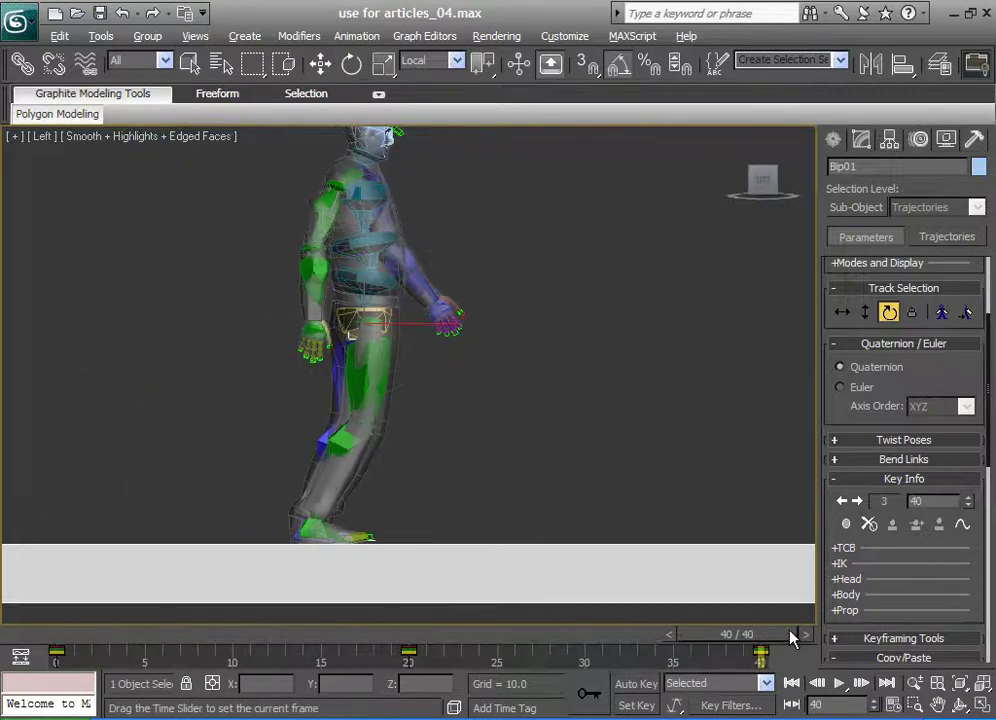
key(e)
drag(713, 638, 780, 638)
Try to place the left foot in front at frame 40, at Y about -48.3 and Z about 5.1, and toggle Figure mode
click(287, 537)
key(e)
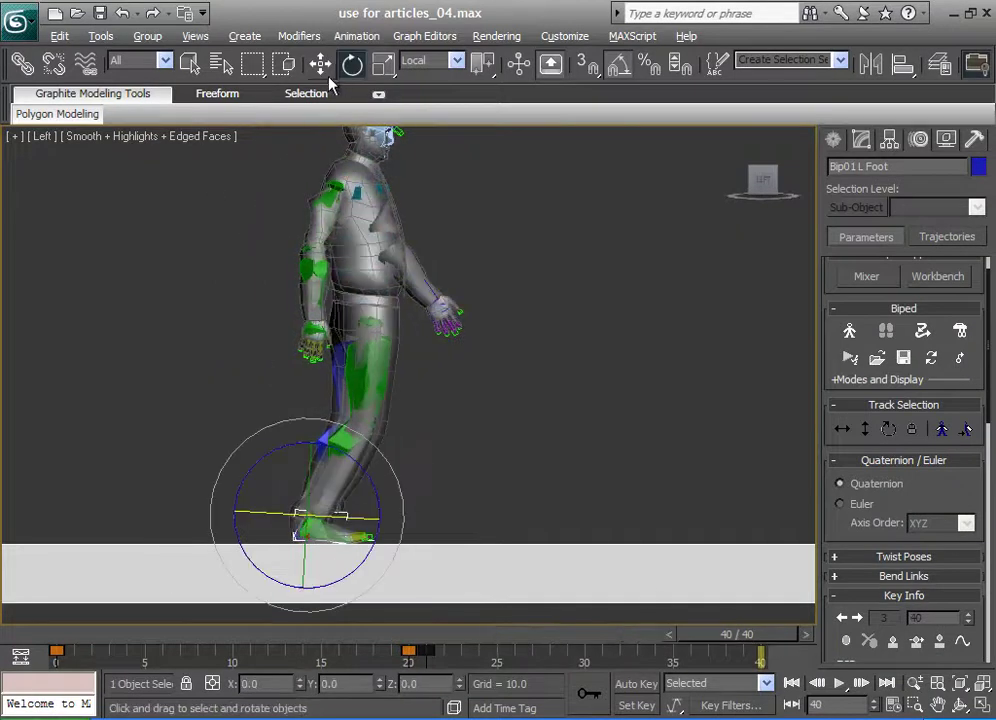
key(w)
drag(243, 516, 346, 518)
scroll(390, 460, up, 5)
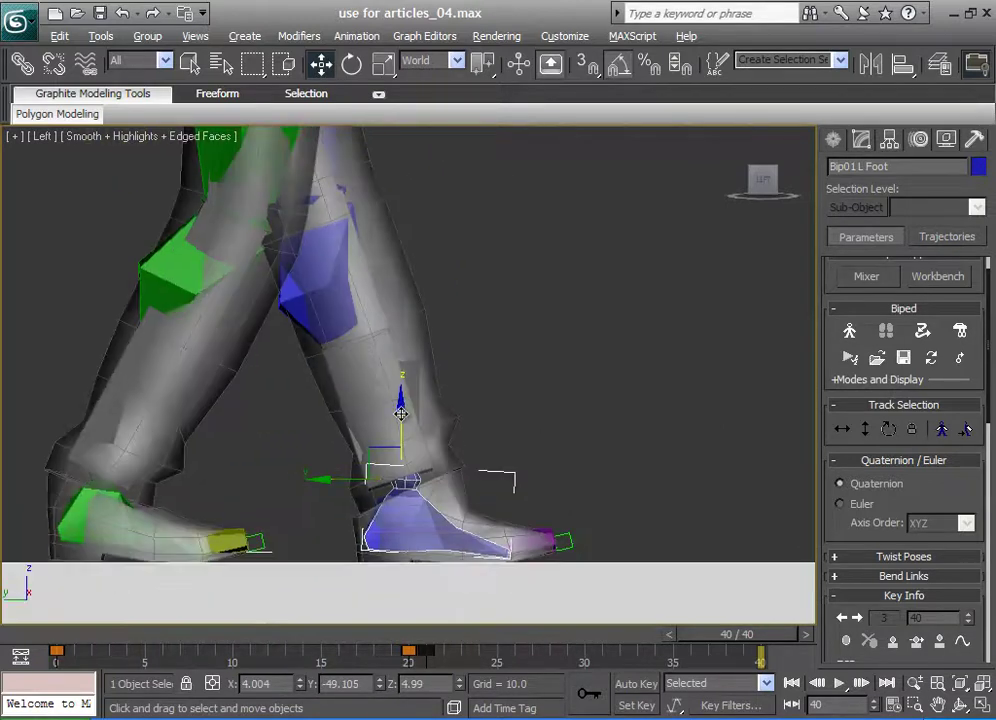
drag(400, 413, 400, 412)
drag(345, 478, 332, 477)
scroll(332, 474, down, 3)
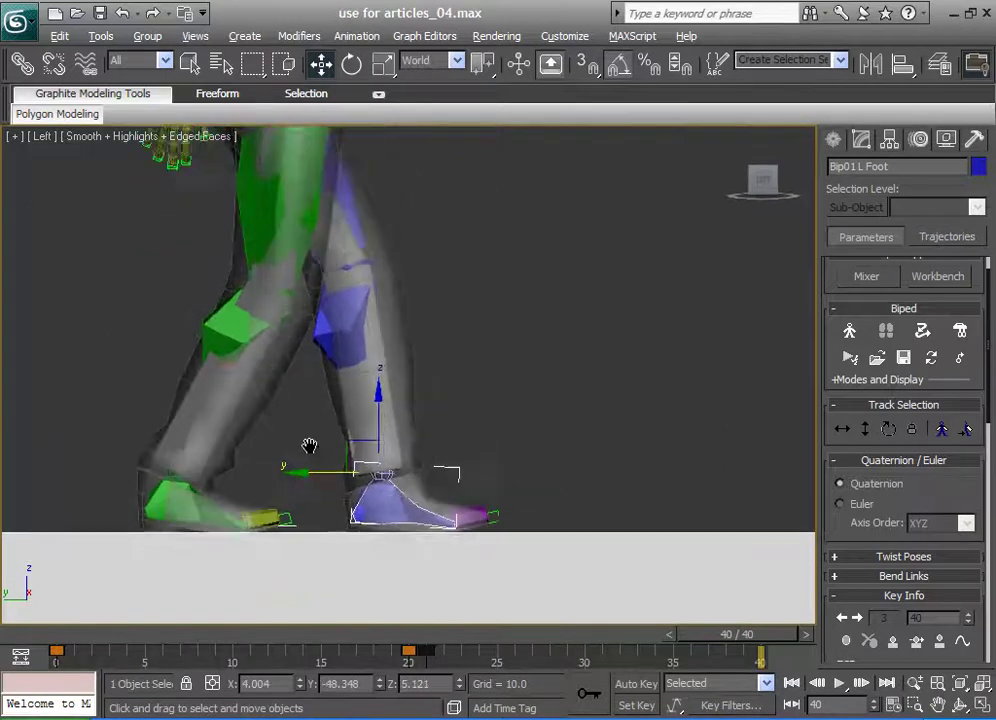
click(846, 333)
click(852, 336)
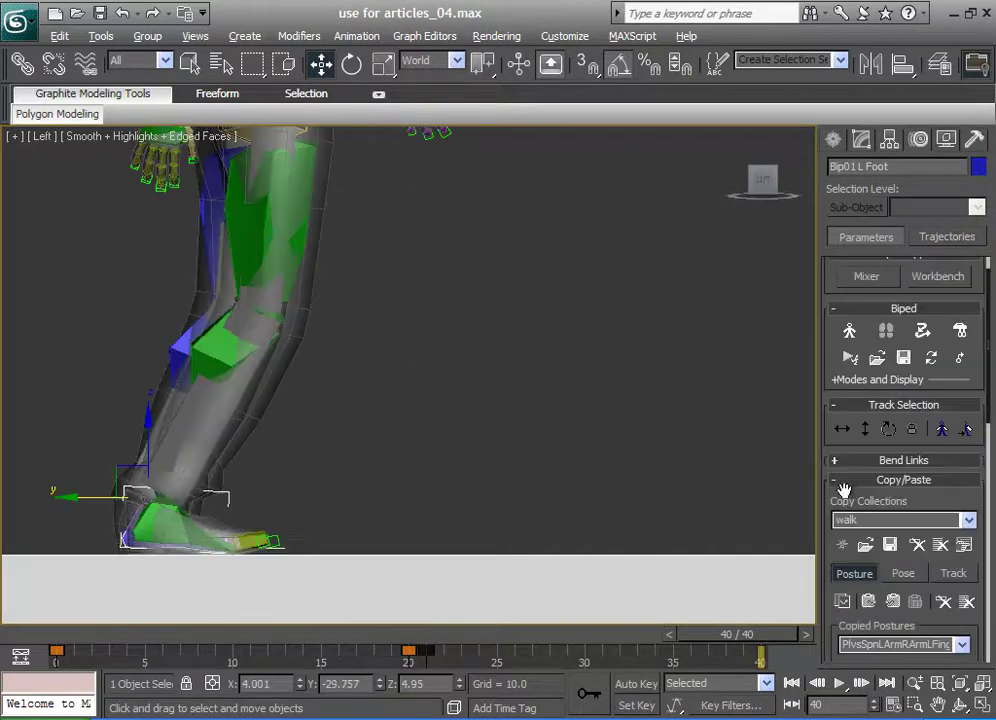
Move the left foot forward to Y about -48.5 and Z about 5.3, and set a key for it at frame 40
drag(62, 494, 369, 455)
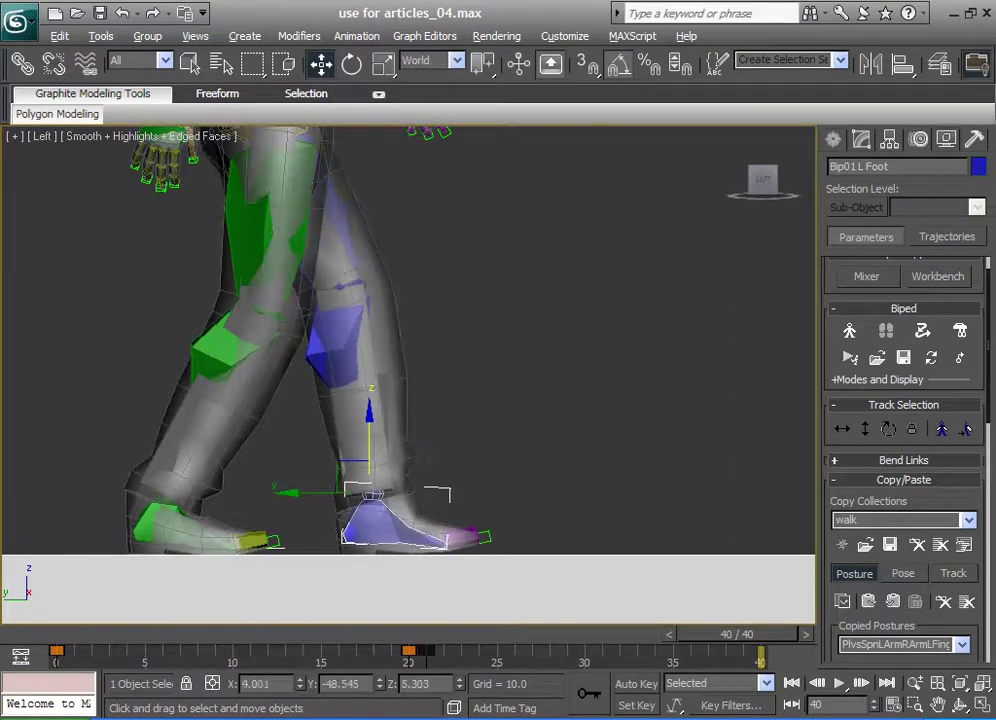
drag(988, 403, 978, 596)
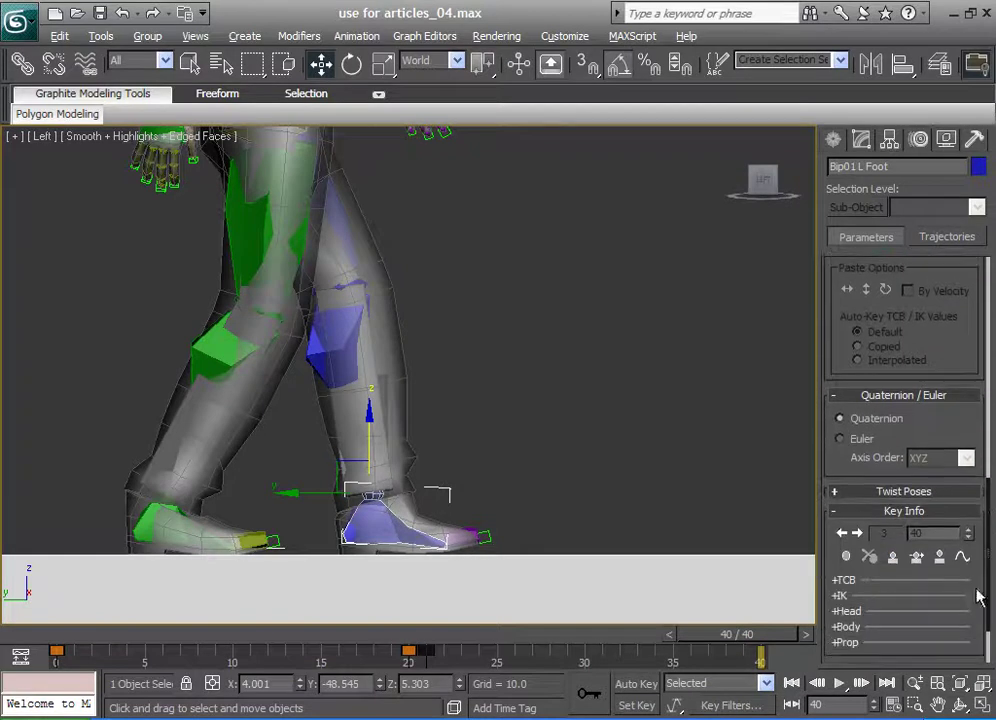
click(850, 559)
middle_drag(475, 527, 475, 555)
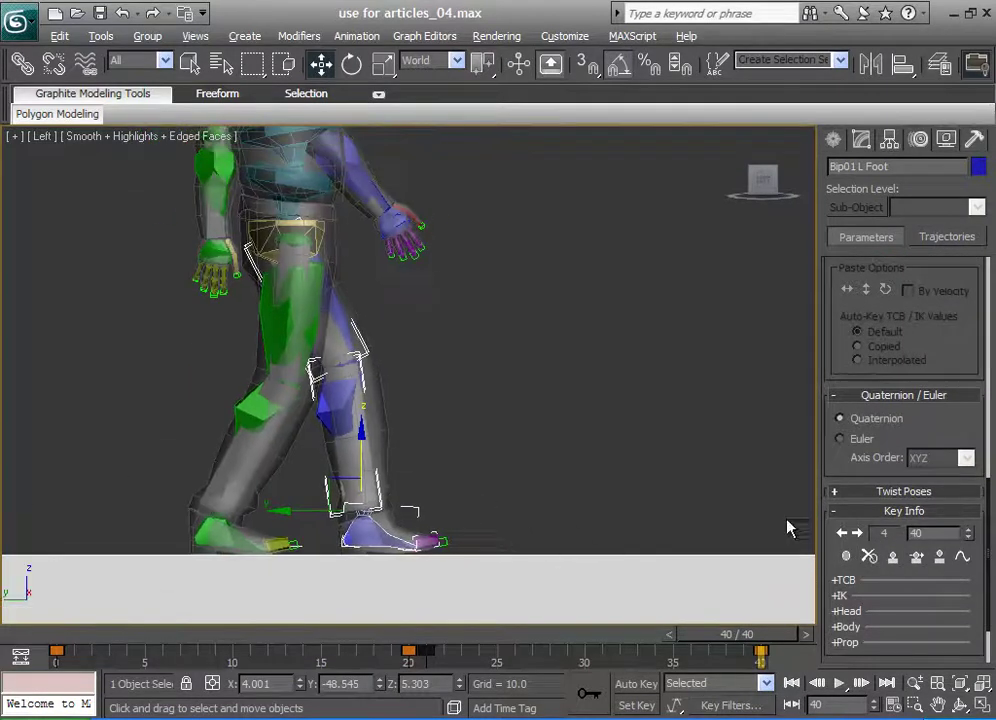
Restore the four-viewport layout and paste the copied upper-body posture onto the biped at frame 40
click(982, 705)
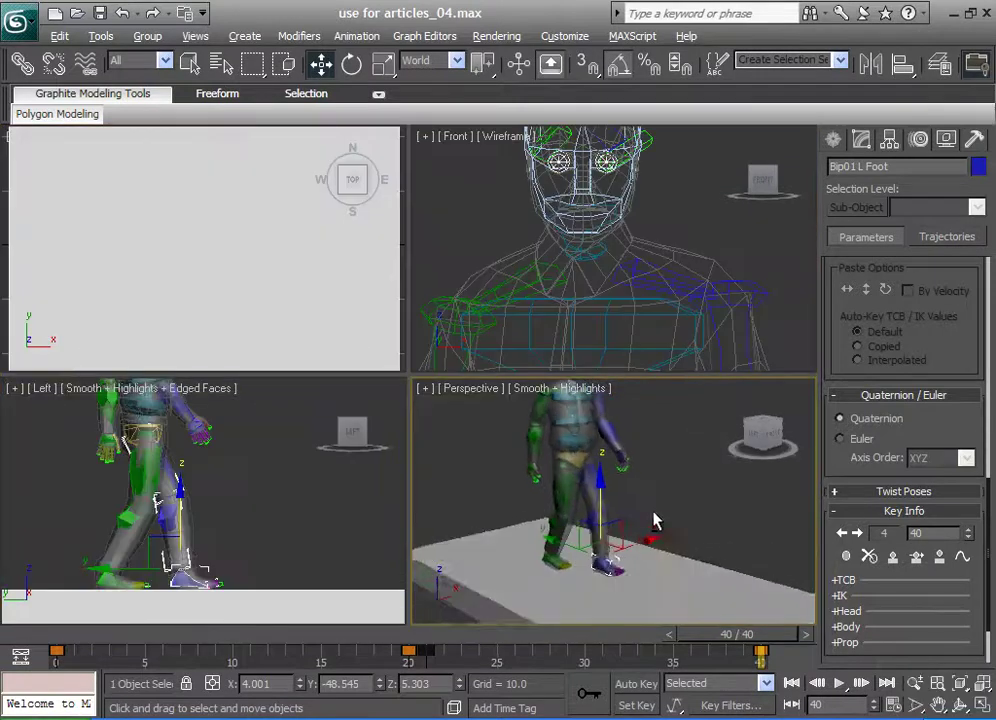
drag(993, 566, 988, 635)
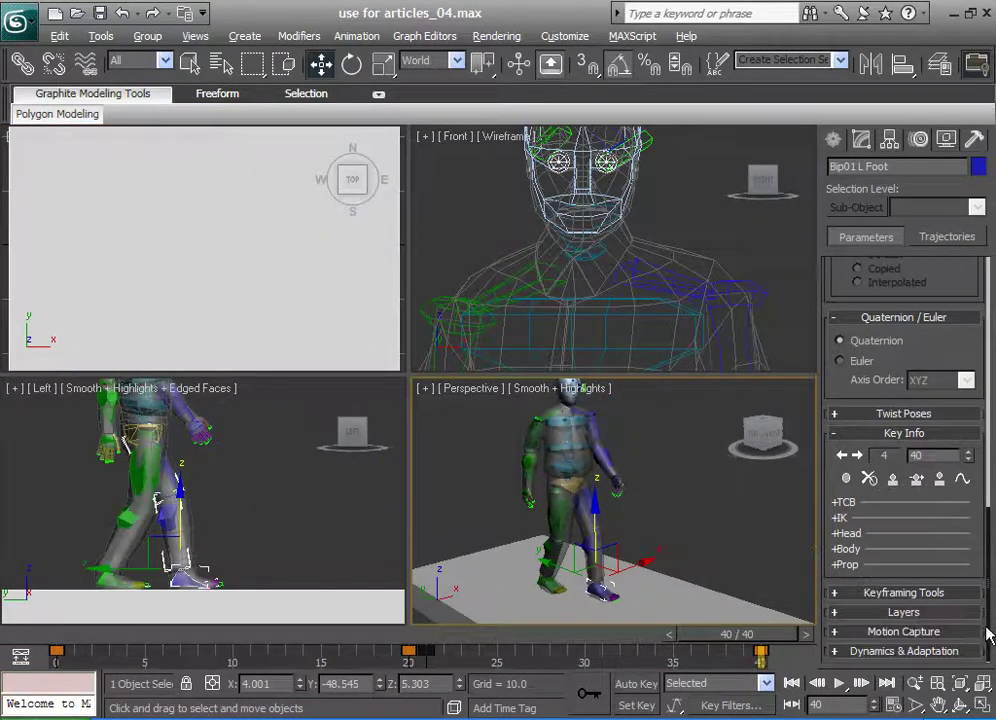
scroll(940, 430, up, 5)
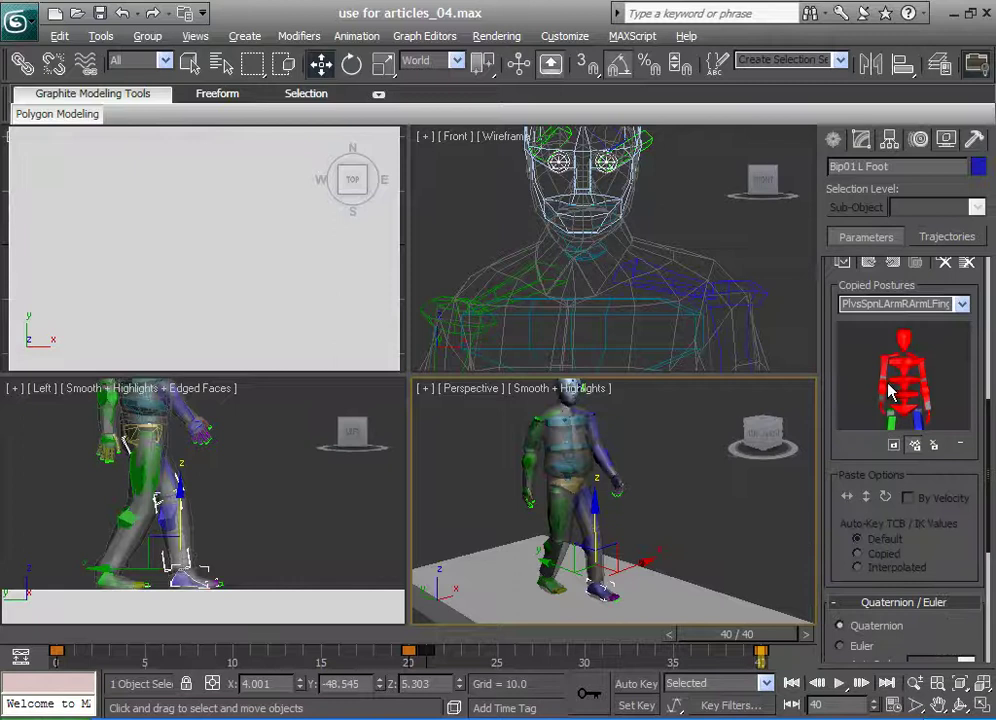
scroll(840, 444, up, 3)
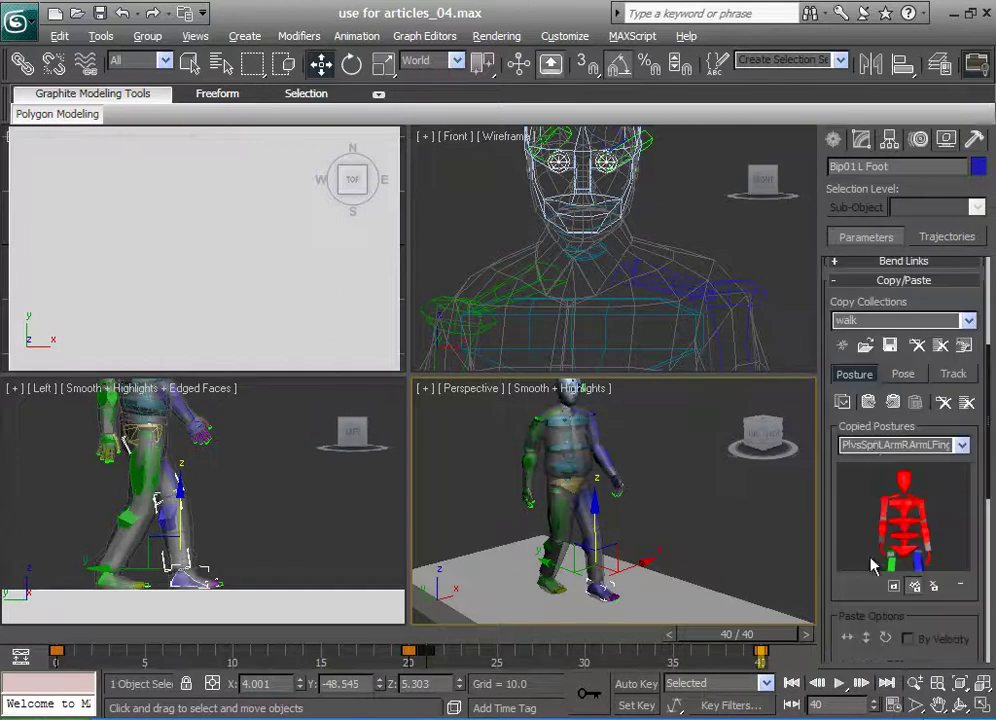
click(870, 405)
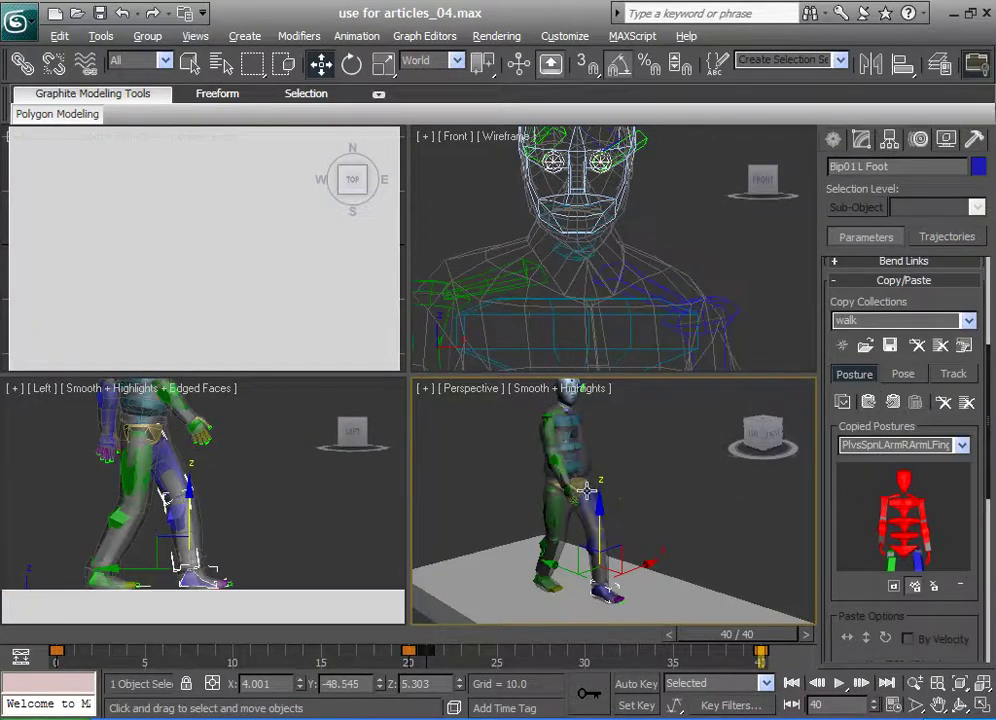
key(ctrl+z)
click(877, 401)
Select the biped's whole hierarchy from the pelvis and set a key for it at frame 40
double_click(580, 484)
drag(825, 527, 829, 207)
click(847, 583)
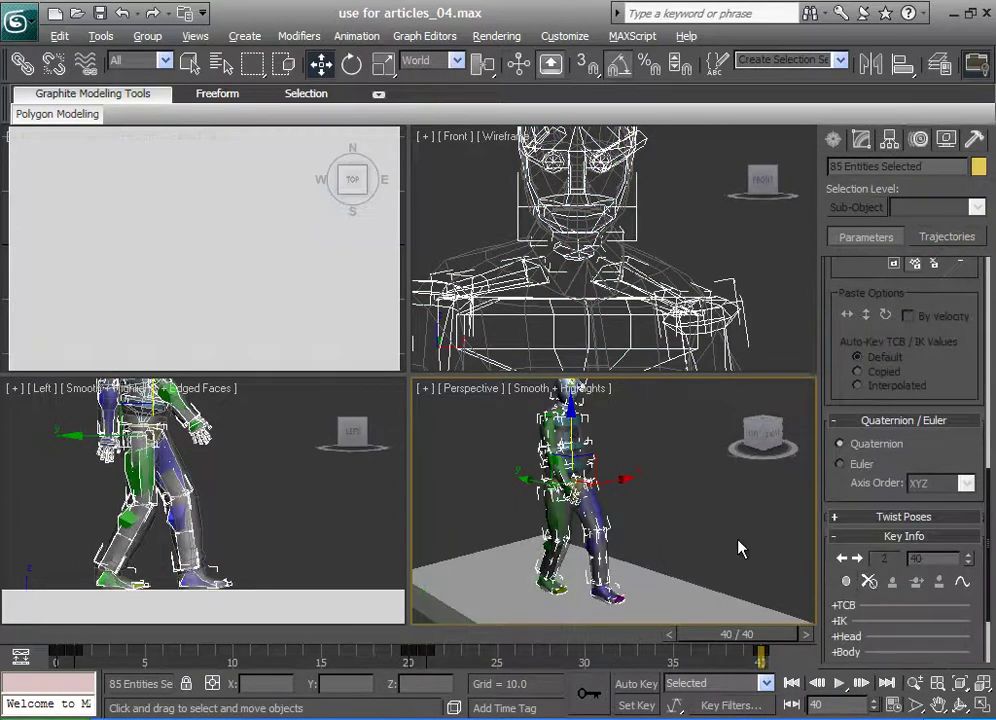
click(739, 542)
Select both feet, tidy the rollouts to reach Key Info, and set a planted key for them at frame 40
click(606, 589)
ctrl+click(605, 594)
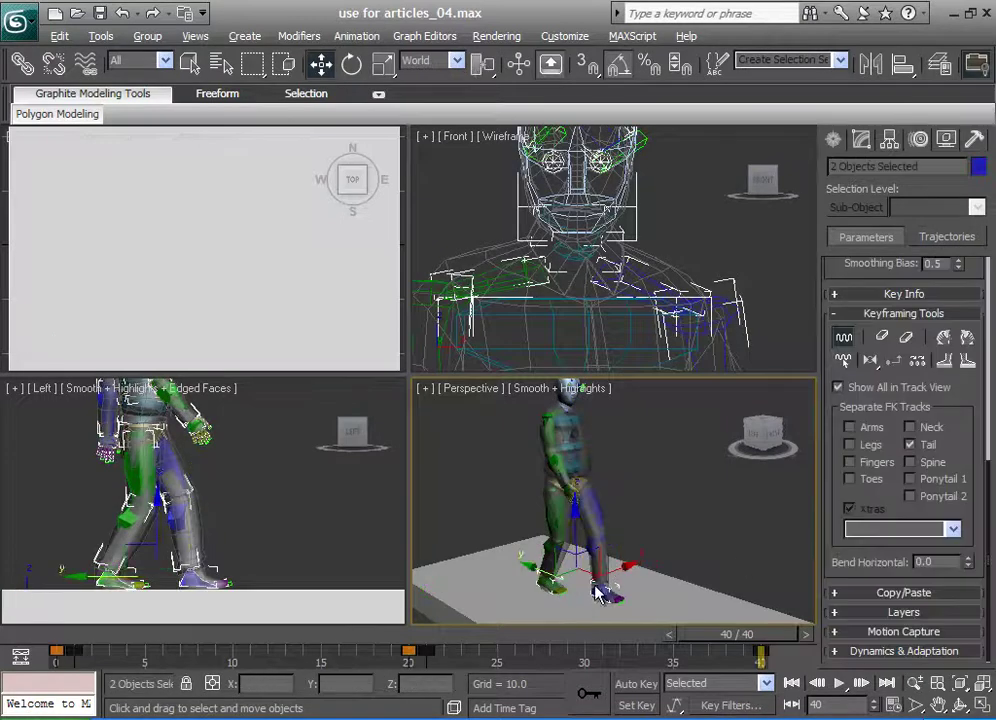
drag(838, 517, 851, 717)
drag(828, 366, 828, 481)
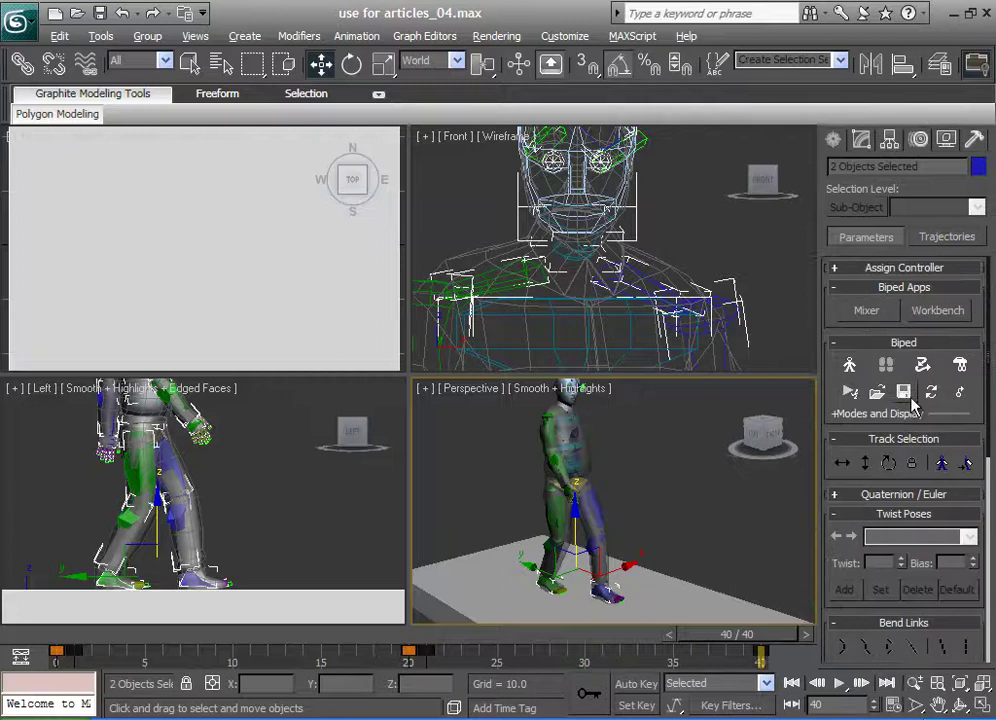
click(846, 623)
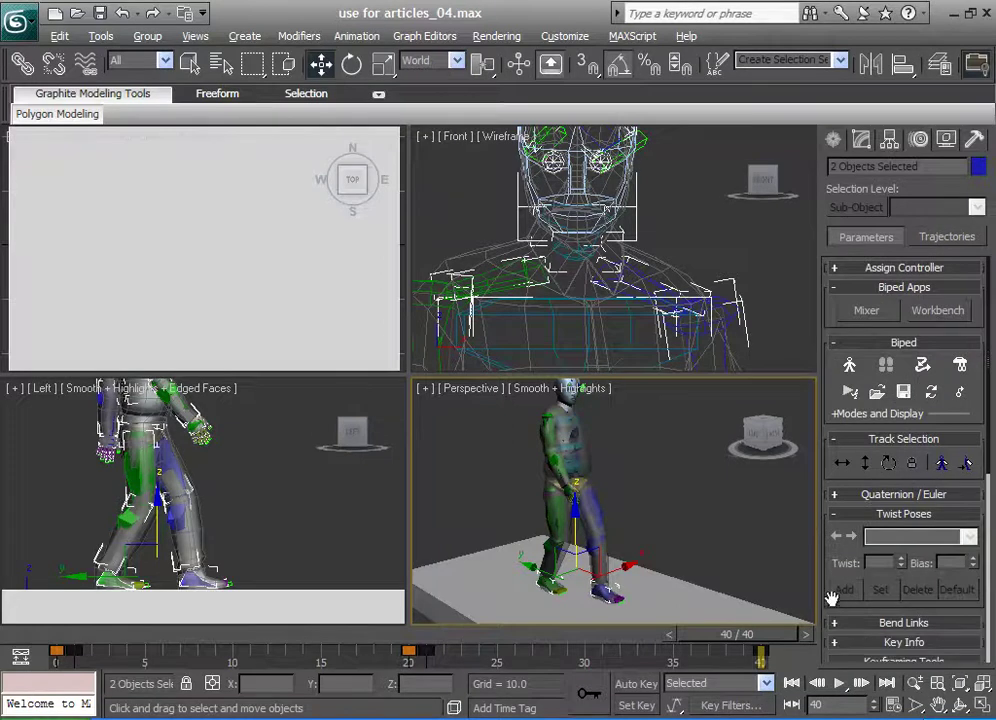
drag(832, 598, 822, 529)
click(836, 445)
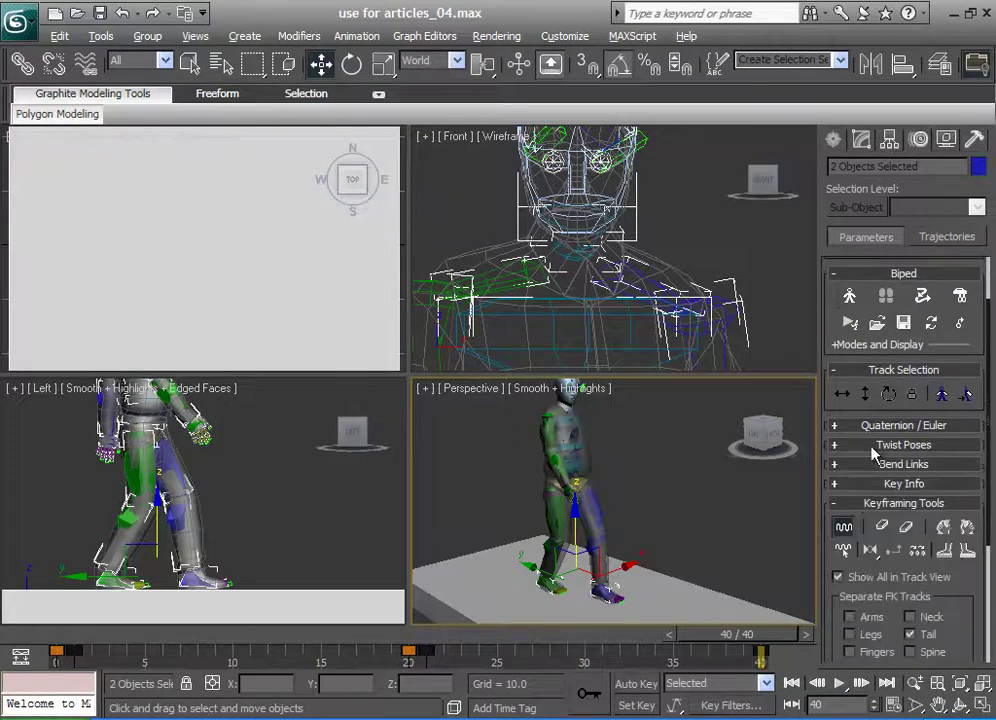
click(841, 505)
click(889, 555)
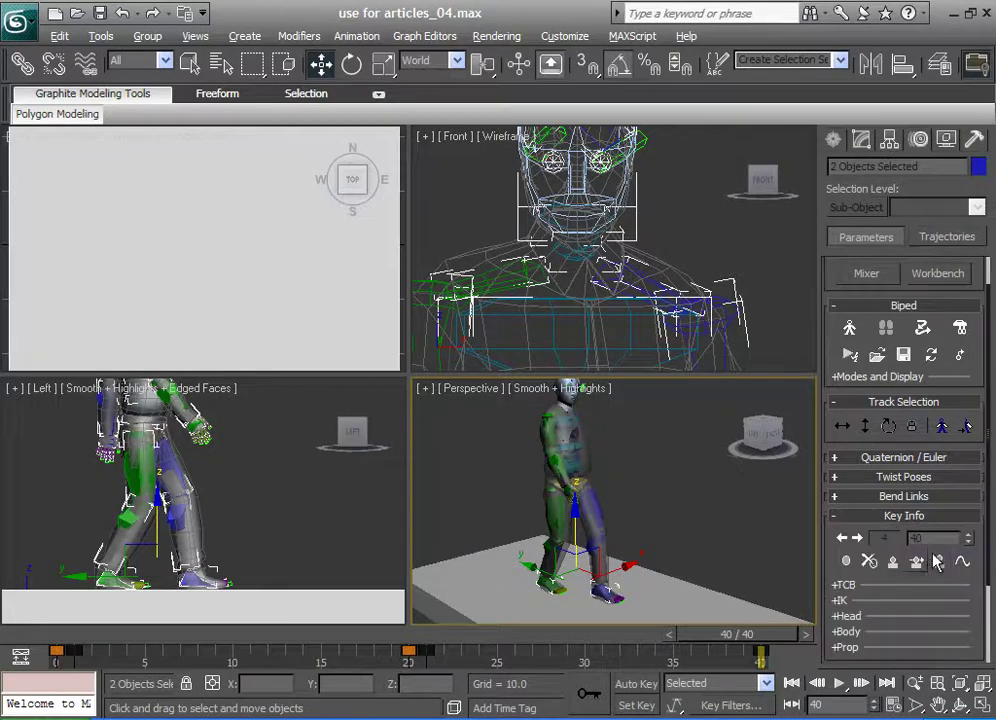
Set the right foot's X position to -4 at frame 1, then return to frame 0
drag(745, 634, 91, 634)
key(w)
click(488, 565)
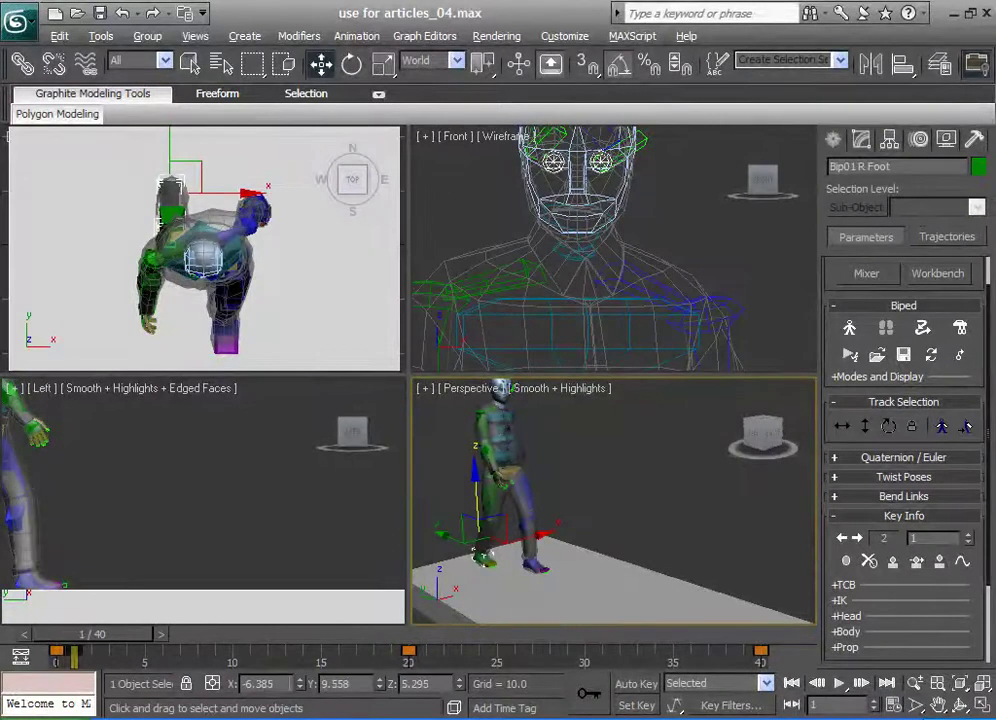
text(-4)
key(Return)
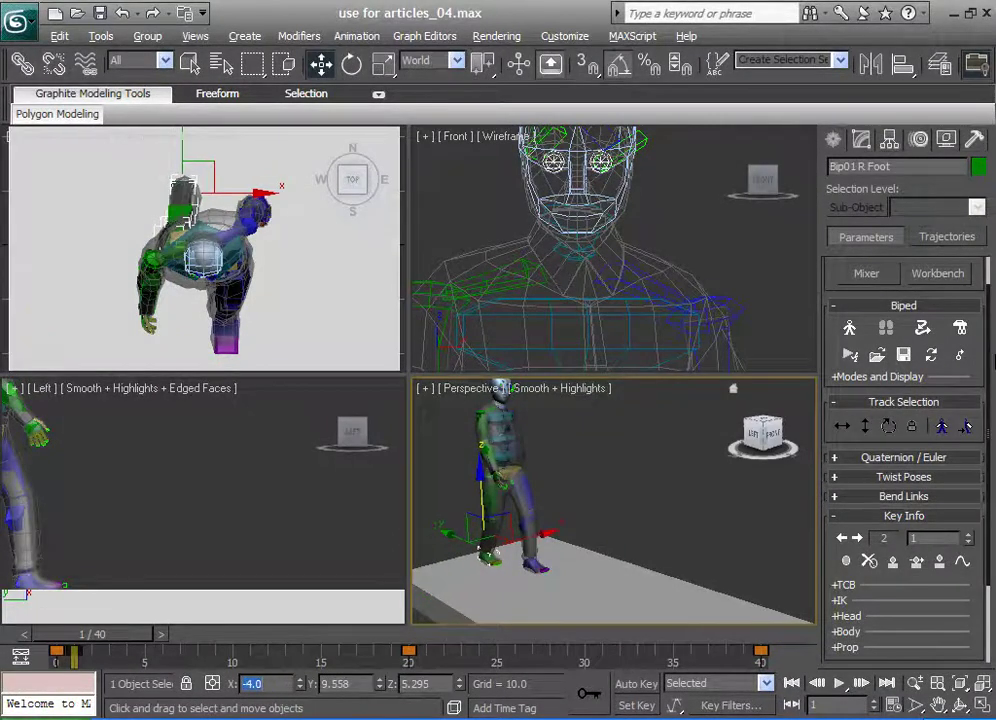
drag(125, 634, 2, 631)
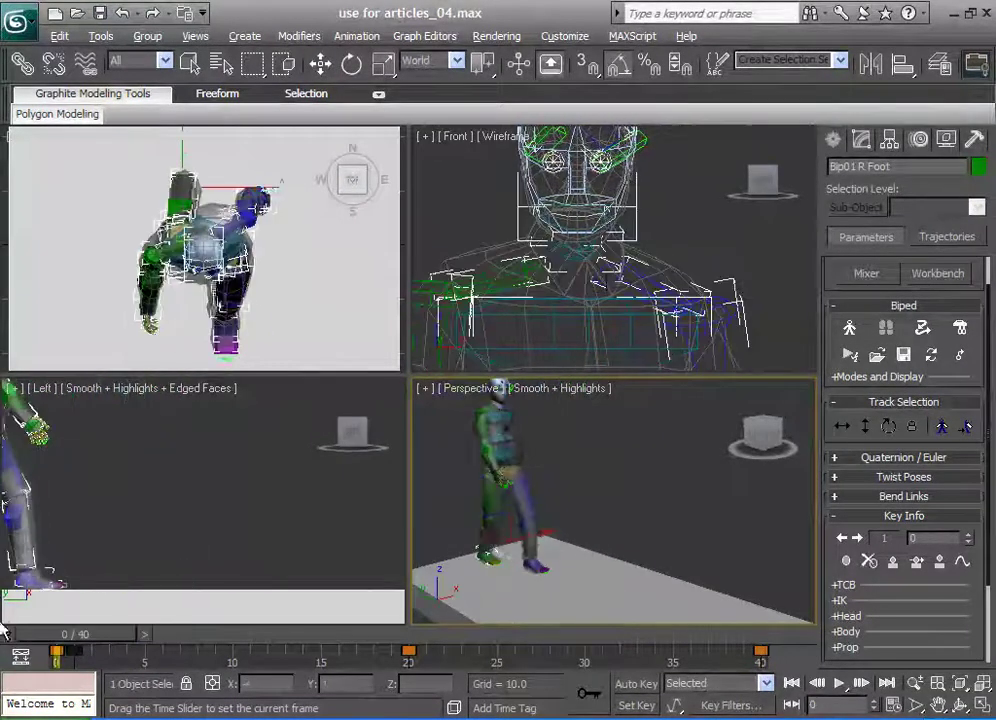
click(320, 64)
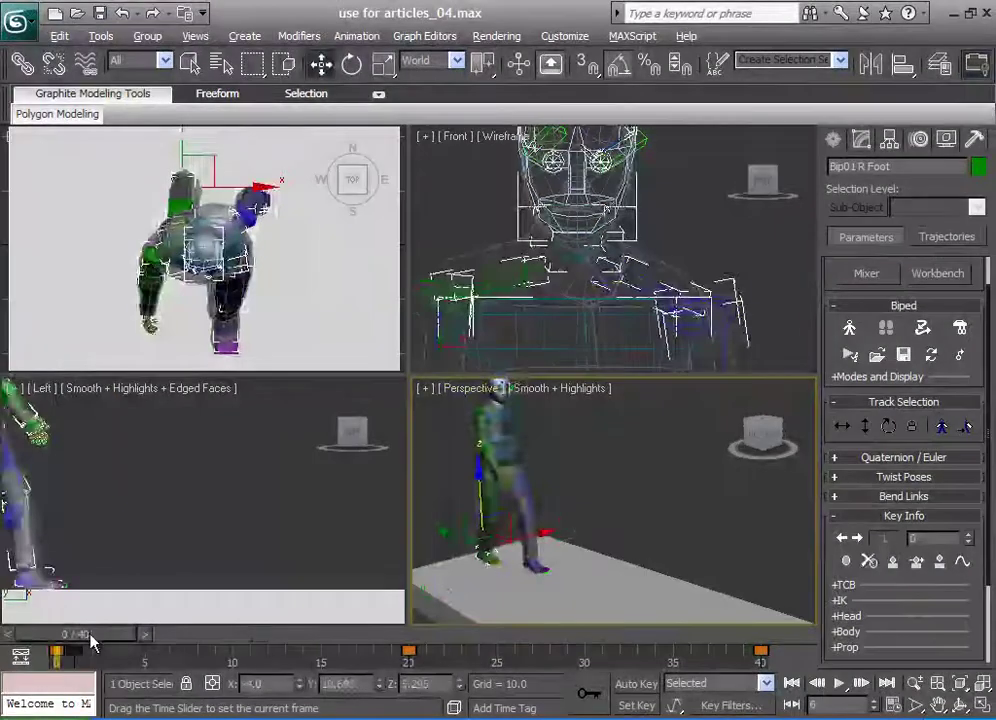
At frame 10, raise the biped's body vertically by about 1.27 units and set a body vertical key
drag(75, 634, 234, 636)
middle_drag(505, 529, 521, 478)
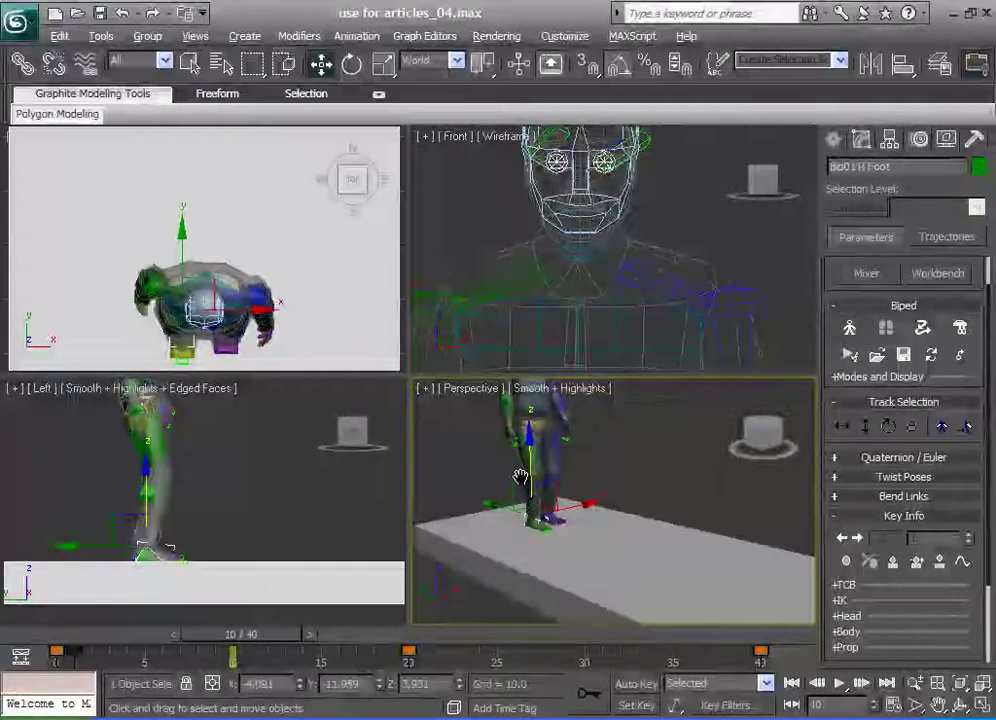
scroll(521, 478, up, 3)
middle_drag(255, 513, 258, 513)
key(alt+w)
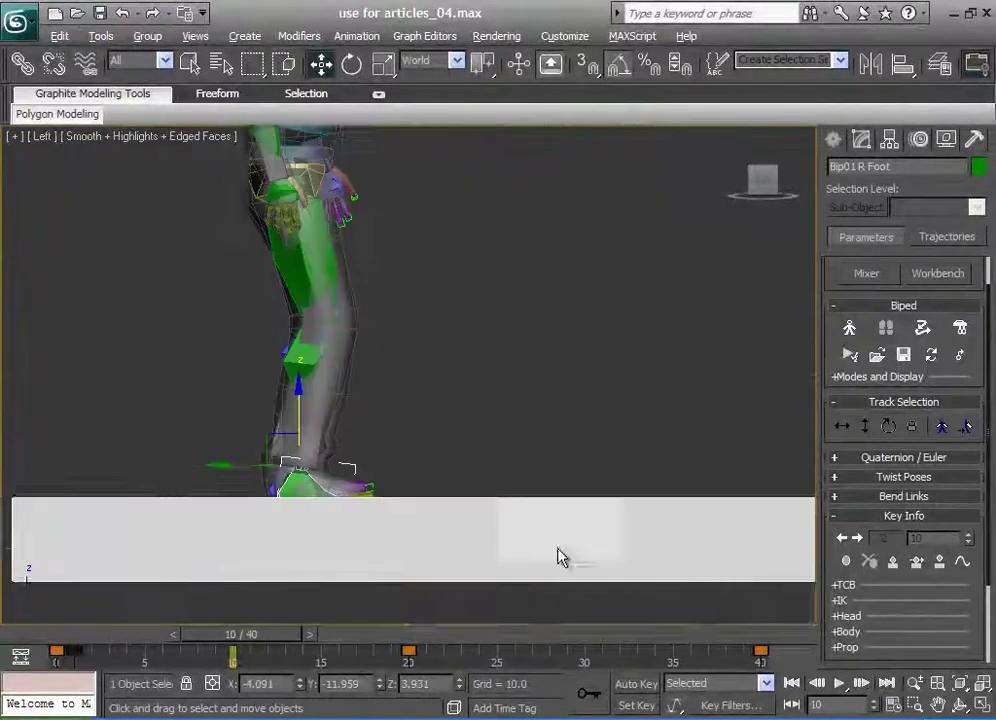
click(866, 425)
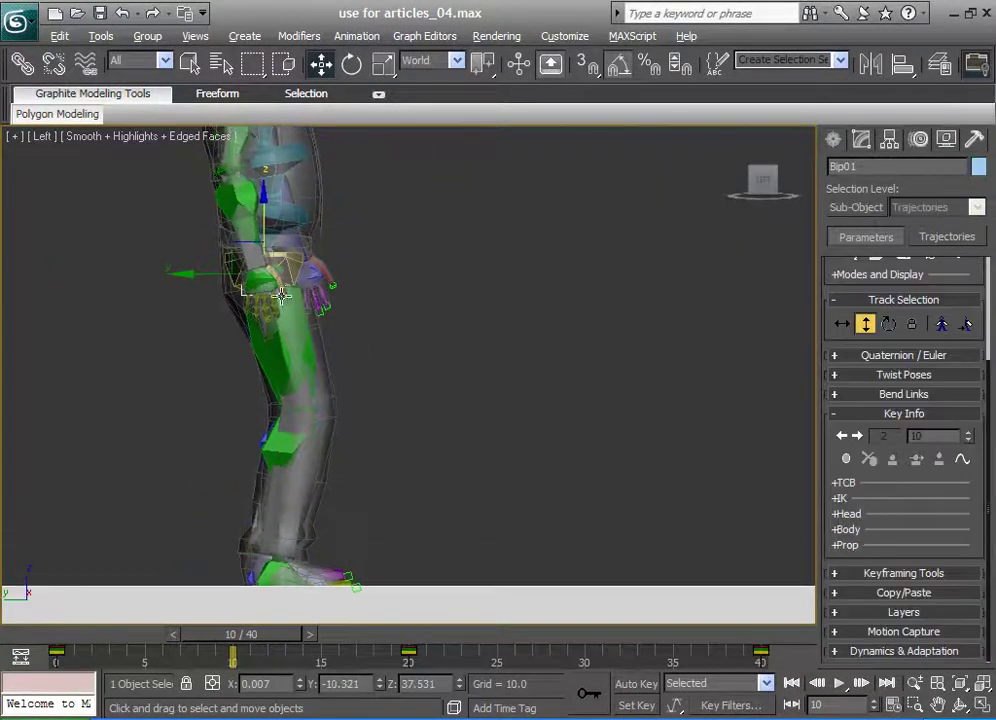
mouse_move(265, 215)
mouse_down()
mouse_move(270, 222)
mouse_move(268, 205)
mouse_move(267, 216)
mouse_up()
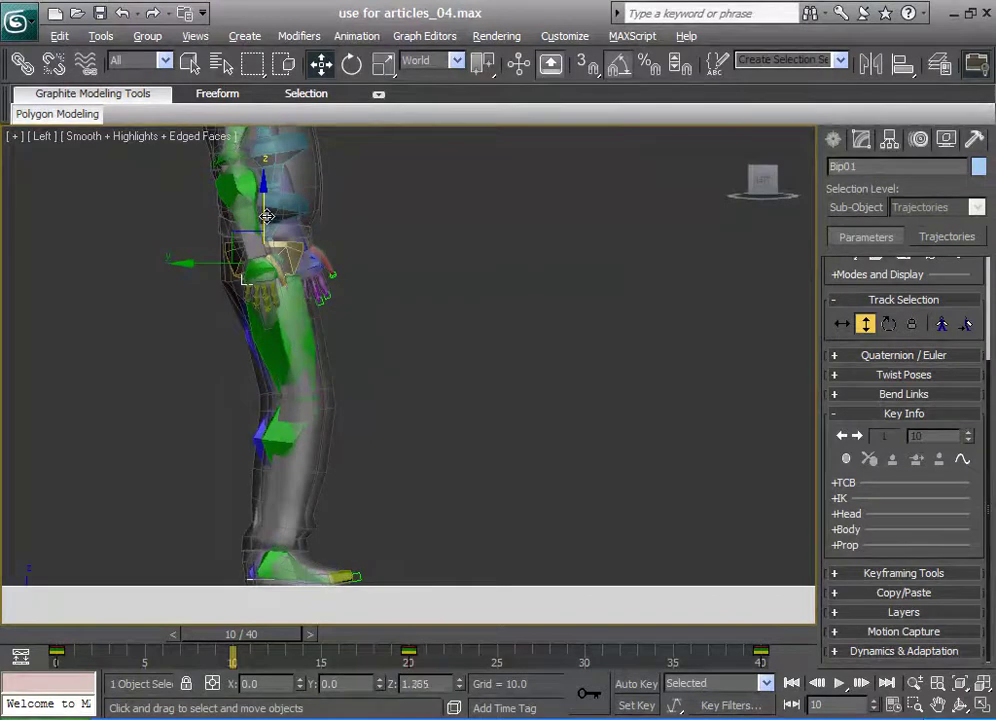
click(847, 459)
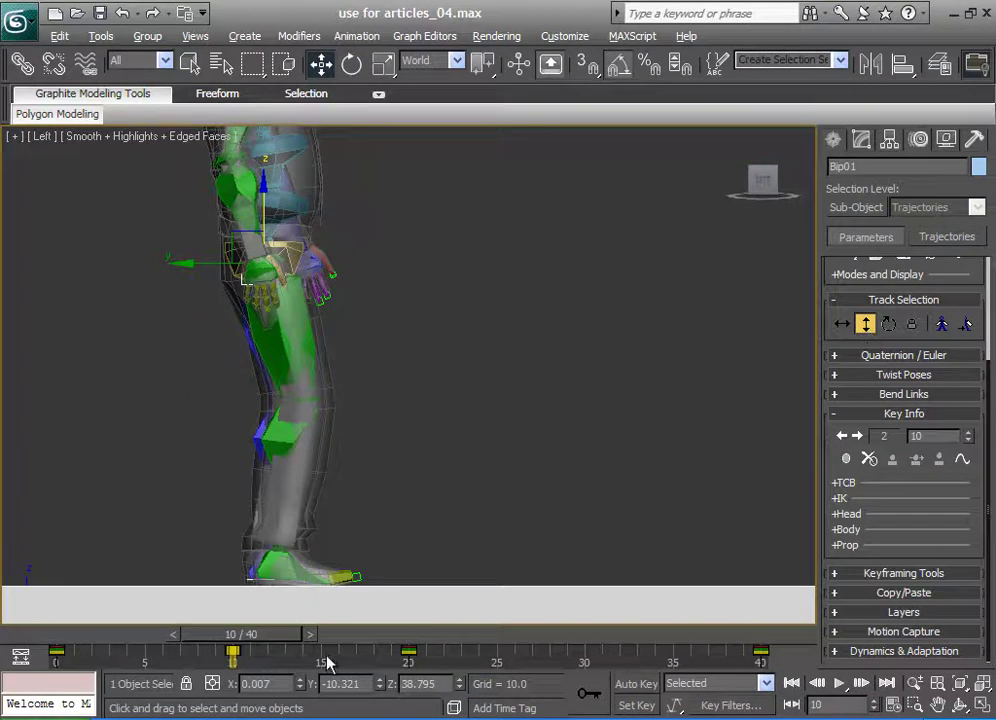
Copy the body's vertical key from frame 10 to frame 30, staying at frame 10 with the Move tool active
shift+drag(233, 652, 584, 676)
drag(311, 632, 265, 638)
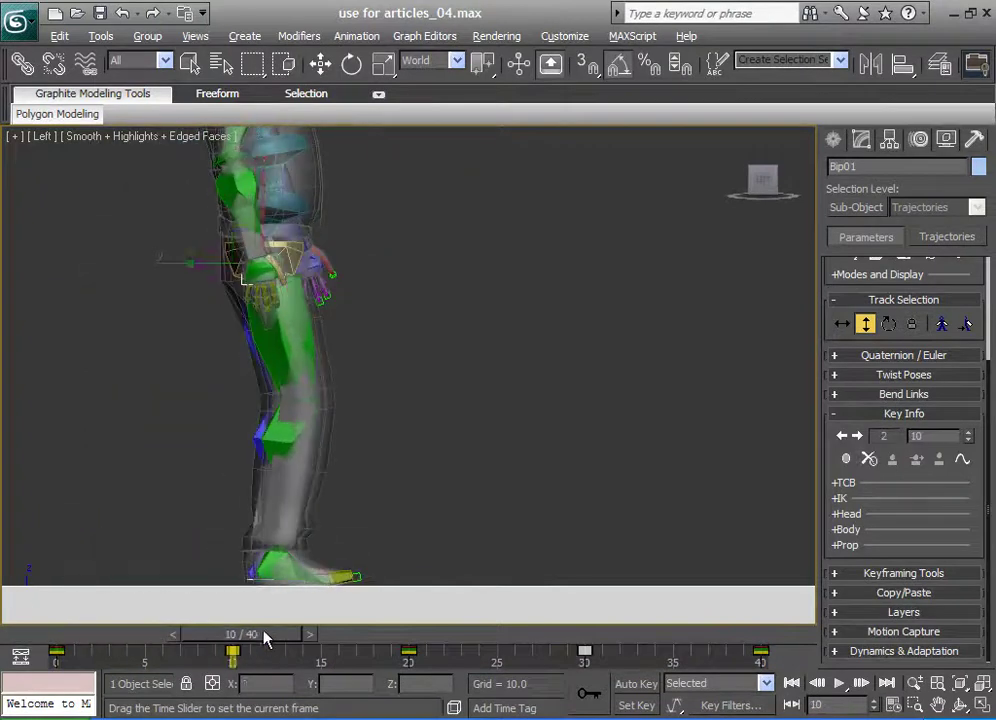
key(w)
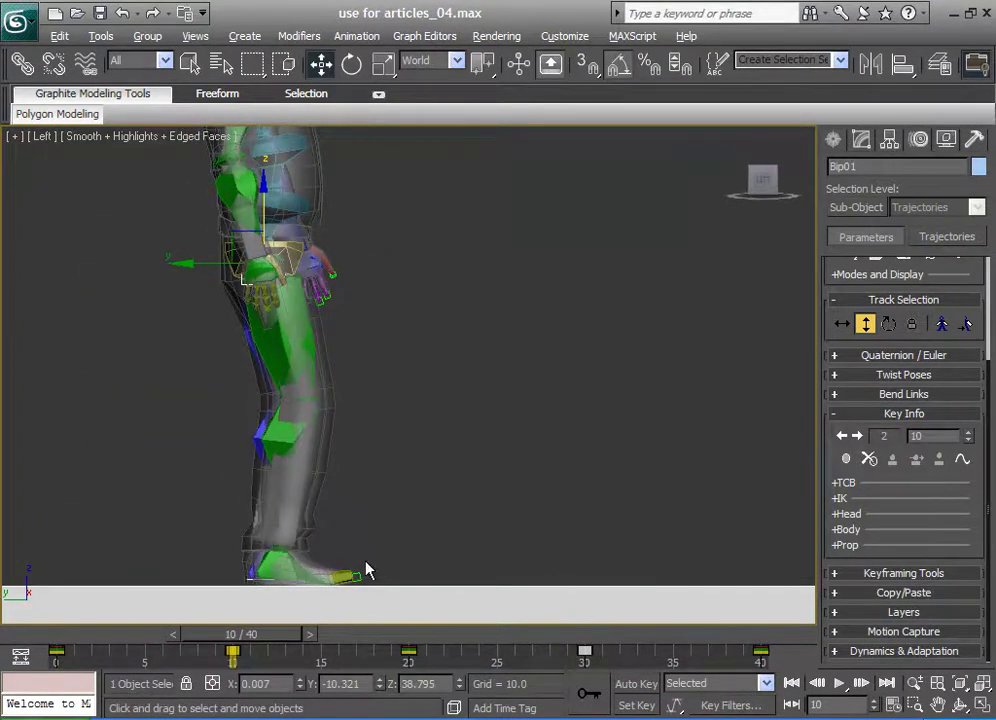
Restore the four-viewport layout and display the Front view as Smooth + Highlights with Edged Faces
key(alt+w)
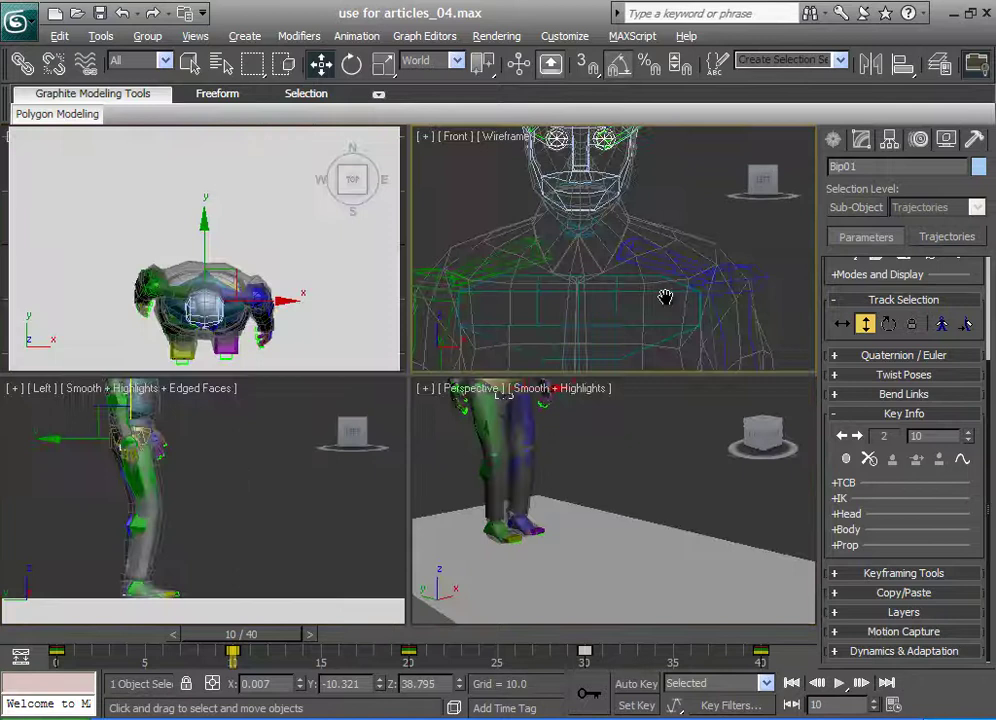
key(F3)
scroll(627, 318, down, 6)
key(F4)
scroll(621, 324, down, 1)
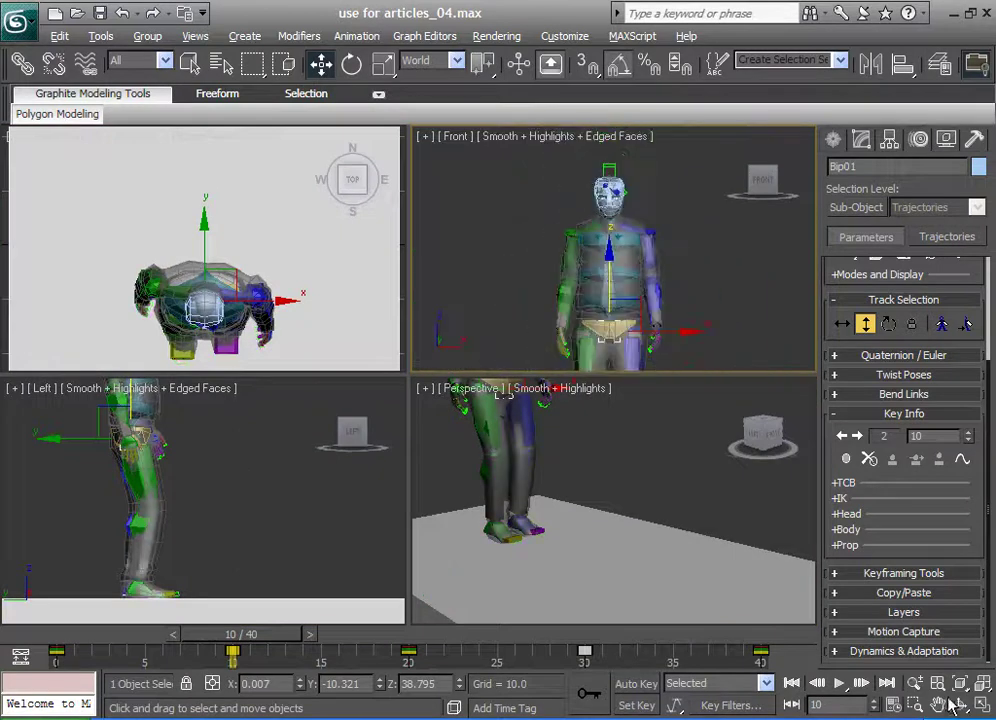
Shift the biped's body horizontally to X 1.0 in the Front view at frame 10 and set its key
click(981, 706)
middle_drag(484, 411, 539, 277)
scroll(505, 358, down, 2)
scroll(486, 348, up, 2)
middle_drag(509, 378, 426, 353)
mouse_move(239, 636)
mouse_down()
mouse_move(157, 637)
mouse_move(240, 637)
mouse_up()
key(w)
middle_drag(463, 346, 449, 353)
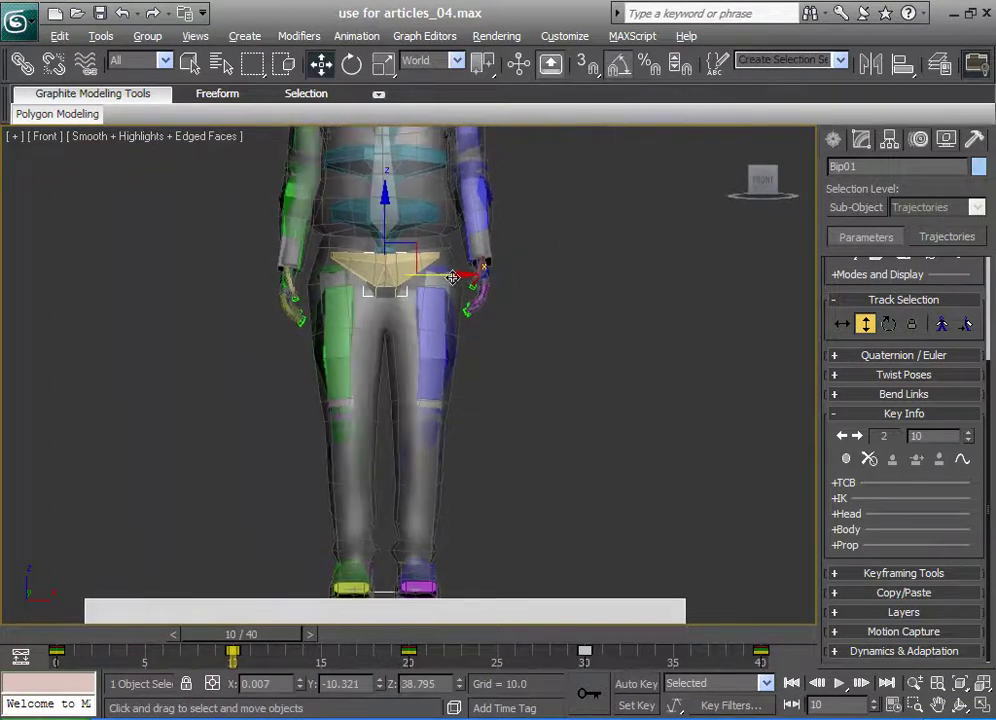
drag(454, 276, 470, 277)
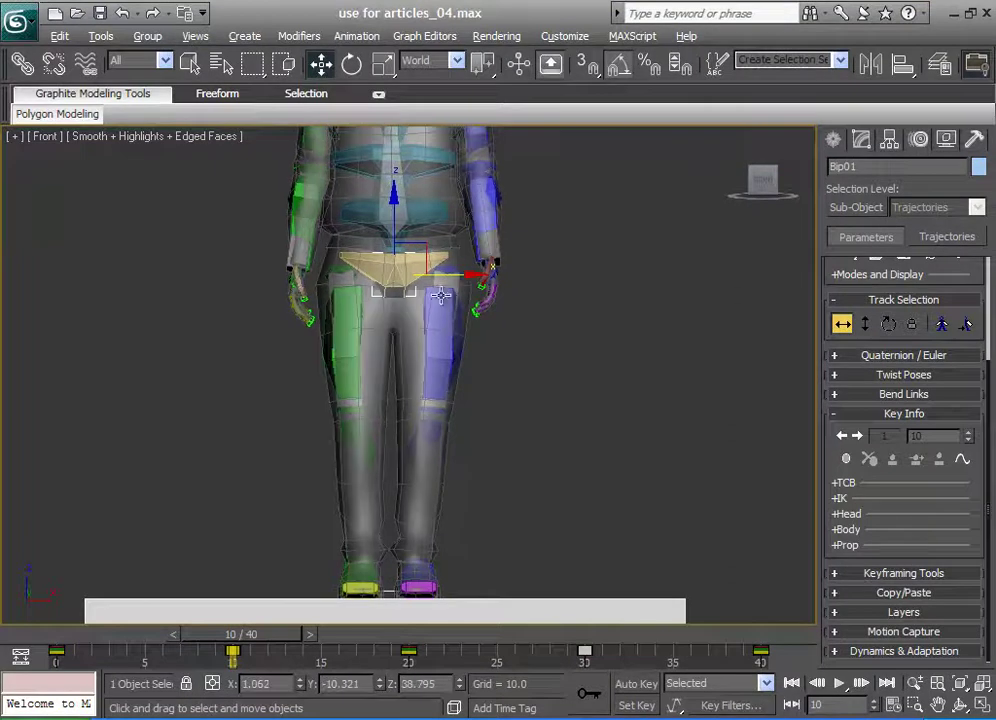
text(1.0)
key(Return)
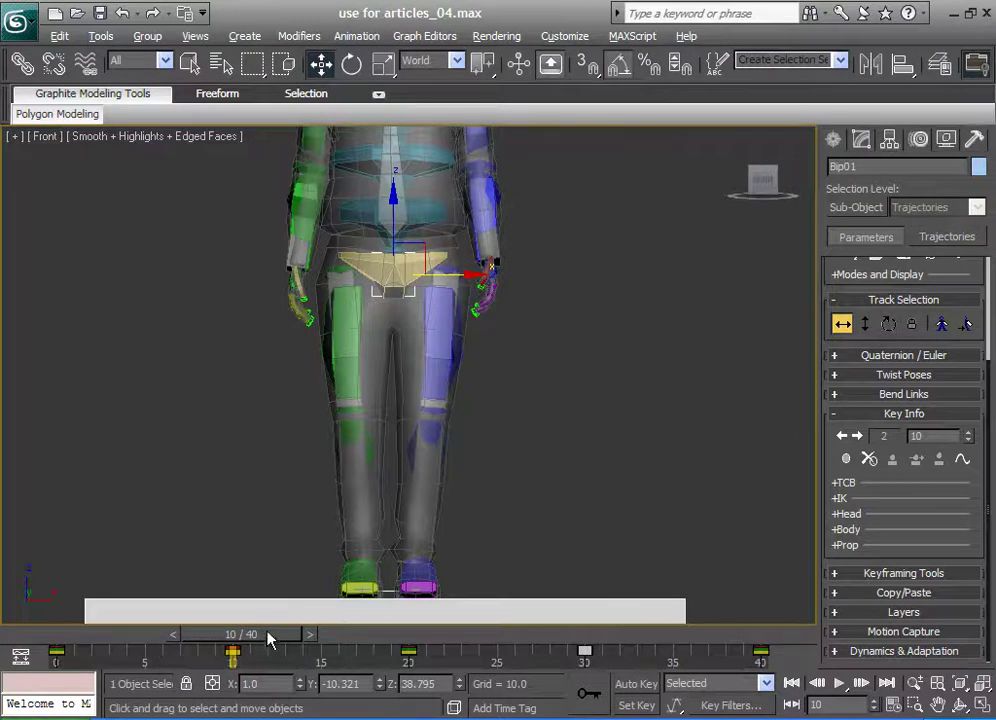
Tilt the pelvis at frame 10 so the left hip sits higher, and set a key for it
key(e)
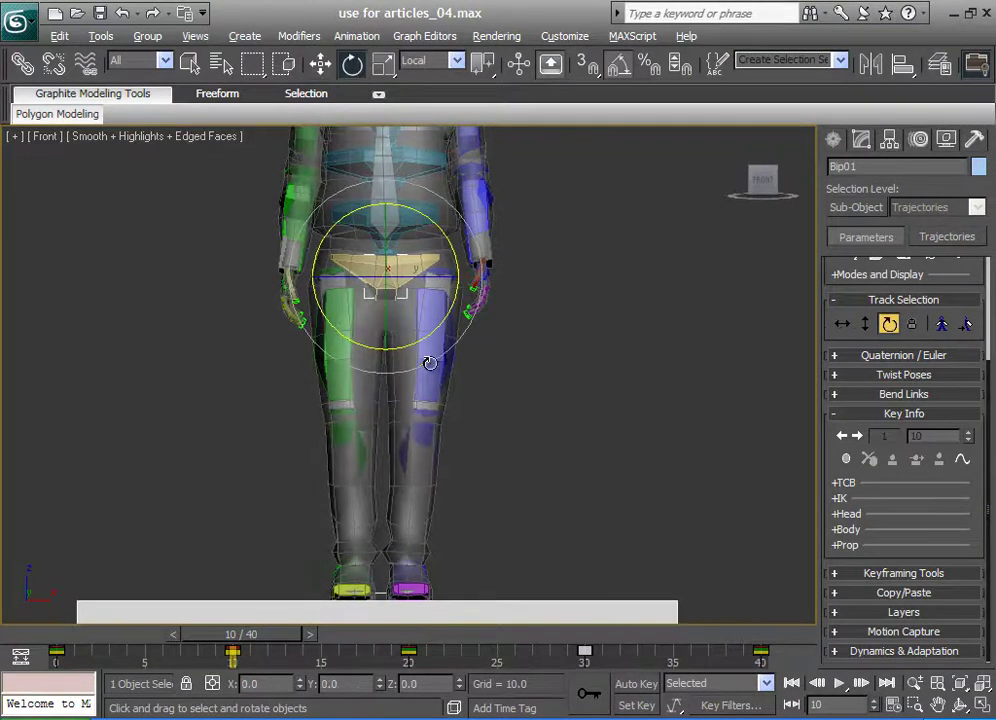
drag(436, 325, 441, 323)
key(ctrl+z)
click(597, 286)
click(438, 326)
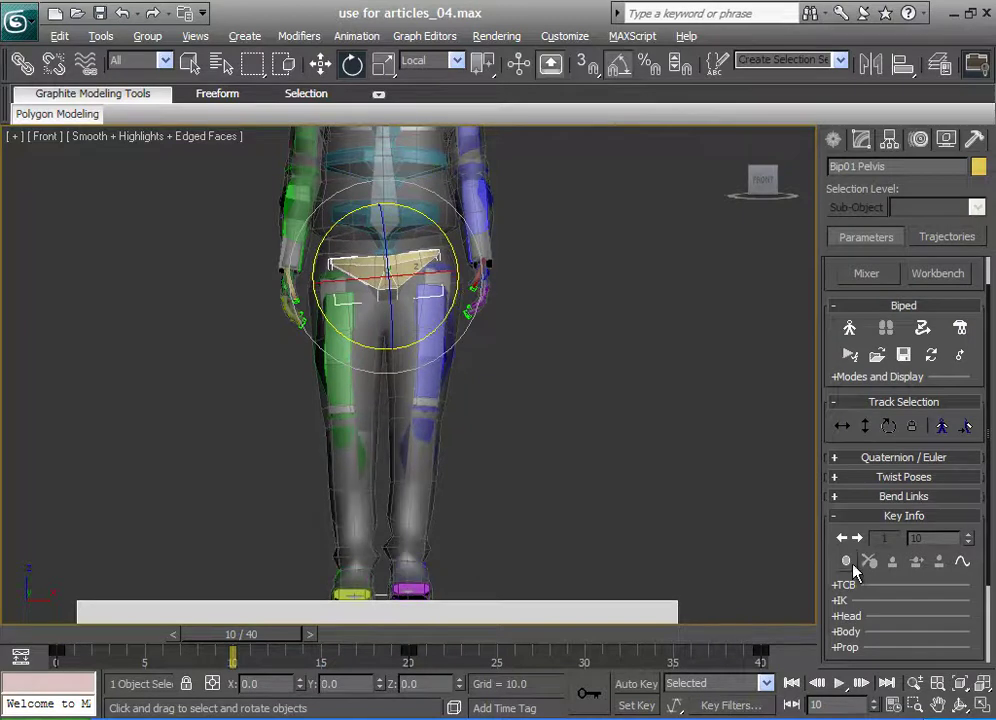
click(850, 563)
Lift the right foot off the ground at frame 10 so the right knee bends in the passing pose
click(355, 570)
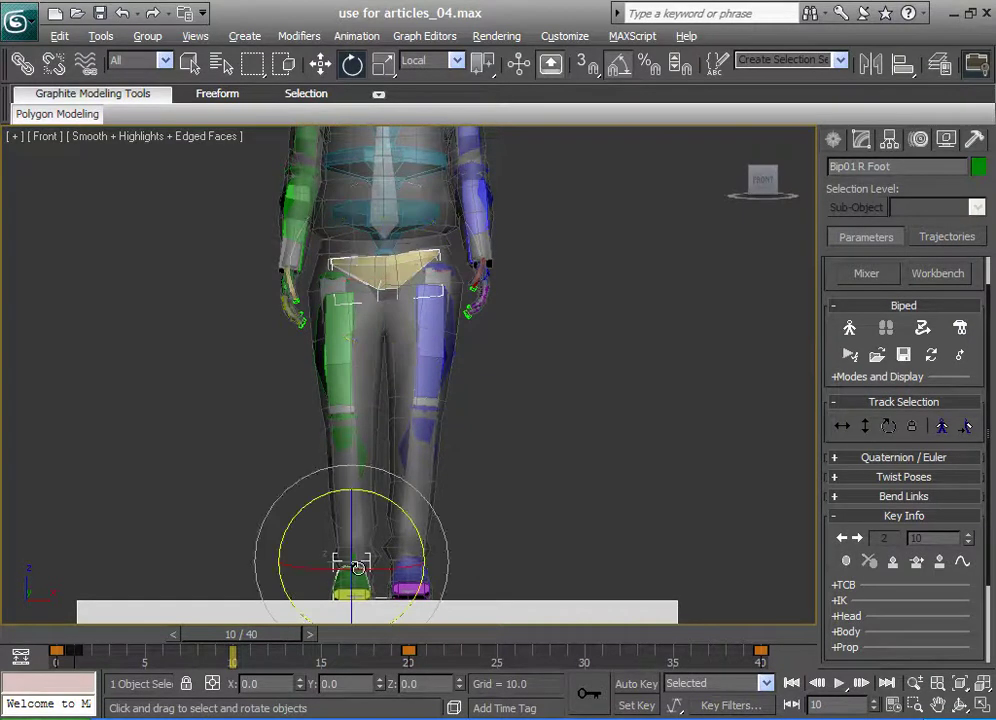
middle_drag(315, 566, 311, 528)
click(981, 706)
middle_drag(610, 562, 648, 575)
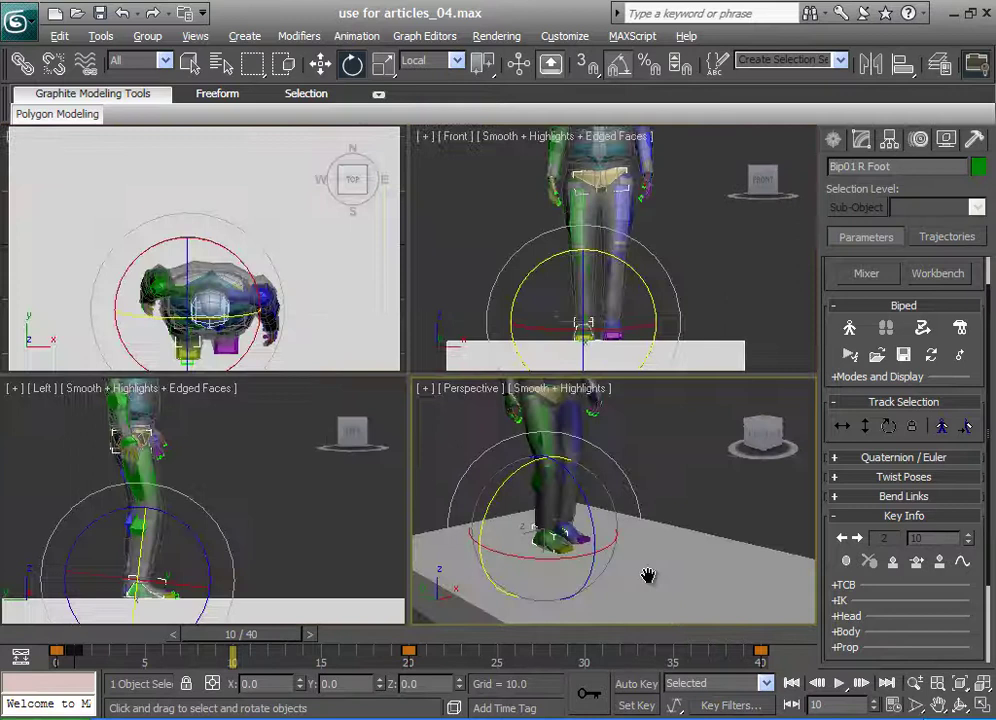
click(982, 705)
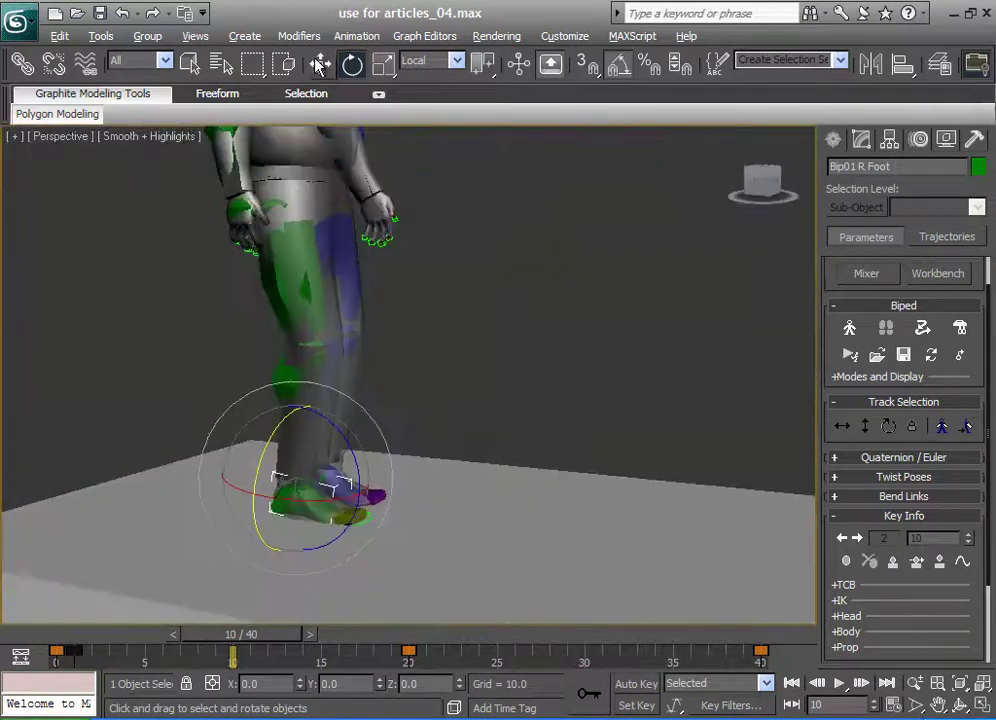
key(w)
drag(294, 419, 293, 397)
alt+middle_drag(293, 397, 328, 415)
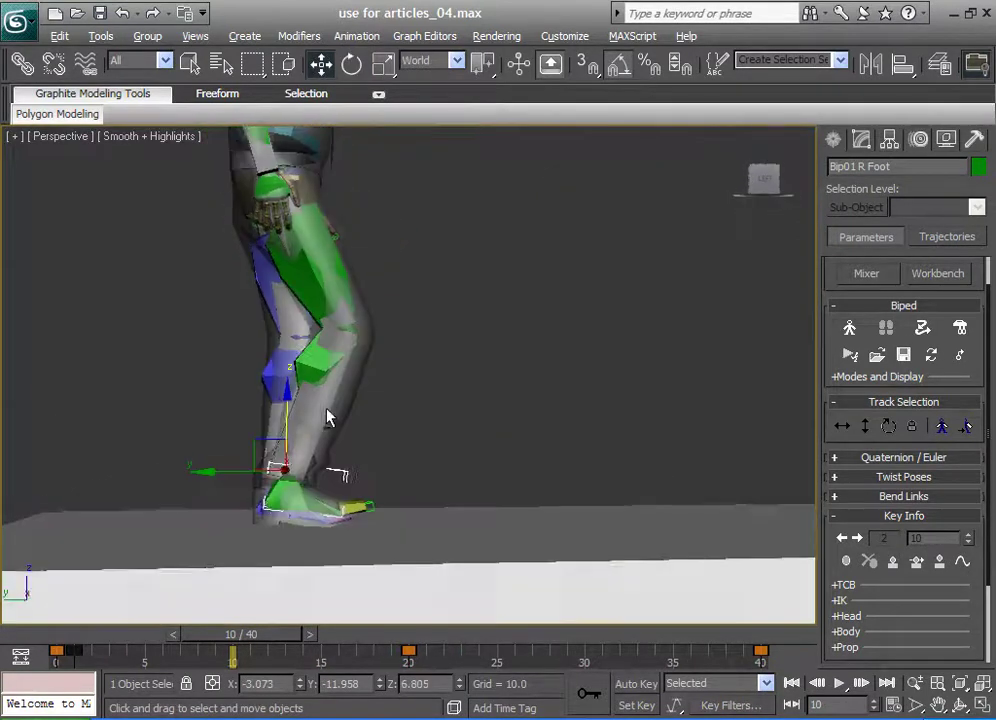
drag(290, 421, 287, 409)
Rotate the lifted right foot toes-down at frame 10, set a key for it, and clear the selection
click(351, 64)
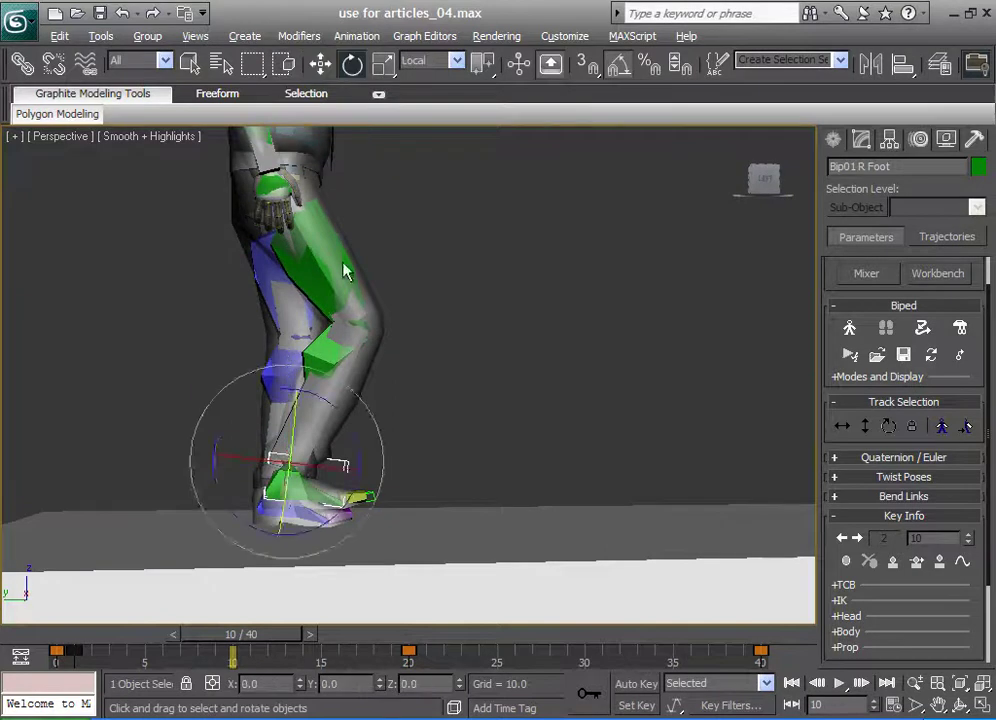
drag(343, 430, 345, 458)
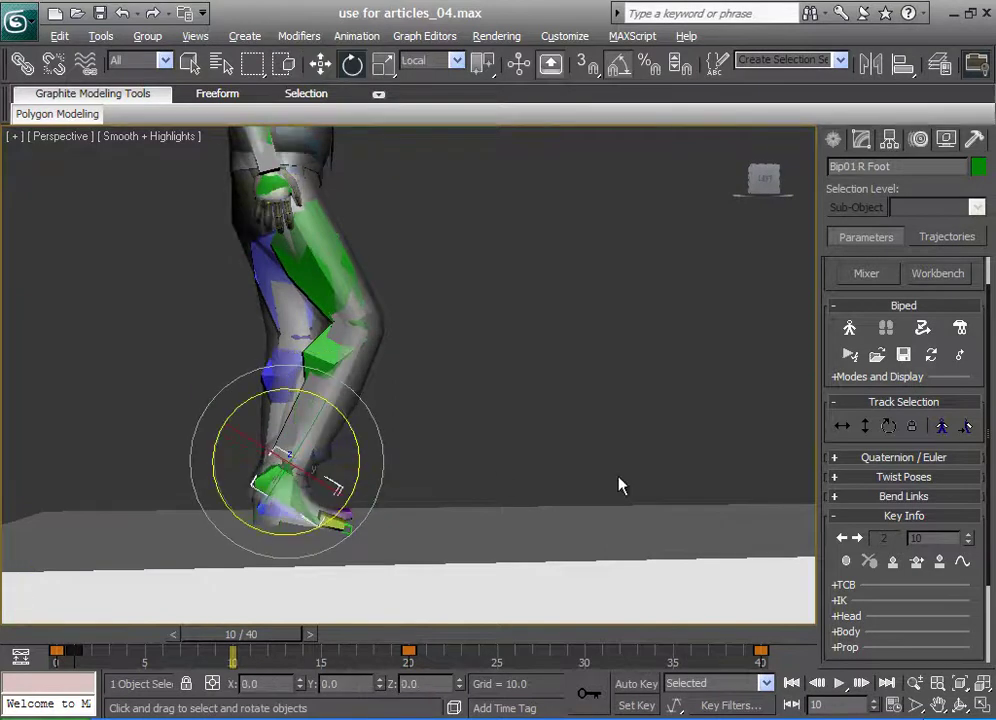
click(847, 561)
key(ctrl+d)
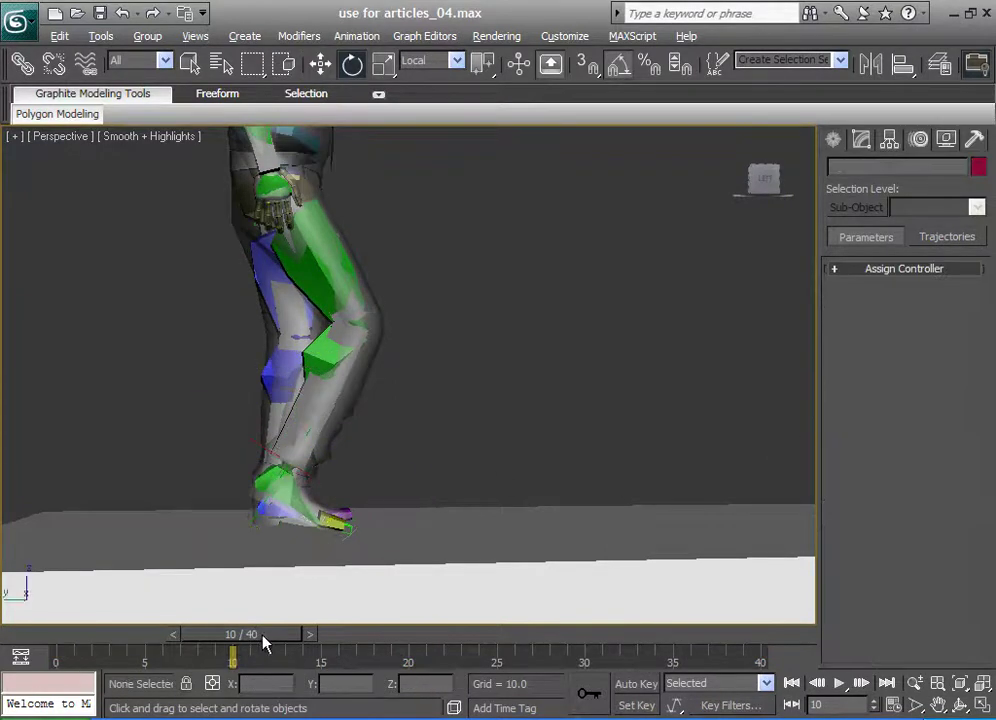
Rotate the right foot toes-up at frame 18 for the heel strike and set a key for it
drag(262, 642, 407, 648)
click(475, 508)
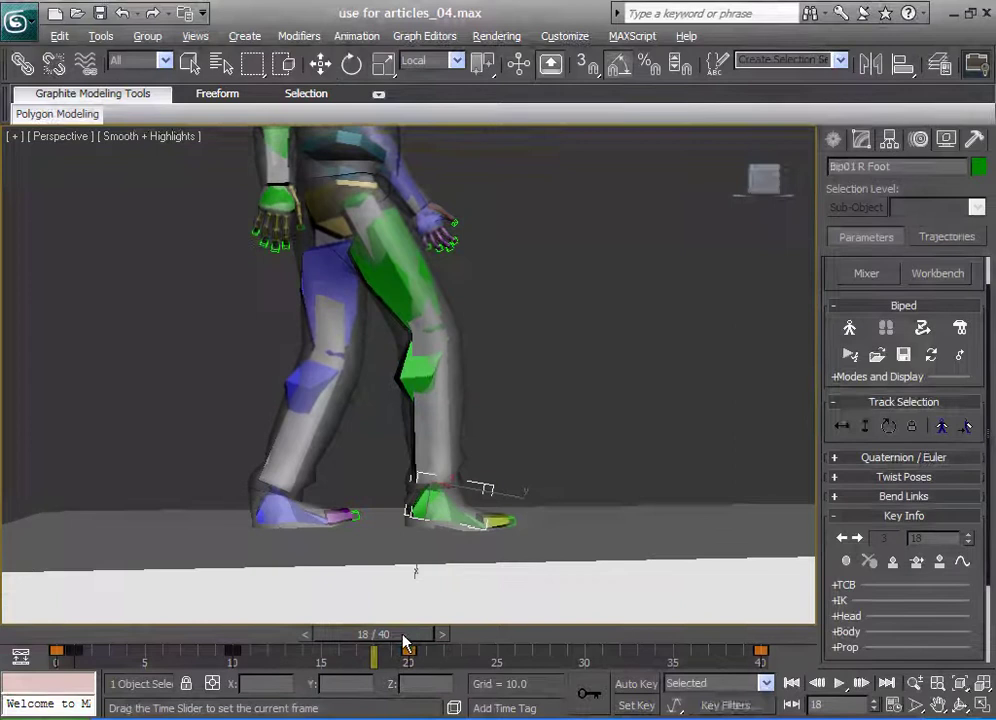
key(e)
drag(494, 458, 492, 443)
click(846, 563)
Advance the animation to frame 30 with the biped seen from the front, and select the pelvis
drag(373, 634, 402, 622)
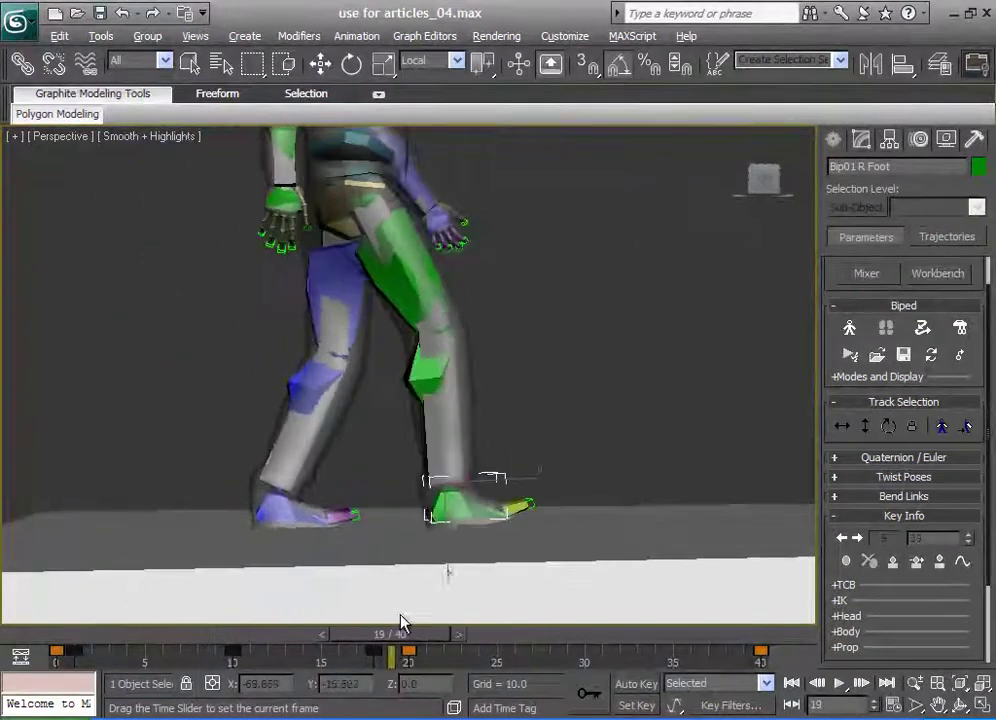
key(e)
scroll(432, 527, up, 3)
alt+middle_drag(432, 527, 415, 543)
scroll(415, 543, down, 3)
alt+middle_drag(478, 512, 452, 518)
key(q)
drag(437, 640, 604, 638)
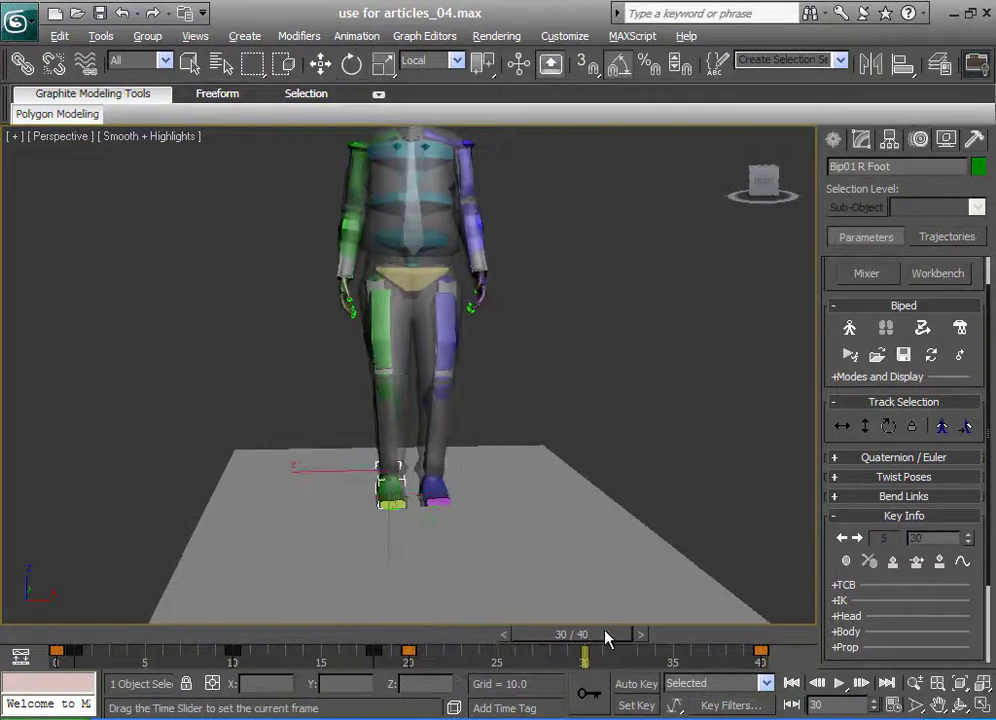
key(e)
click(399, 325)
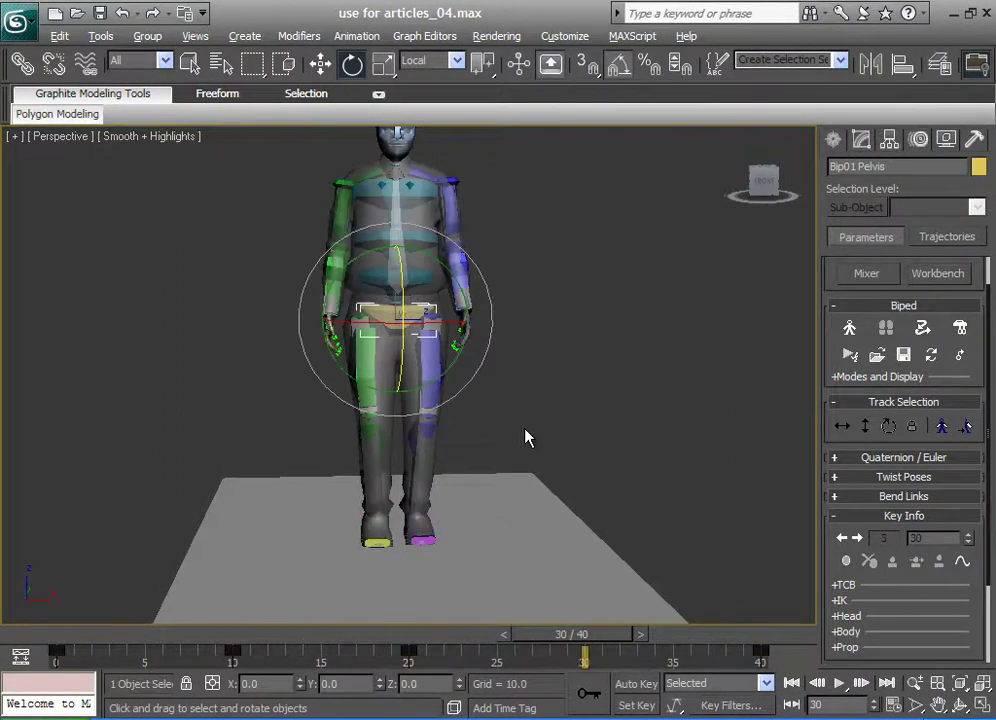
Shift the biped's body horizontally to X -1 in the Front view at frame 30 and set its key
click(322, 65)
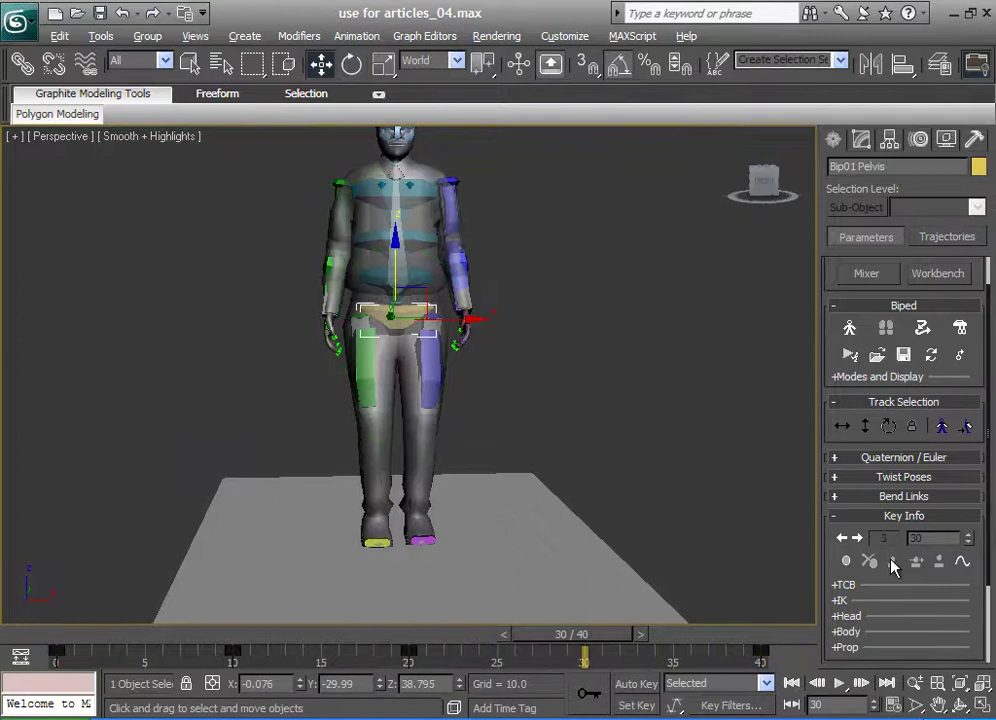
click(984, 705)
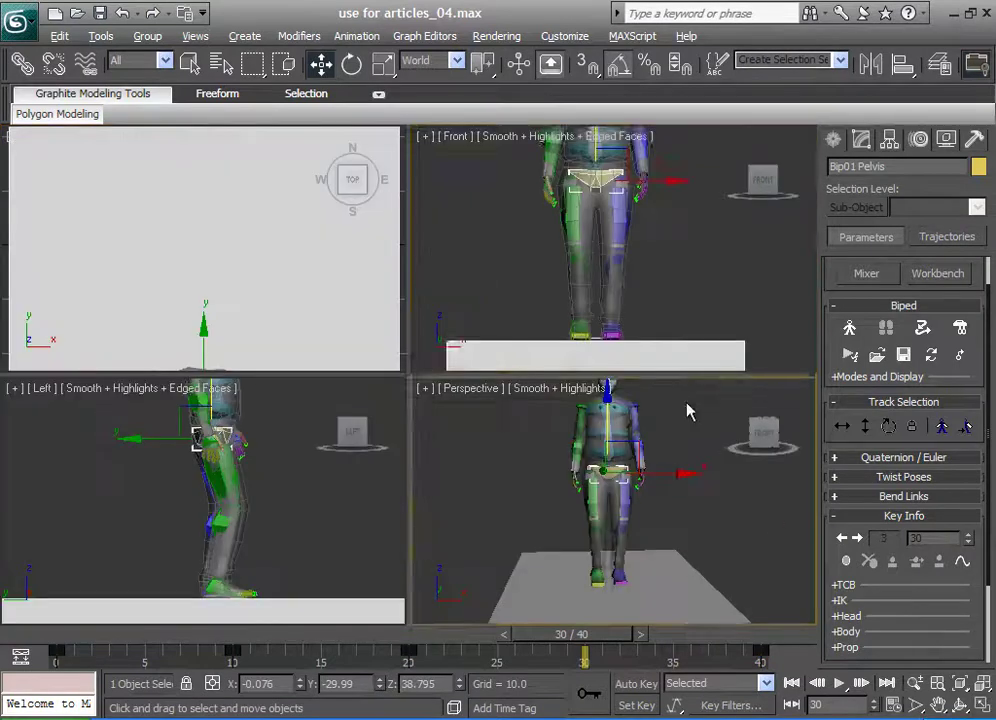
click(984, 705)
scroll(507, 411, up, 1)
scroll(445, 311, up, 2)
scroll(435, 263, up, 1)
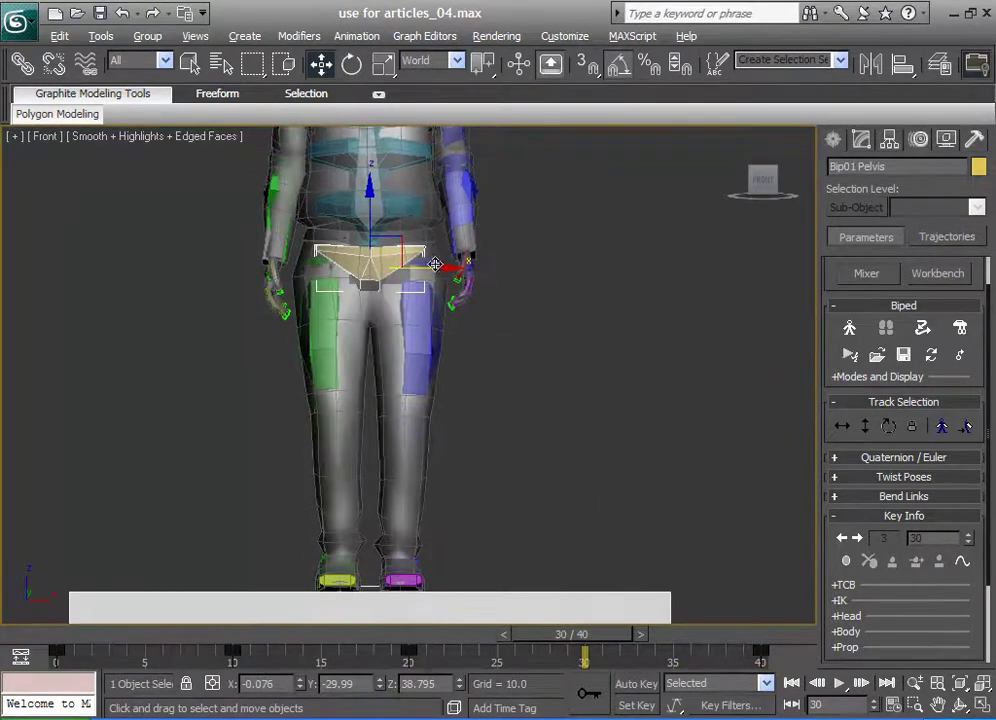
drag(435, 263, 418, 264)
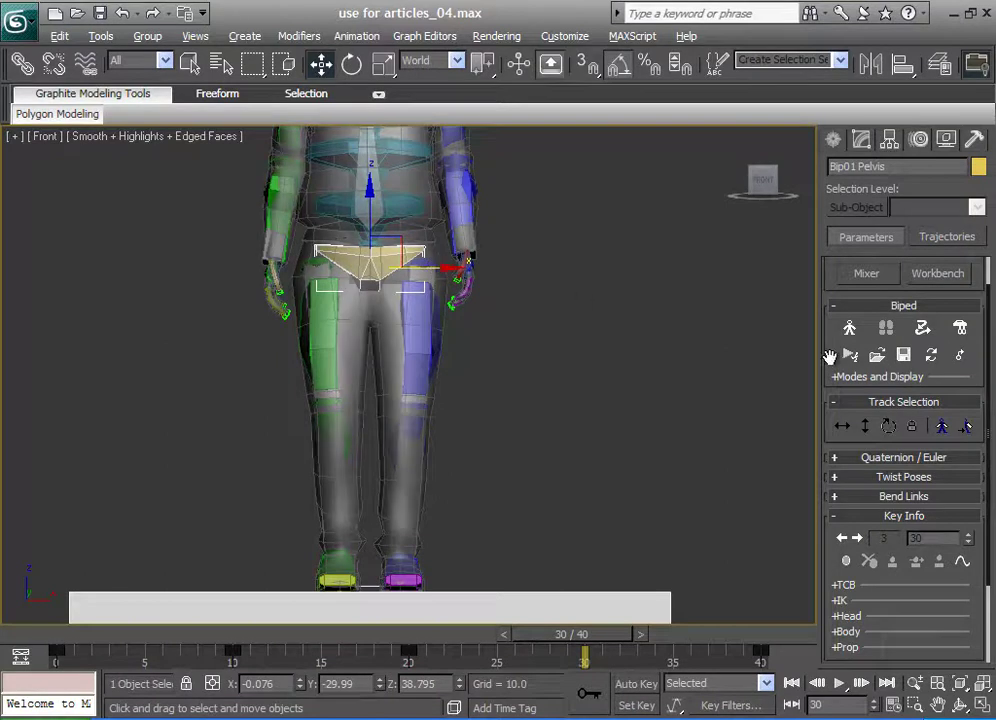
click(841, 427)
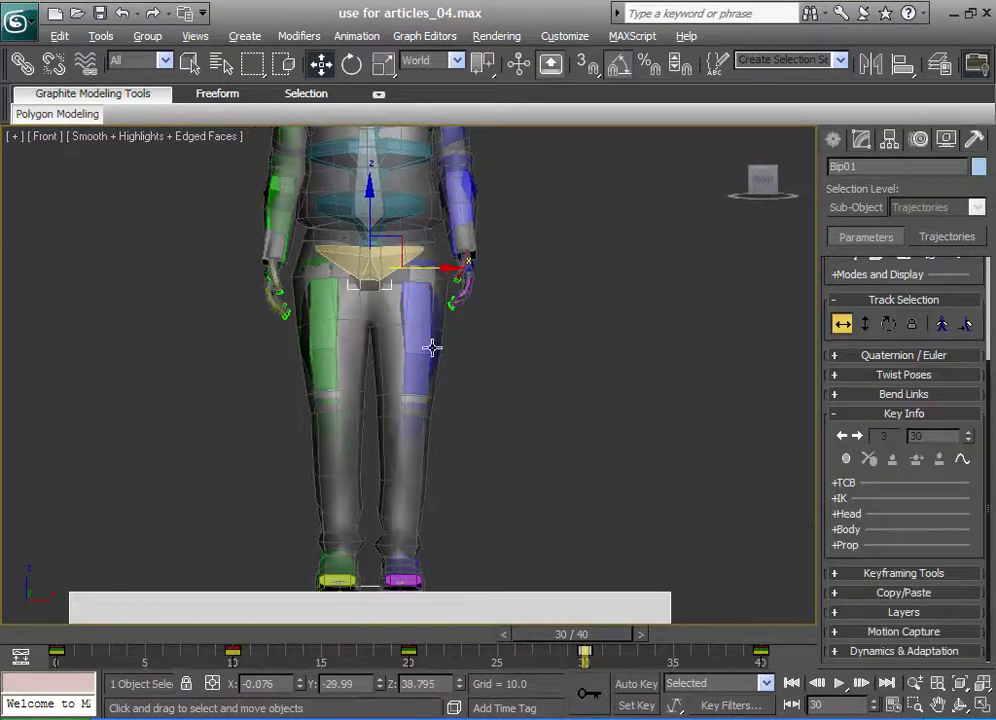
text(-1)
key(Return)
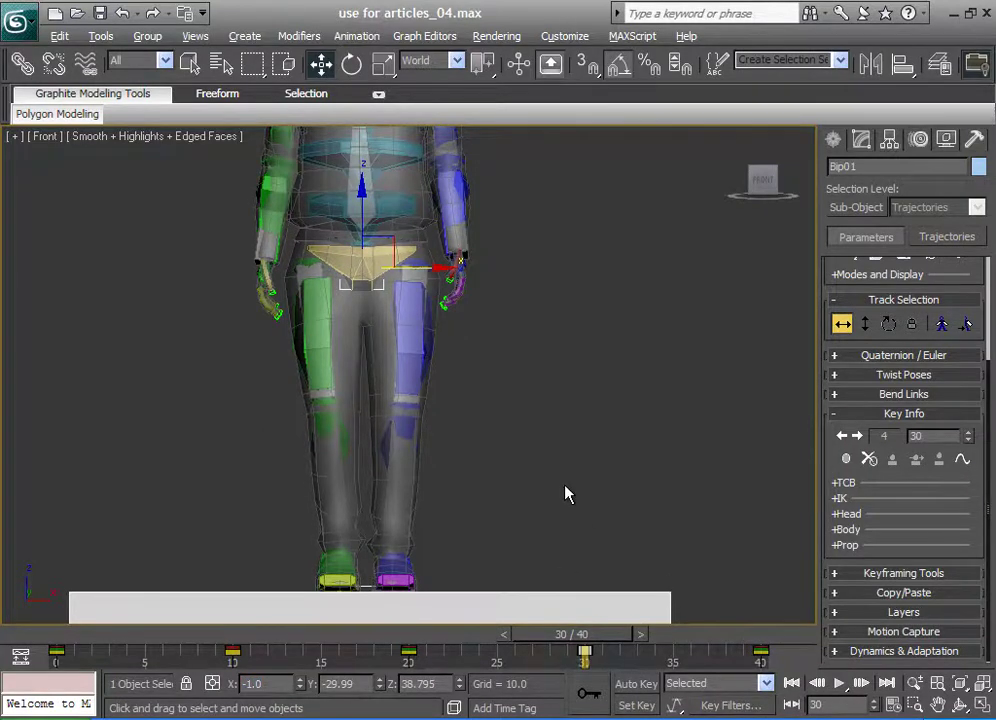
Tilt the pelvis 5 degrees at frame 30 so the left hip sits lower, set its key, and restore the four-viewport layout
click(351, 62)
click(540, 351)
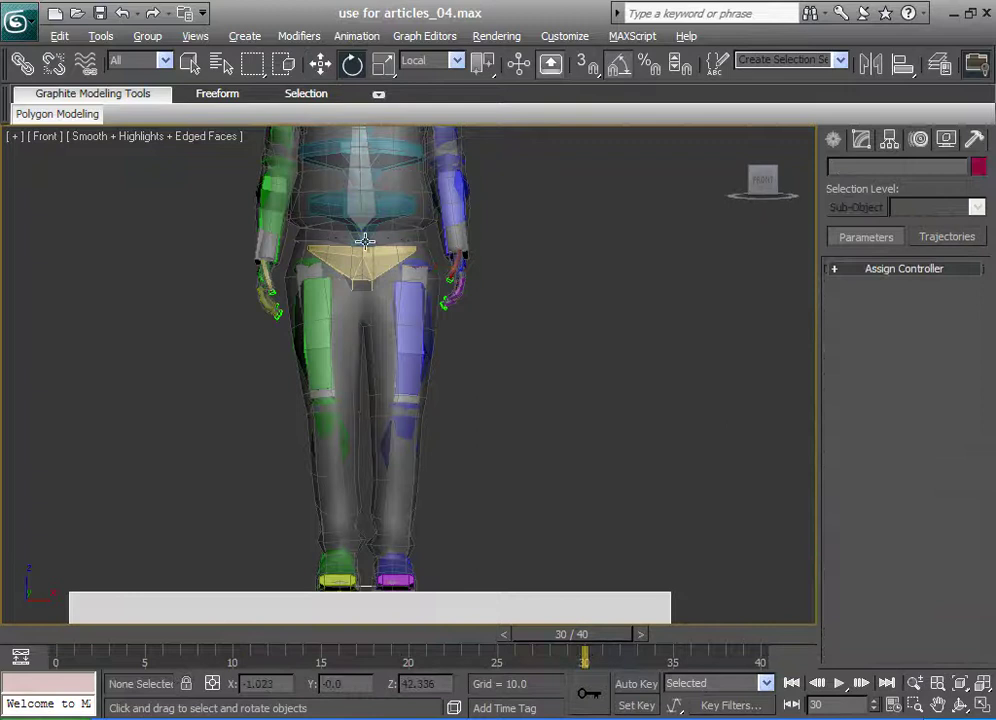
click(386, 261)
drag(420, 262, 429, 252)
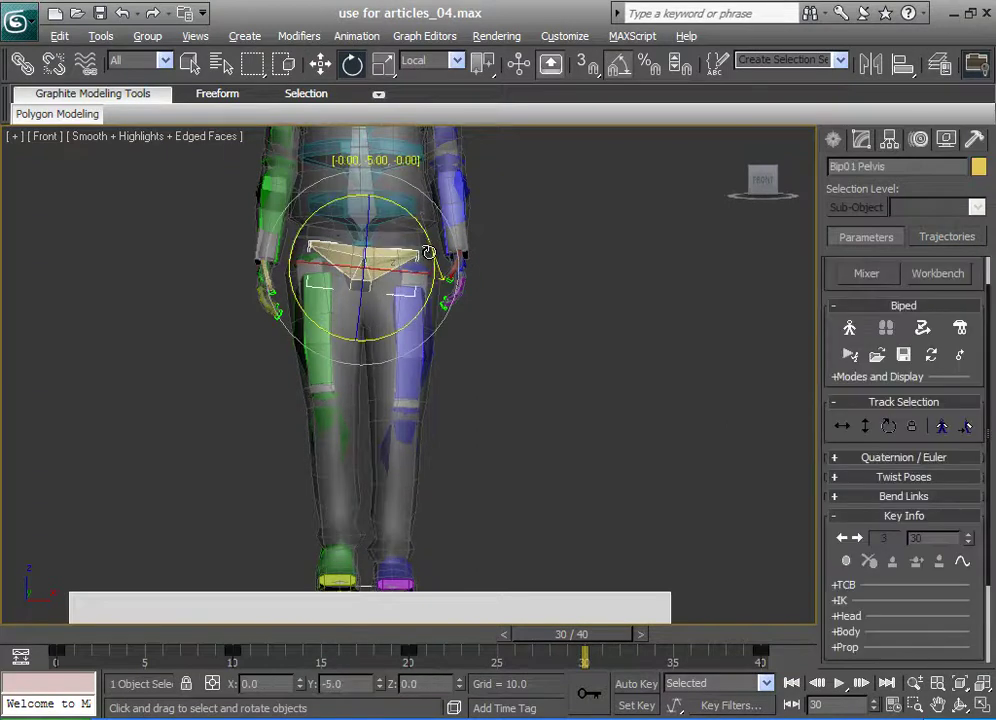
right_click(429, 252)
click(848, 563)
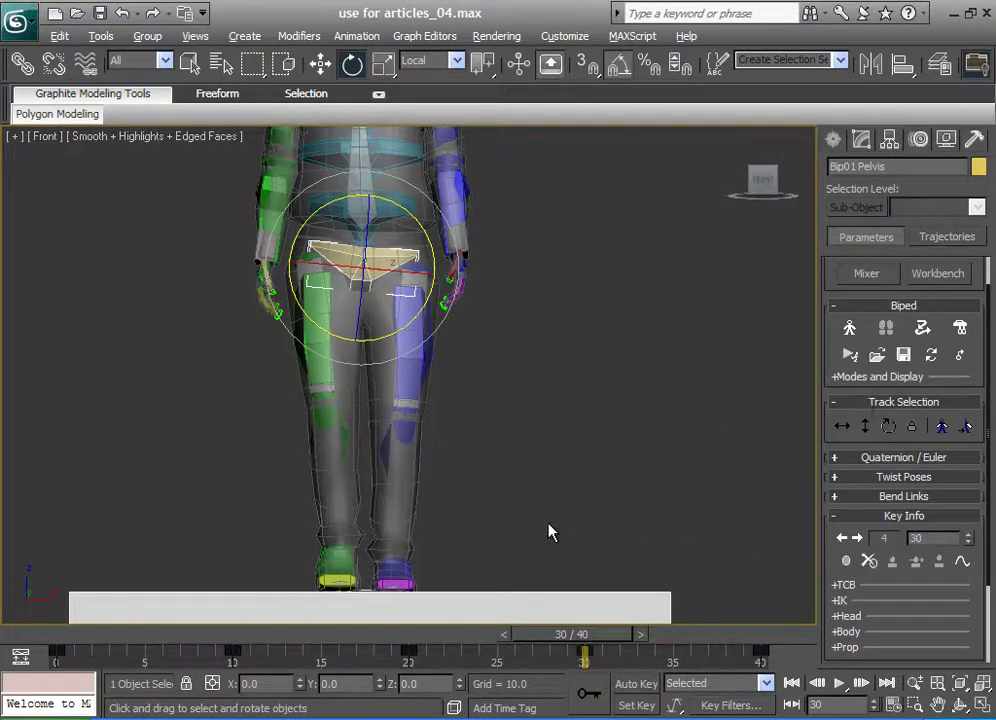
middle_drag(414, 528, 413, 473)
click(982, 707)
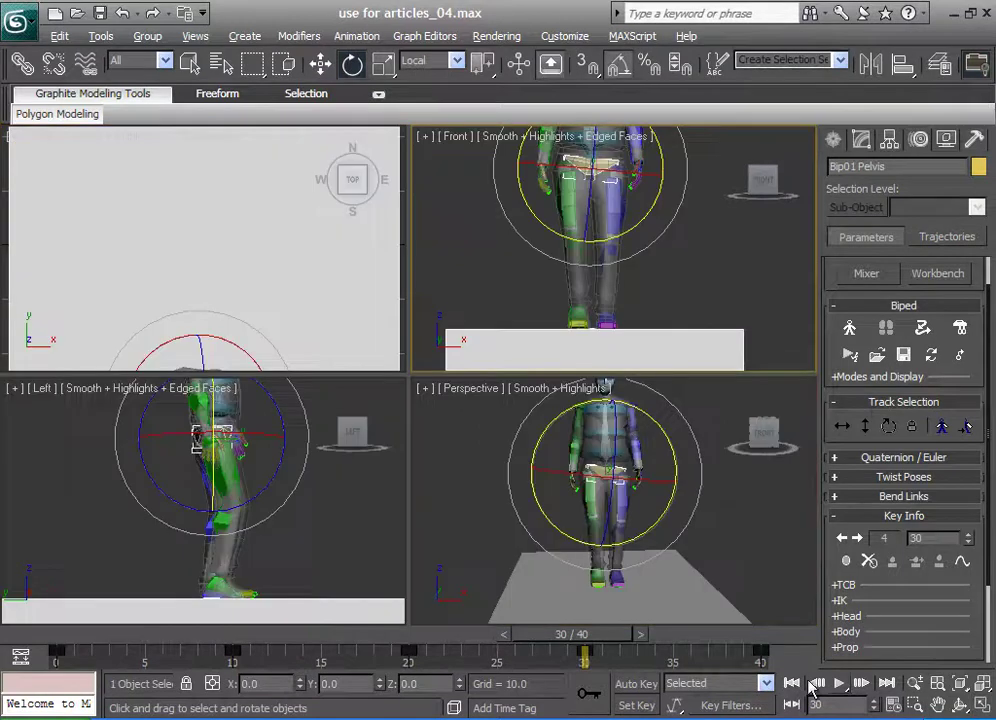
Maximize the Perspective view at frame 30 with the biped's legs and feet seen close up at an angle
right_click(582, 527)
click(982, 706)
alt+middle_drag(526, 554, 572, 555)
scroll(480, 552, up, 3)
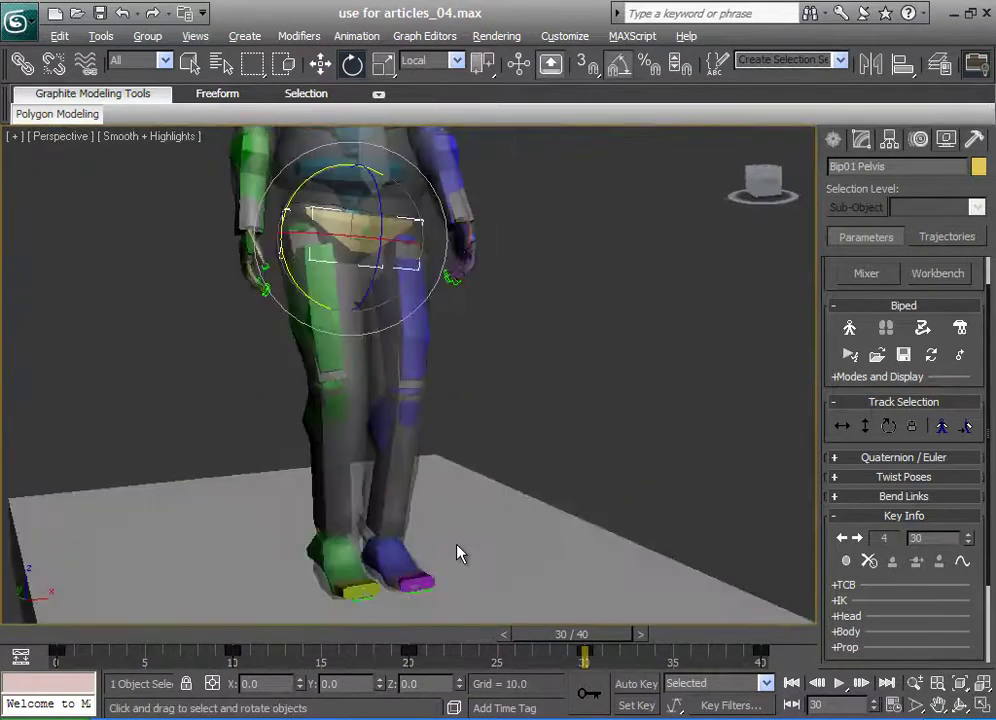
Try to raise the left foot vertically at frame 30 with the character mesh shown see-through
click(392, 548)
click(317, 71)
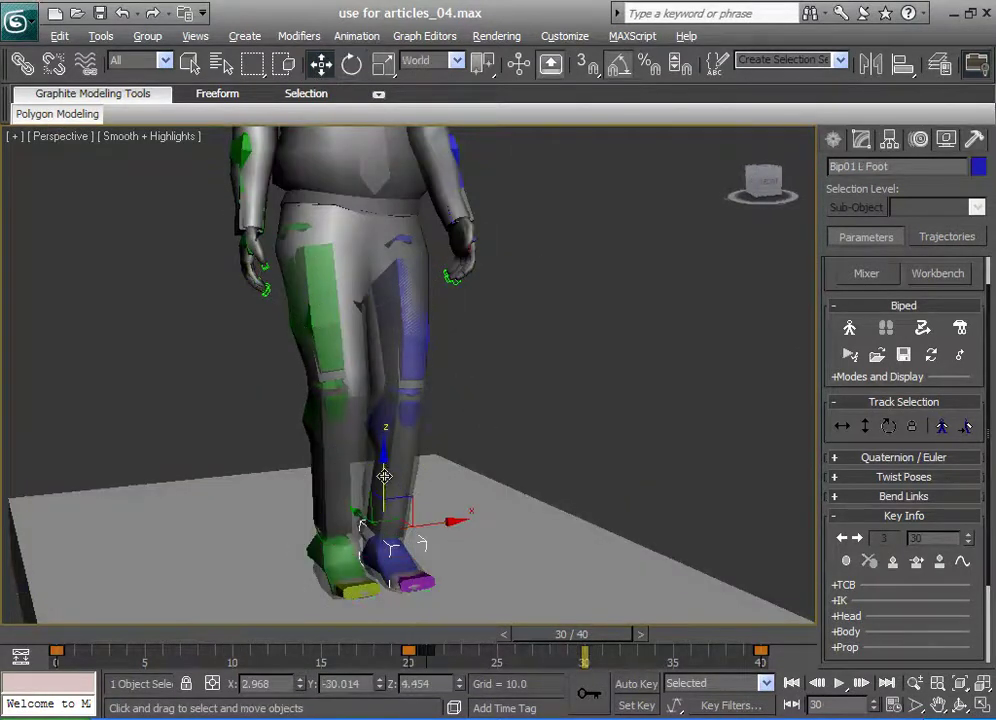
key(alt+x)
drag(384, 476, 384, 455)
alt+middle_drag(430, 485, 393, 490)
key(alt+x)
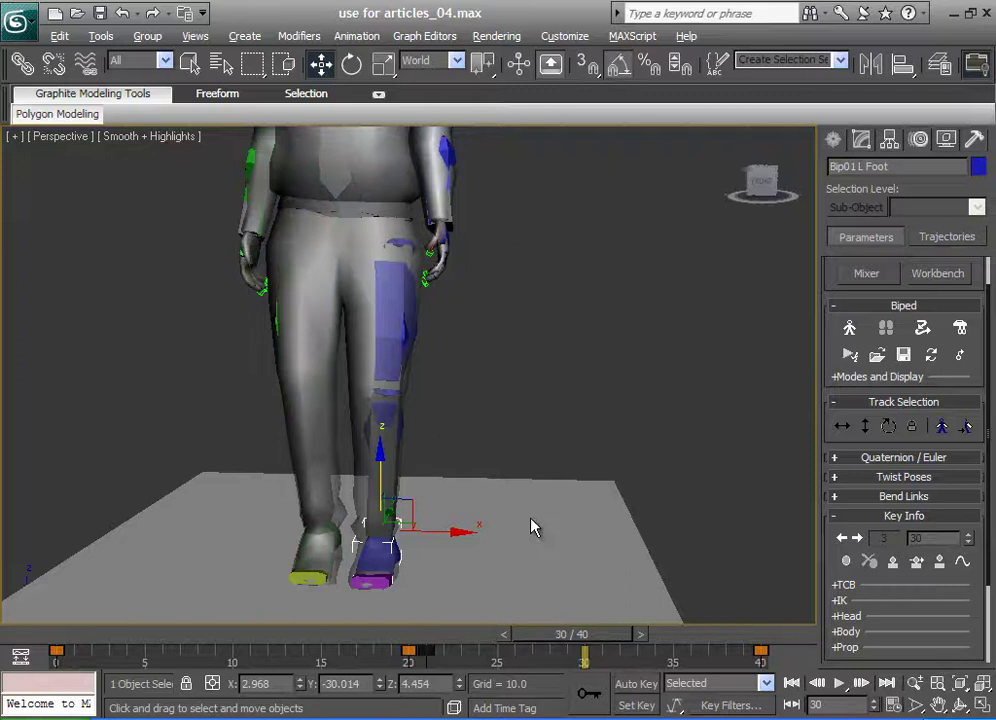
key(alt+x)
Copy the posture of the whole right leg, from thigh to toes, at frame 10 into the walk collection
drag(575, 642, 249, 638)
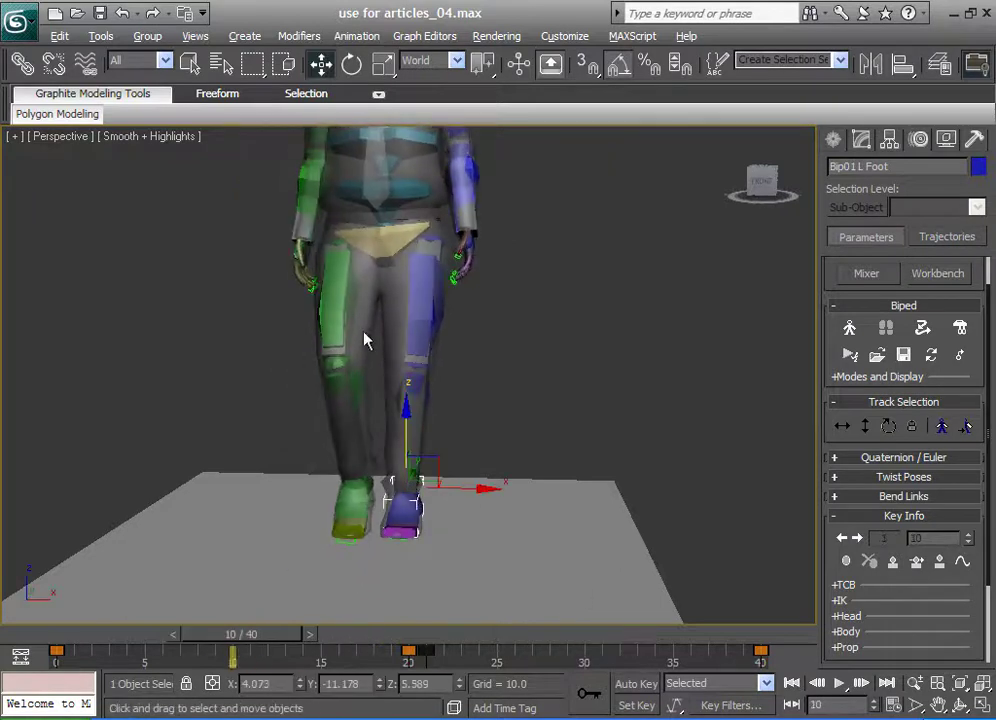
click(335, 297)
double_click(335, 297)
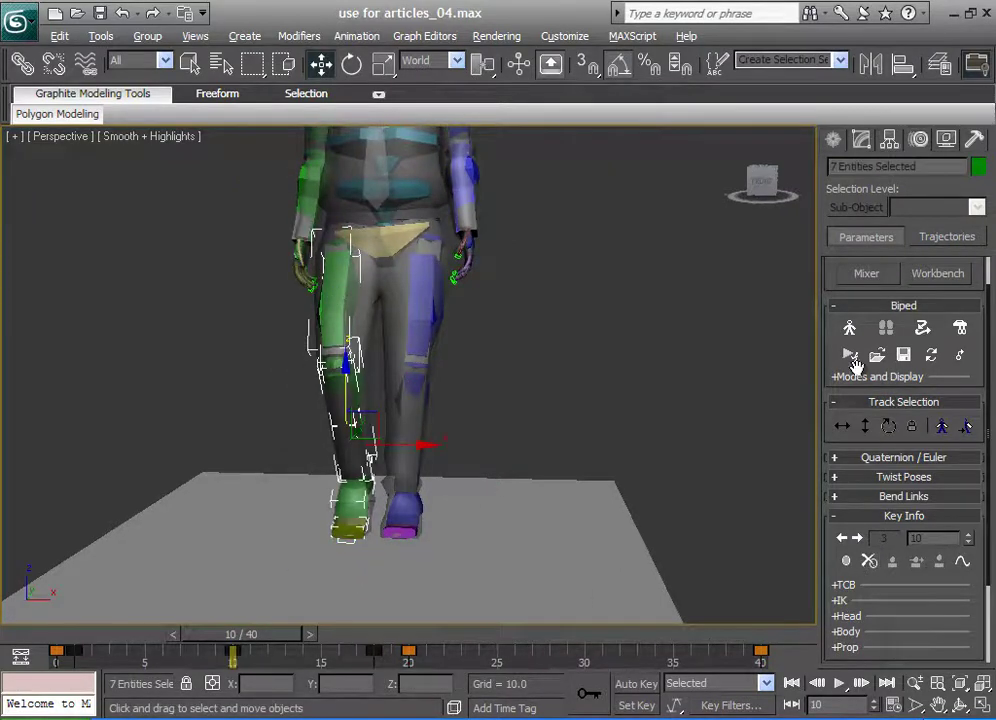
drag(826, 326, 831, 395)
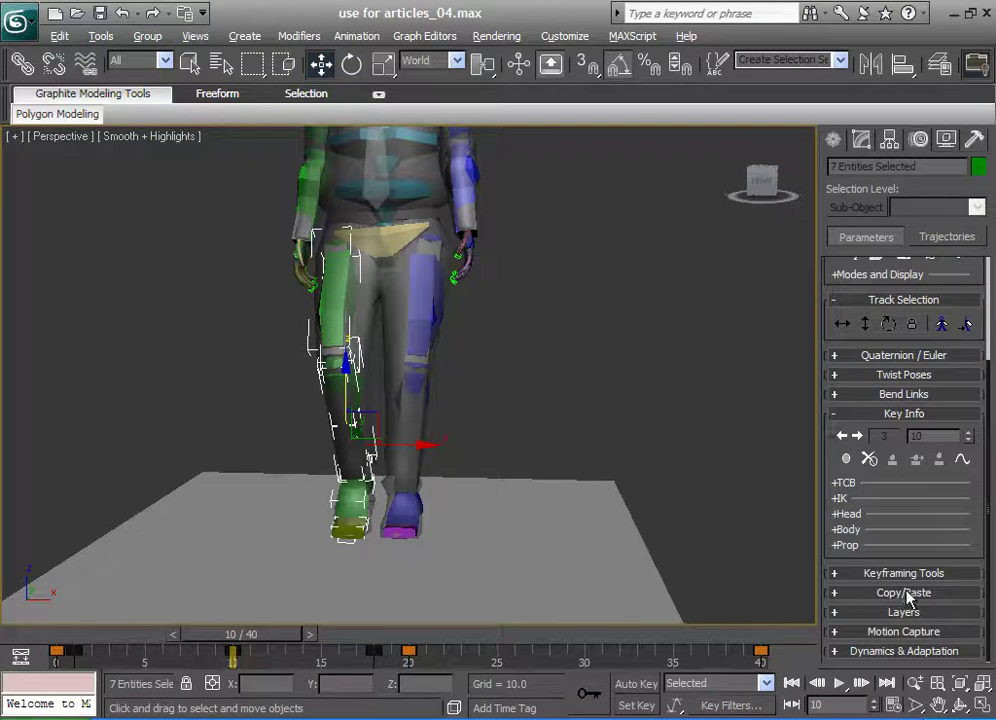
click(906, 593)
click(845, 392)
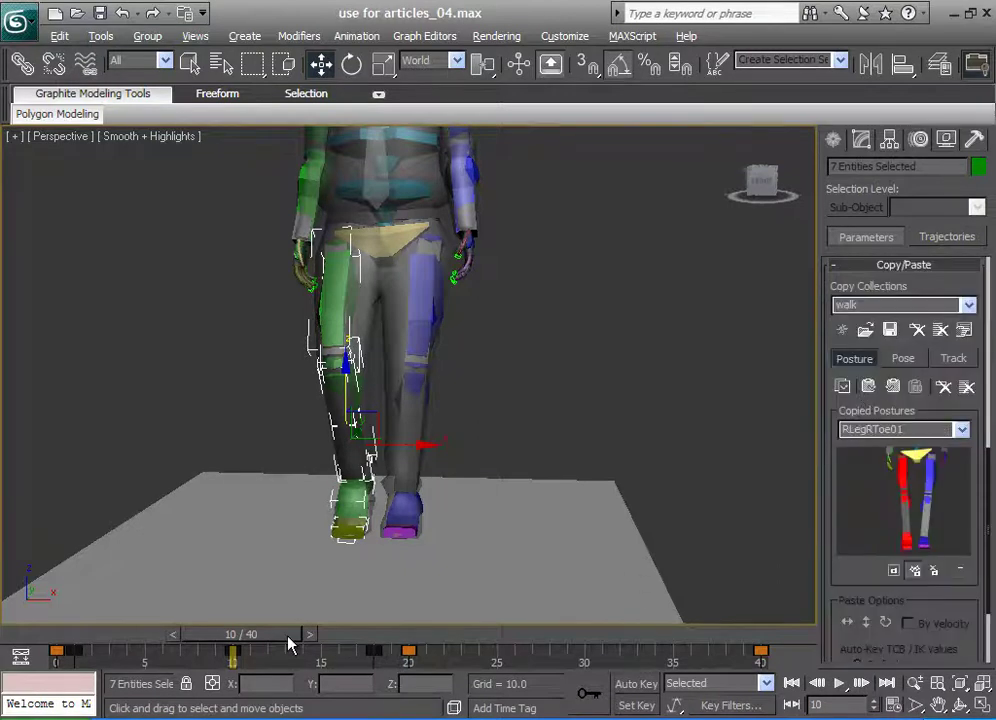
Paste the copied right-leg posture opposite onto the left leg at frame 30 and set a key for the whole left leg
drag(289, 640, 616, 638)
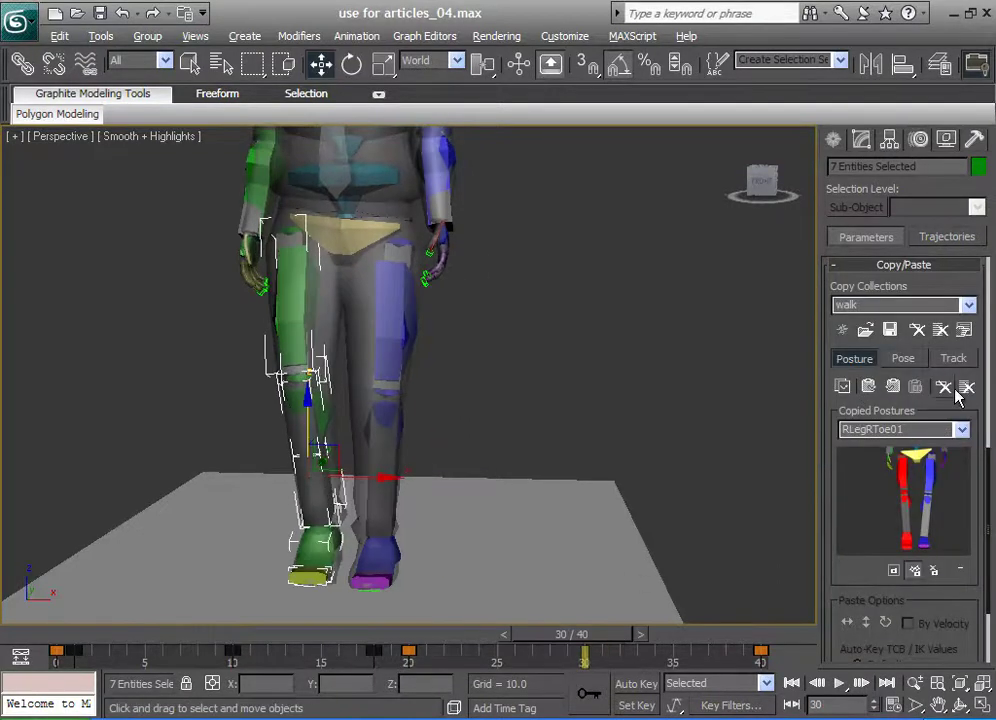
click(894, 390)
click(389, 284)
double_click(382, 282)
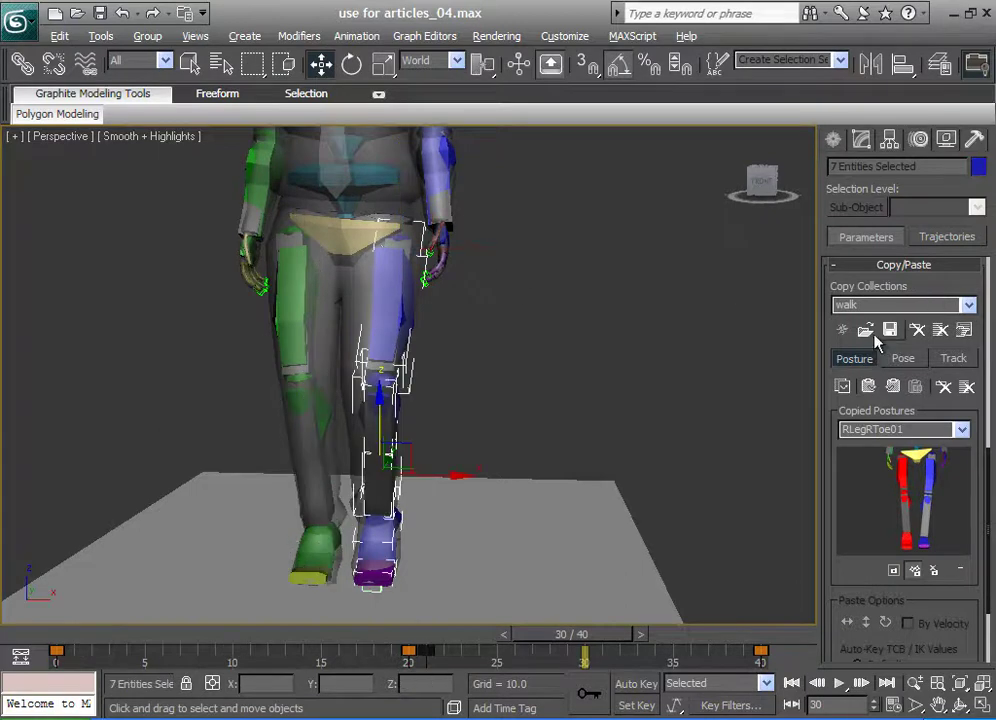
scroll(828, 380, up, 5)
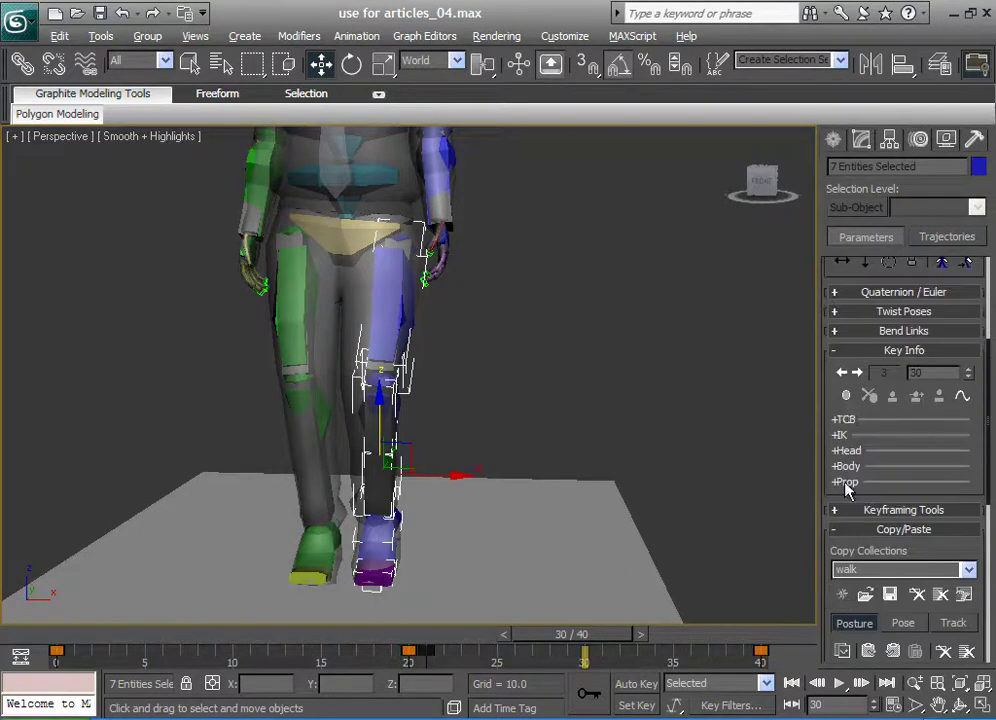
scroll(598, 540, down, 3)
Rotate the left foot toes-up at frame 38 for the heel strike and set a key for it
drag(612, 634, 742, 634)
alt+middle_drag(630, 553, 562, 211)
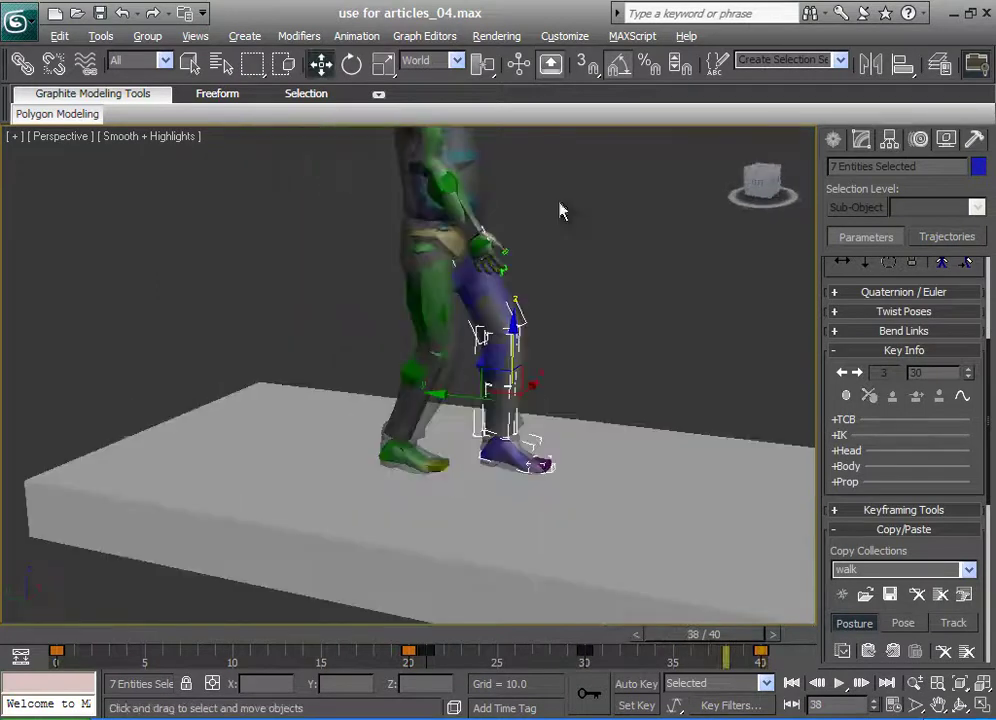
click(352, 64)
mouse_move(549, 318)
mouse_down()
mouse_move(567, 287)
mouse_move(549, 314)
mouse_up()
click(536, 482)
click(497, 461)
scroll(526, 481, up, 4)
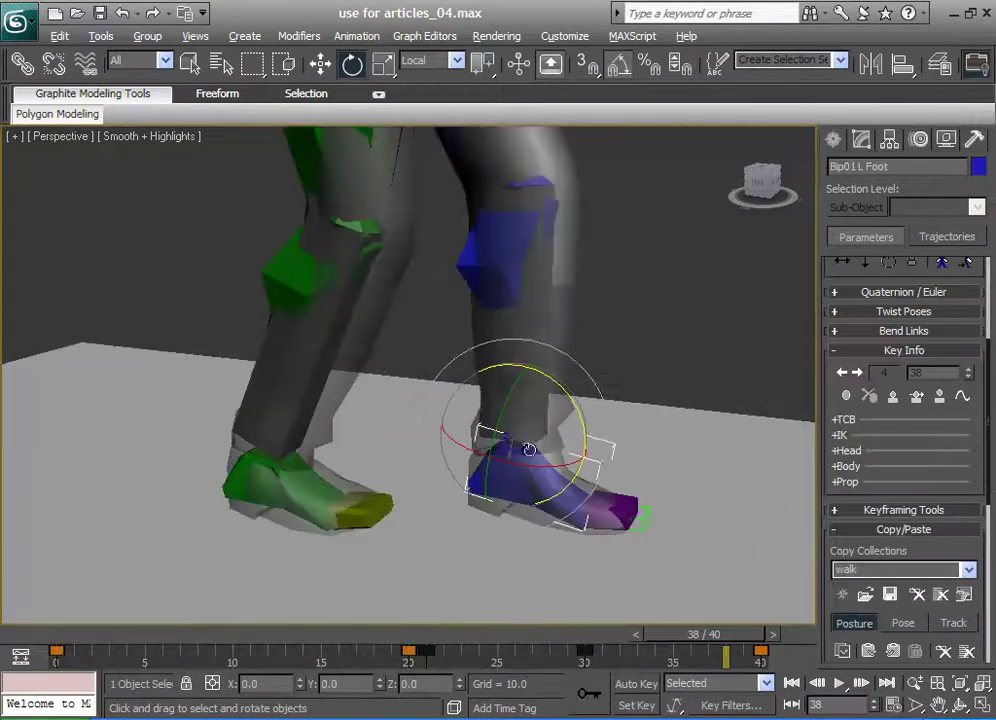
drag(582, 434, 603, 408)
scroll(616, 471, down, 8)
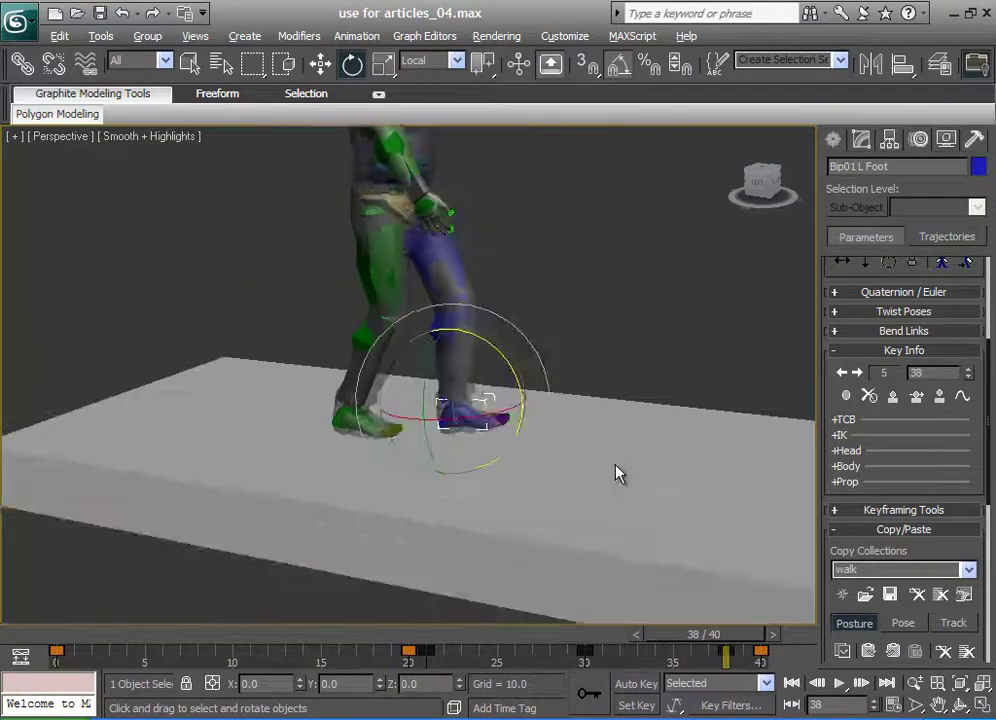
Deselect the foot, show the whole biped at an angle, and play back the walk cycle to review it
click(587, 425)
alt+middle_drag(587, 425, 530, 426)
scroll(530, 426, up, 3)
middle_drag(530, 426, 541, 447)
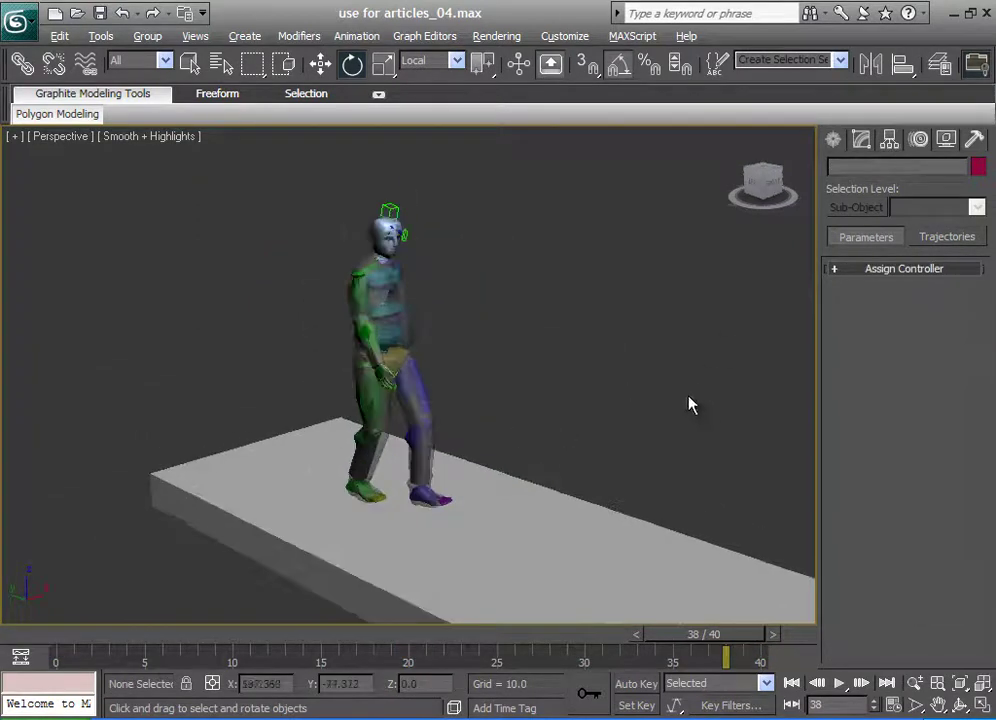
middle_drag(688, 404, 683, 424)
drag(710, 636, 92, 636)
click(838, 683)
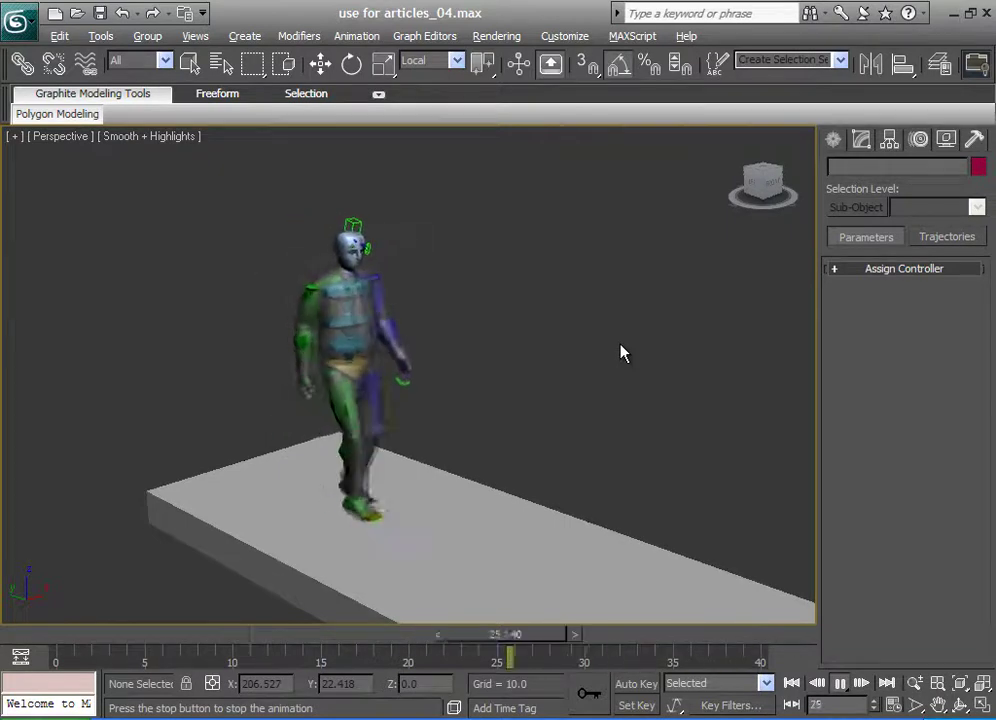
click(840, 683)
Save the biped's motion to the Desktop as BIP file walk12412, with Save Segment at Current Position and Rotation turned off
key(e)
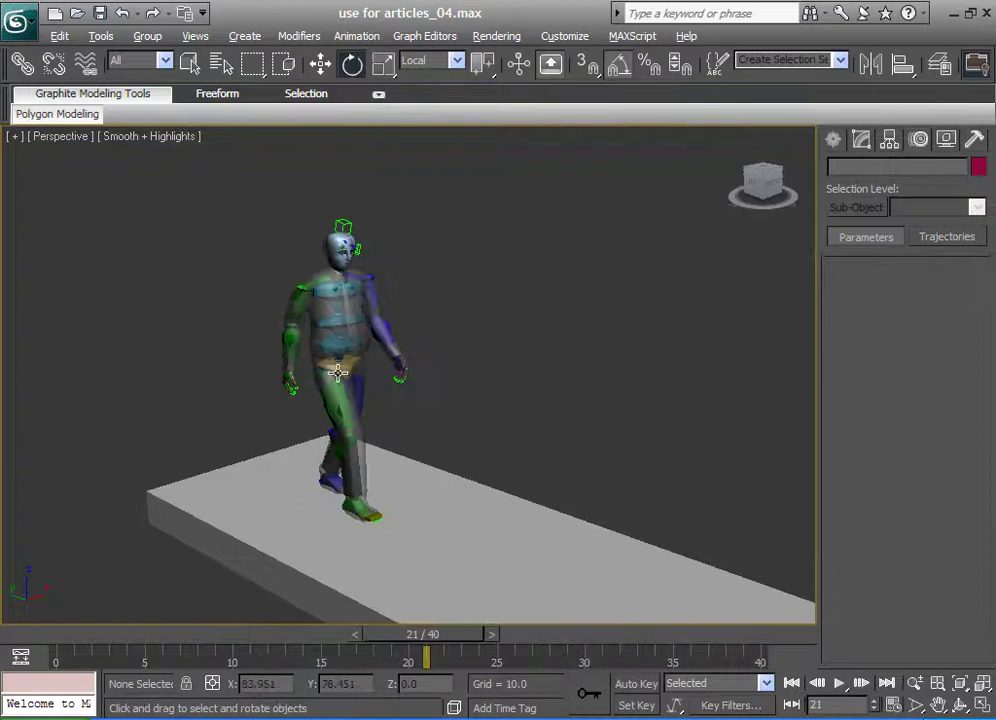
click(337, 372)
drag(989, 393, 993, 290)
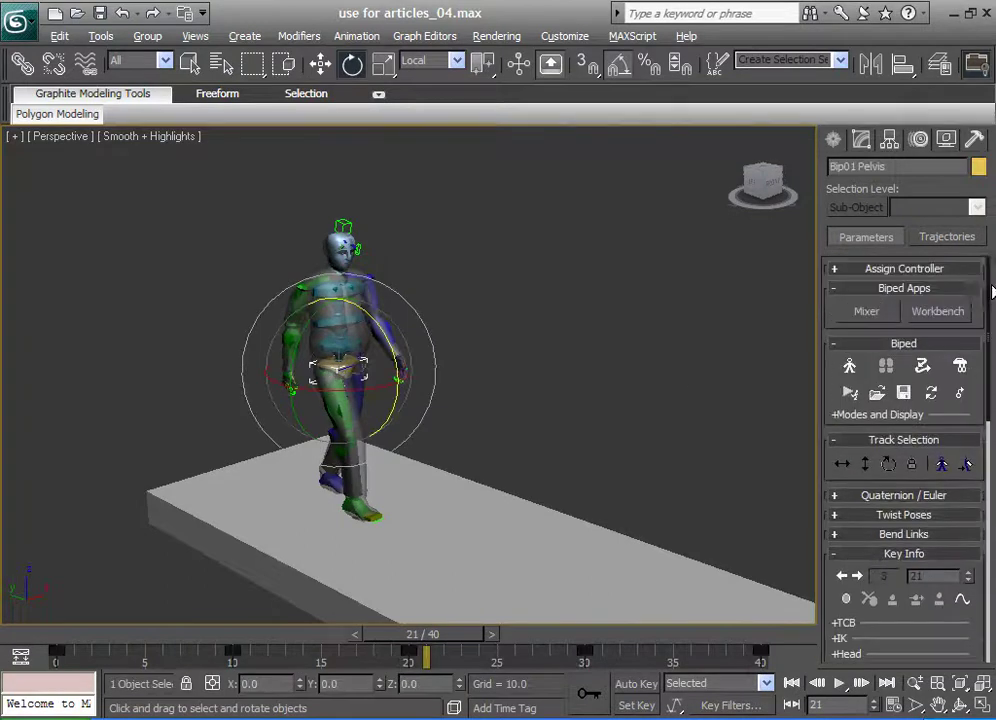
click(905, 394)
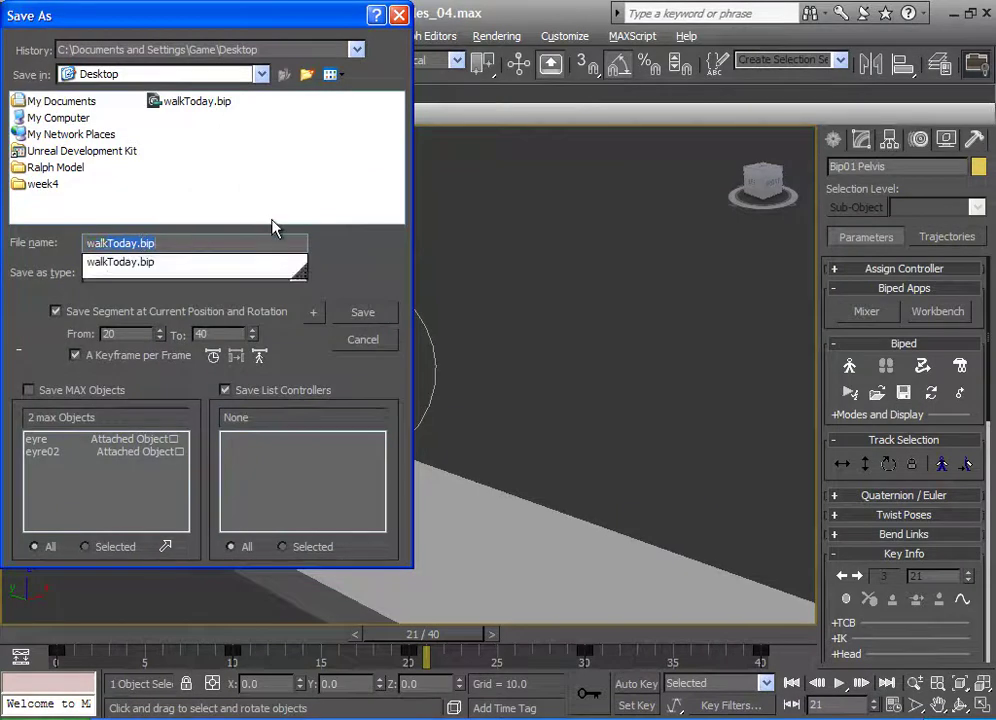
text(walk12412)
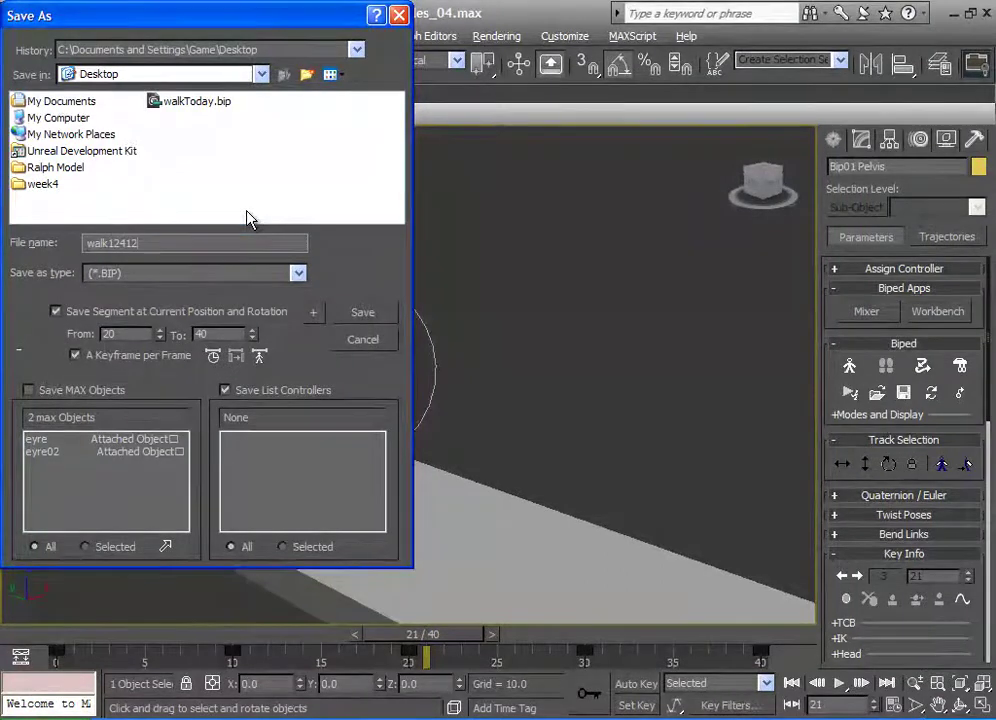
click(84, 313)
click(362, 314)
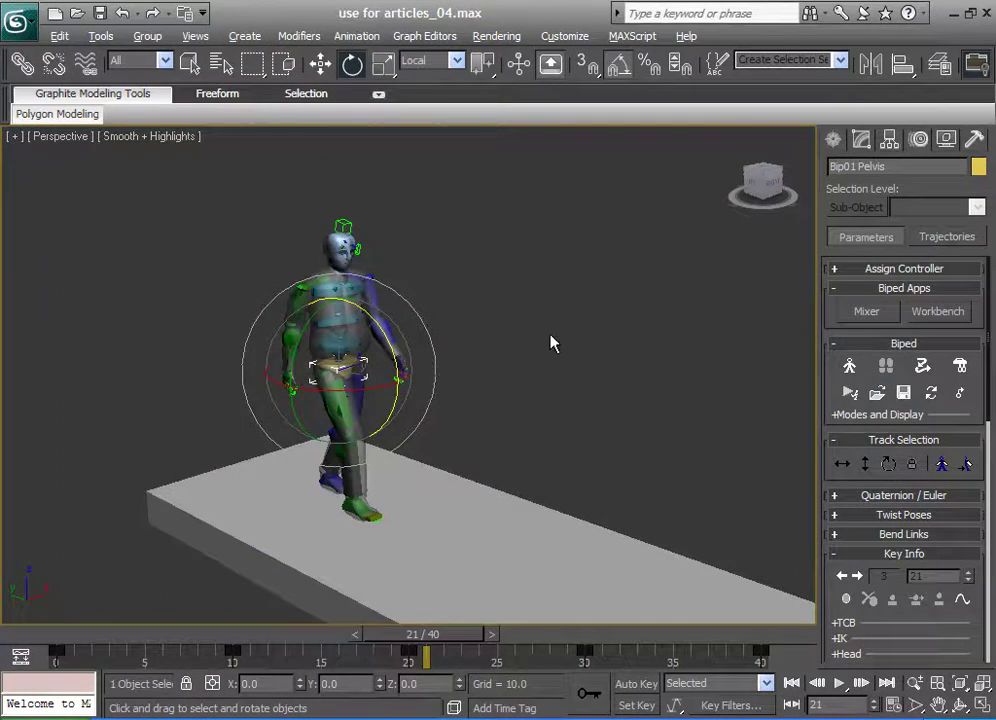
Save the scene in the Ralph Model folder under the new name use for articles_walk_12412.max
click(17, 24)
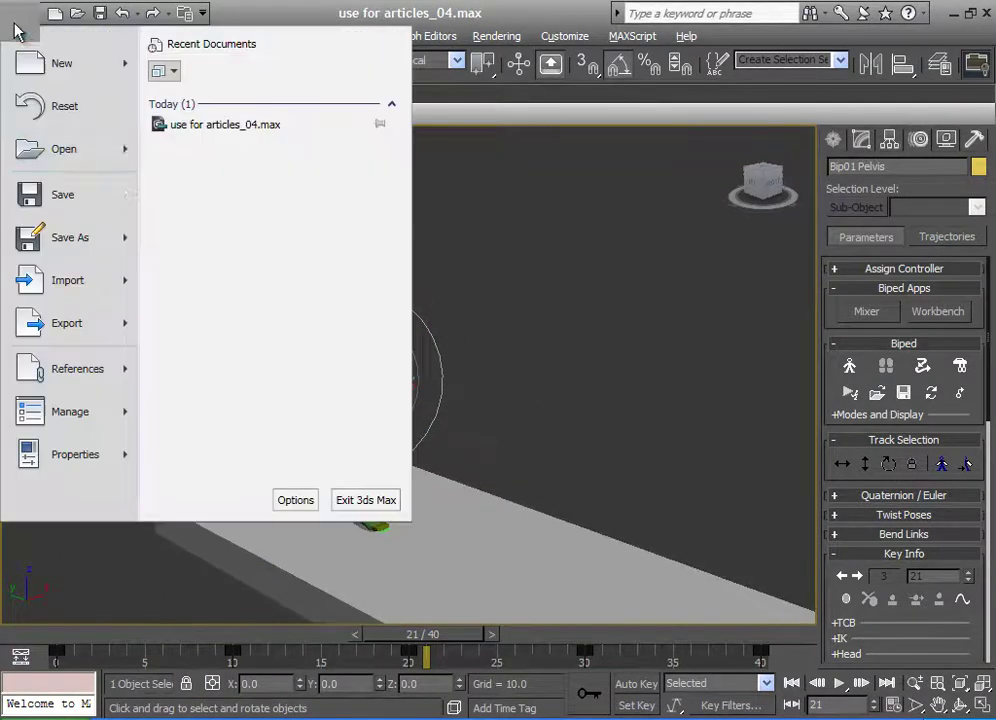
click(104, 238)
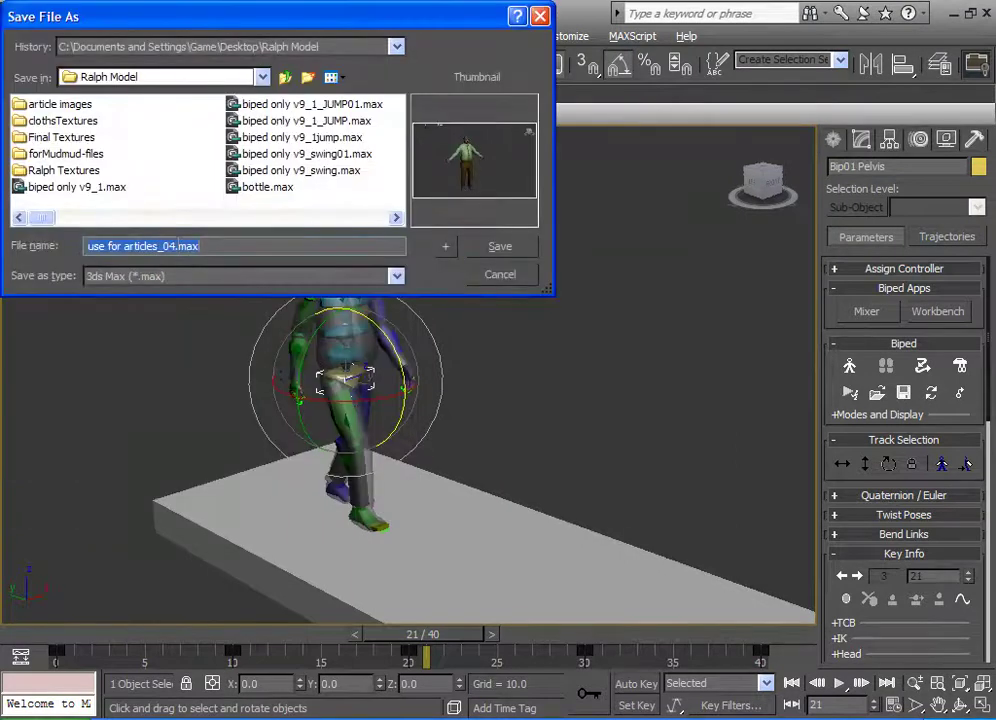
click(177, 246)
key(BackSpace)
key(BackSpace)
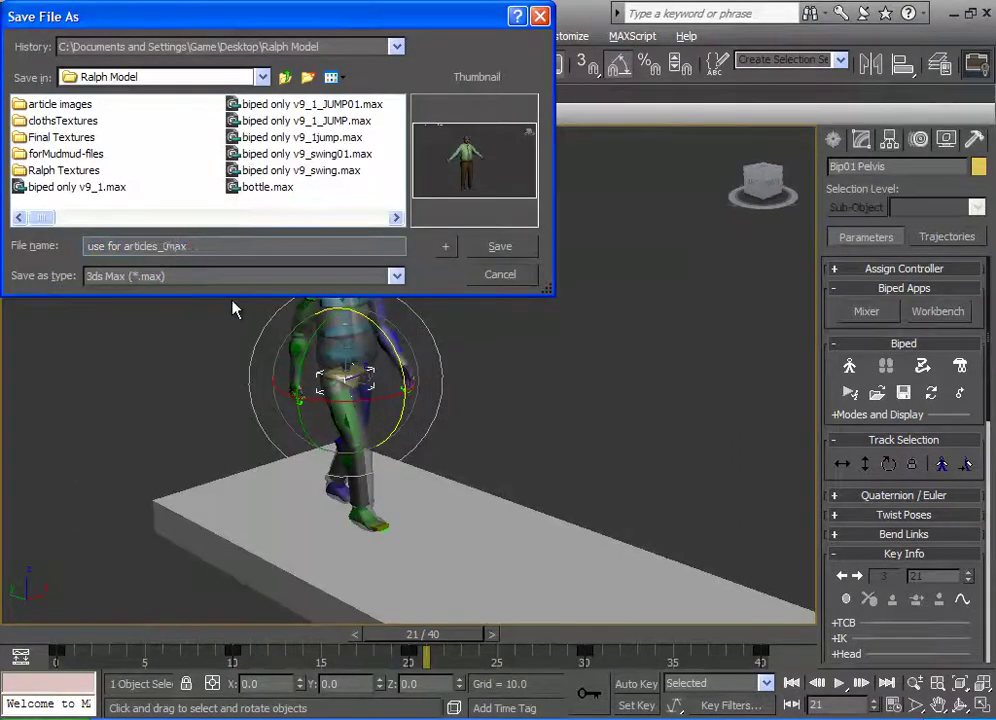
text(walk)
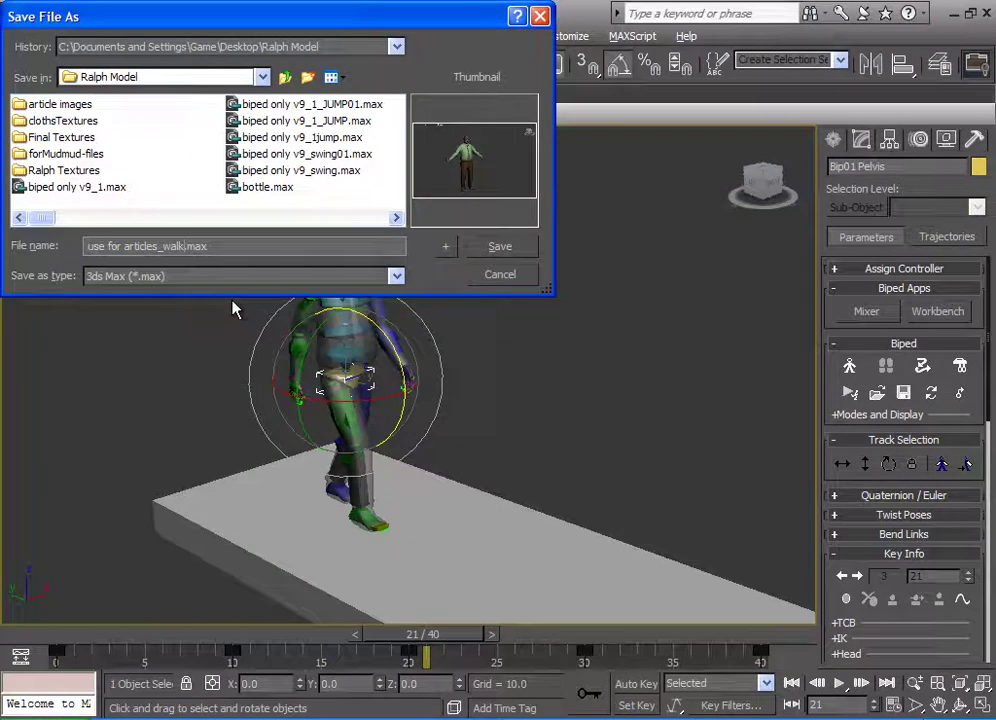
text(_12)
text(412)
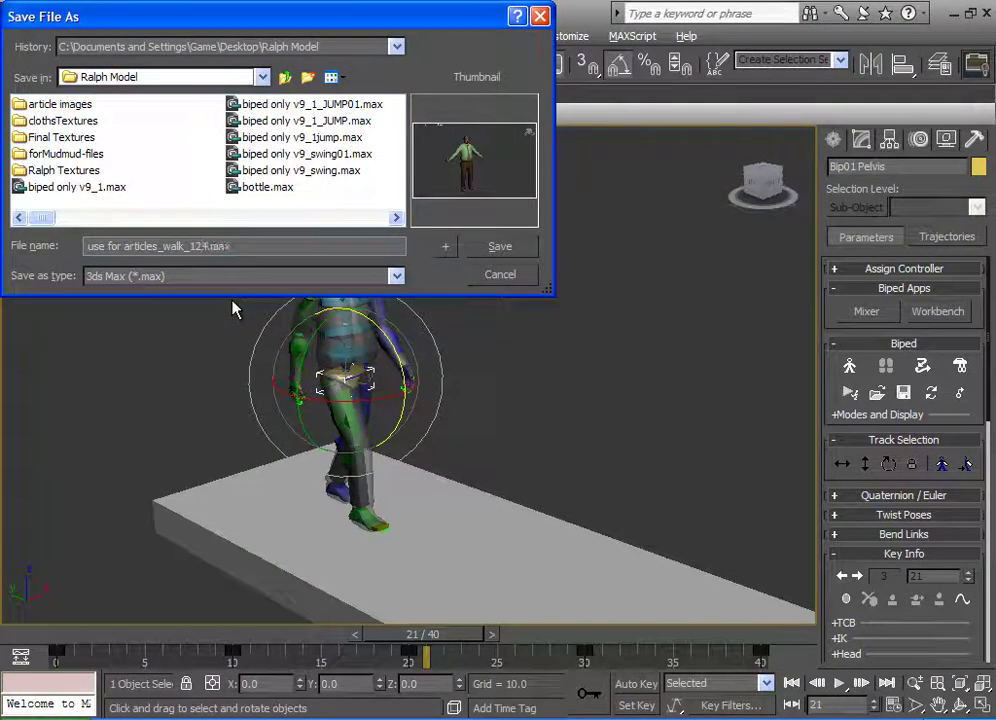
key(Return)
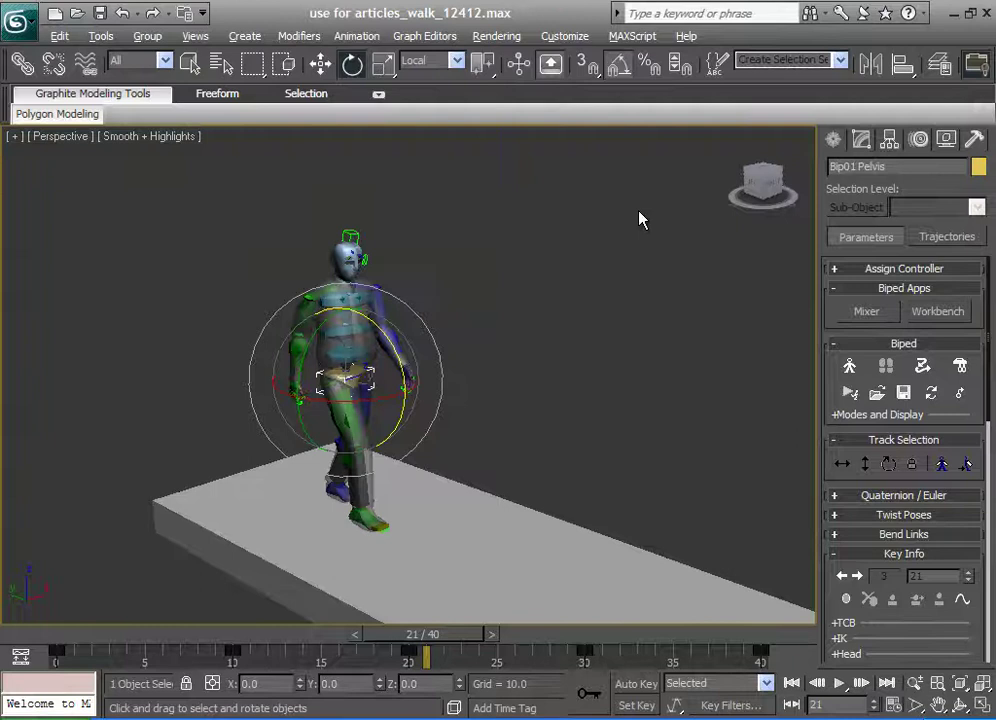